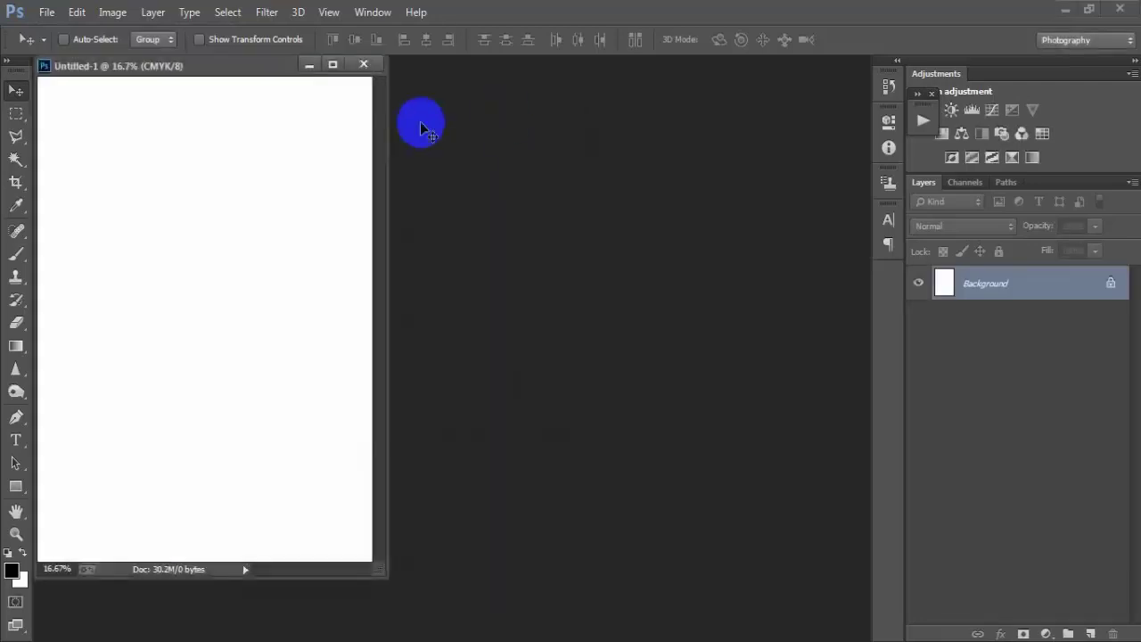
# Step: Dock the document window and add a Solid Color fill layer in dark grey 4c4c4c above the Background
pyautogui.moveTo(229, 71); pyautogui.dragTo(445, 67)
pyautogui.click(420, 247)
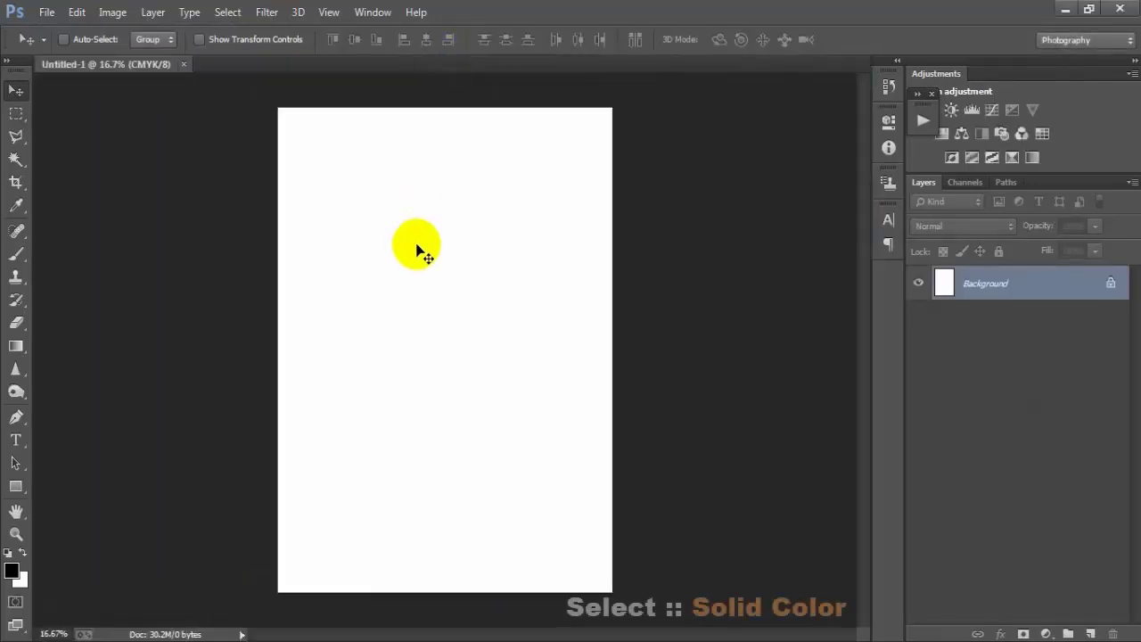
pyautogui.click(1048, 633)
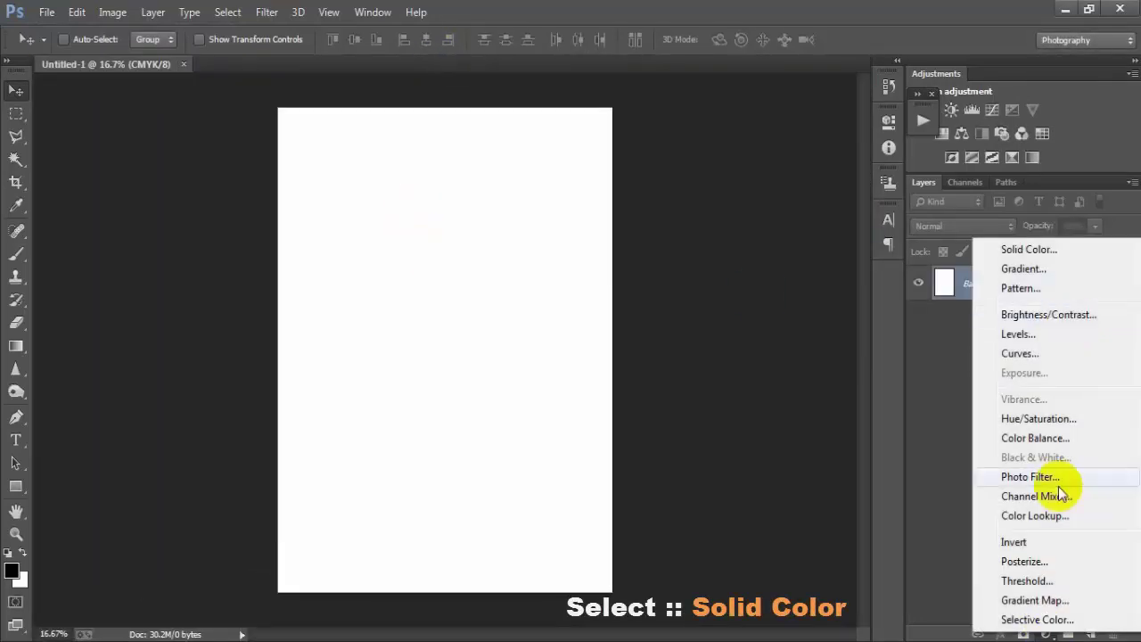
pyautogui.click(1070, 247)
pyautogui.moveTo(606, 285); pyautogui.dragTo(527, 297)
pyautogui.click(923, 134)
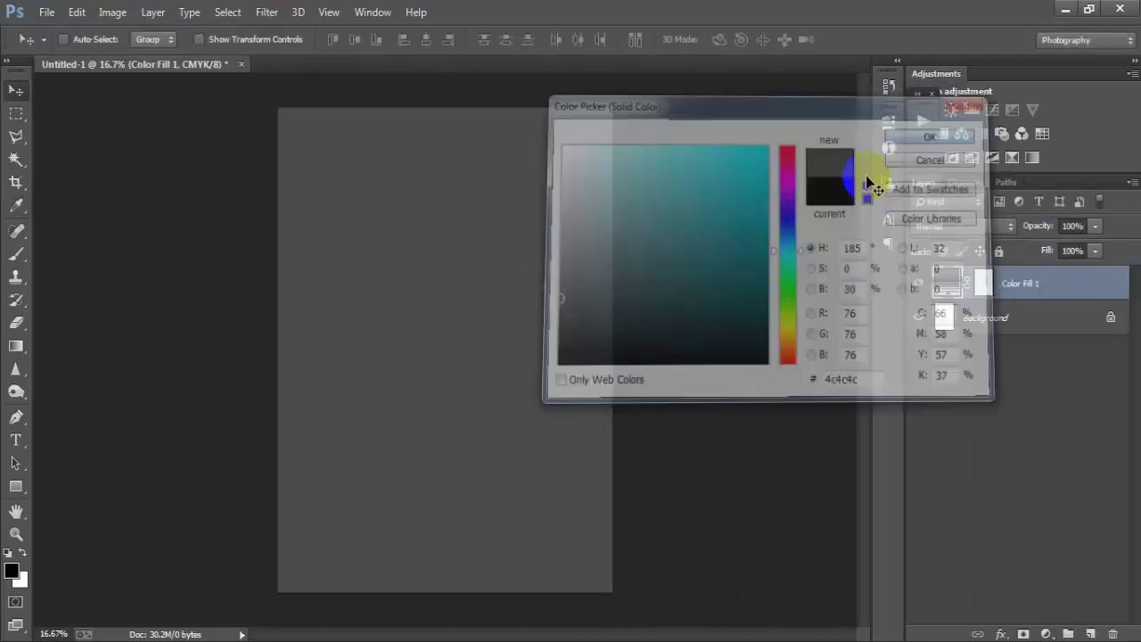
# Step: Add a new layer and enter the text "DUCK" in the upper part of the canvas in 60 pt War is Over
pyautogui.click(1089, 633)
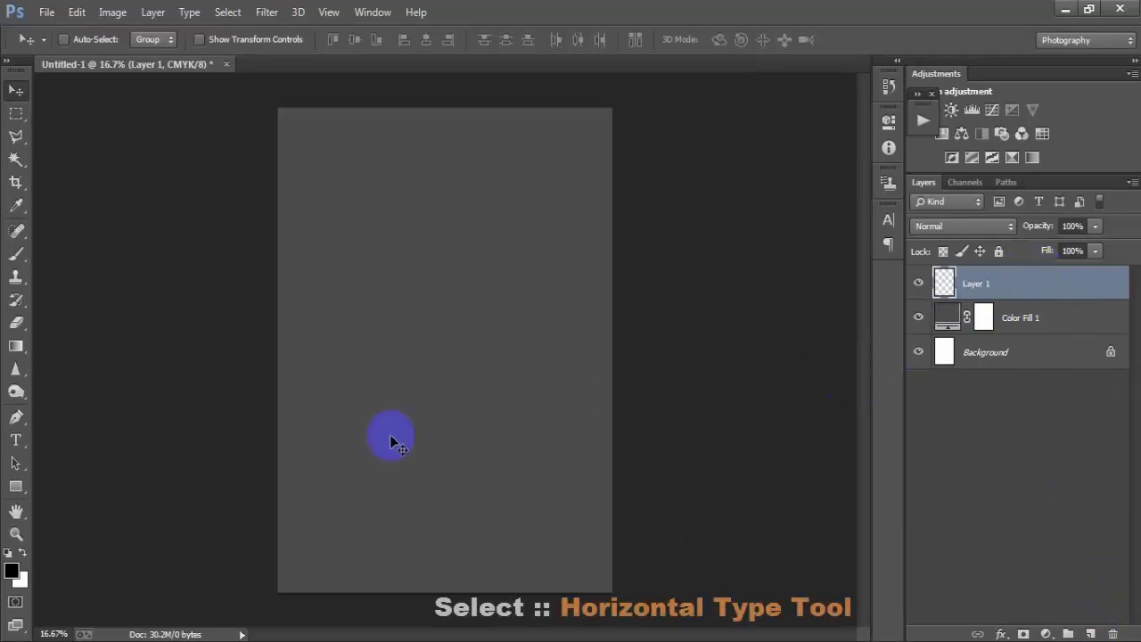
pyautogui.moveTo(25, 444); pyautogui.dragTo(72, 446)
pyautogui.click(381, 274)
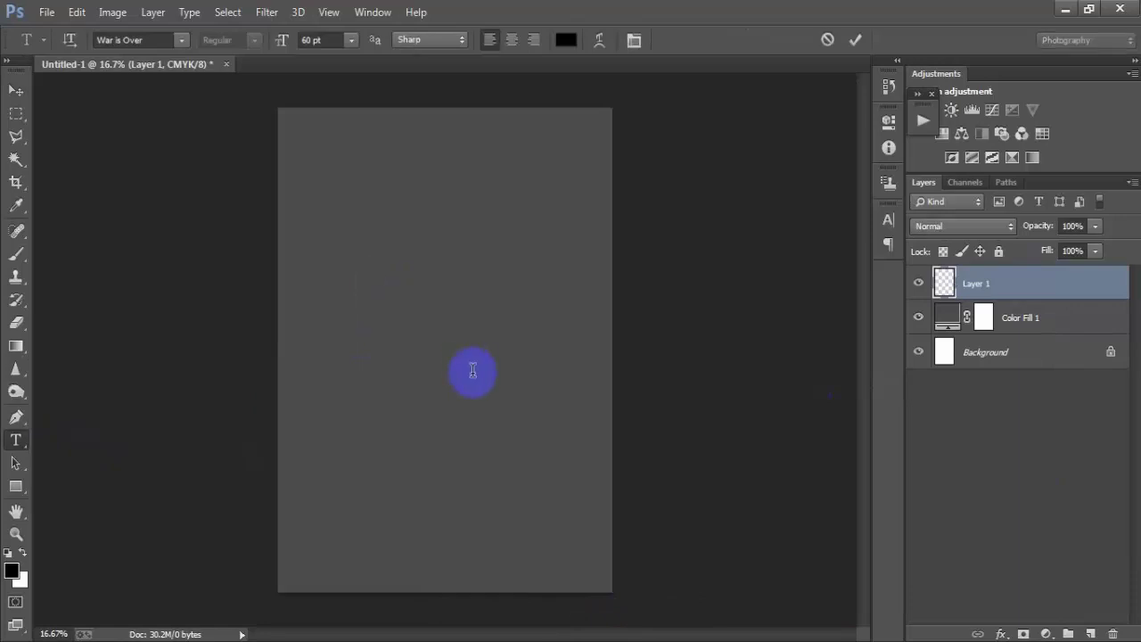
pyautogui.write('DUCK')
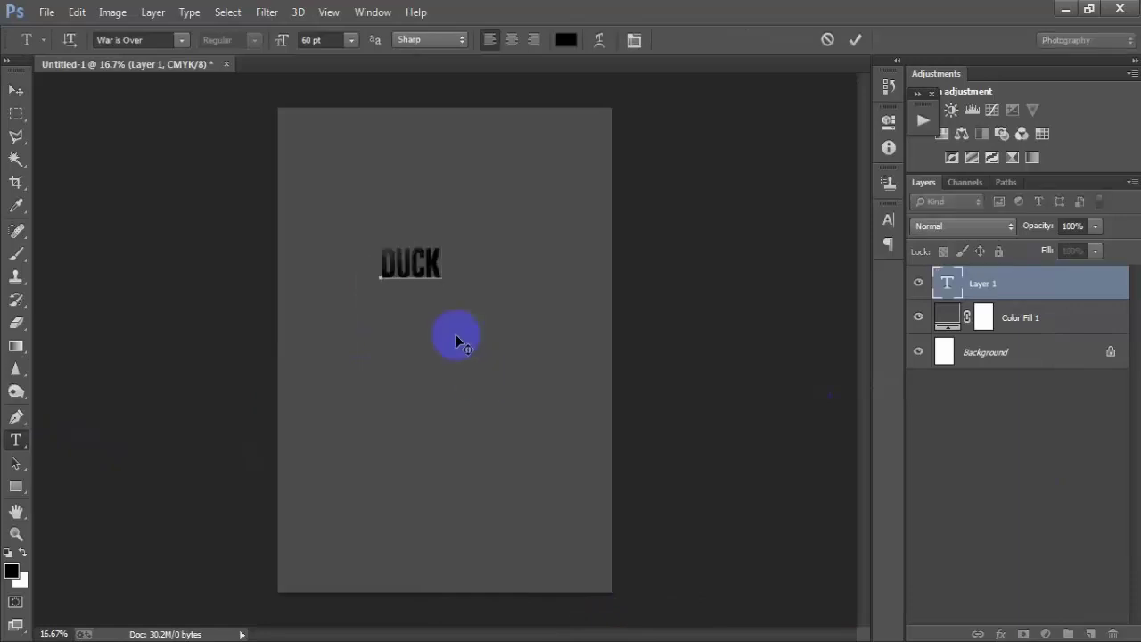
# Step: Move the DUCK text to the upper middle of the canvas and scale it proportionally to about 262%
pyautogui.click(16, 90)
pyautogui.moveTo(421, 271); pyautogui.dragTo(523, 273)
pyautogui.hotkey('ctrl', 't')
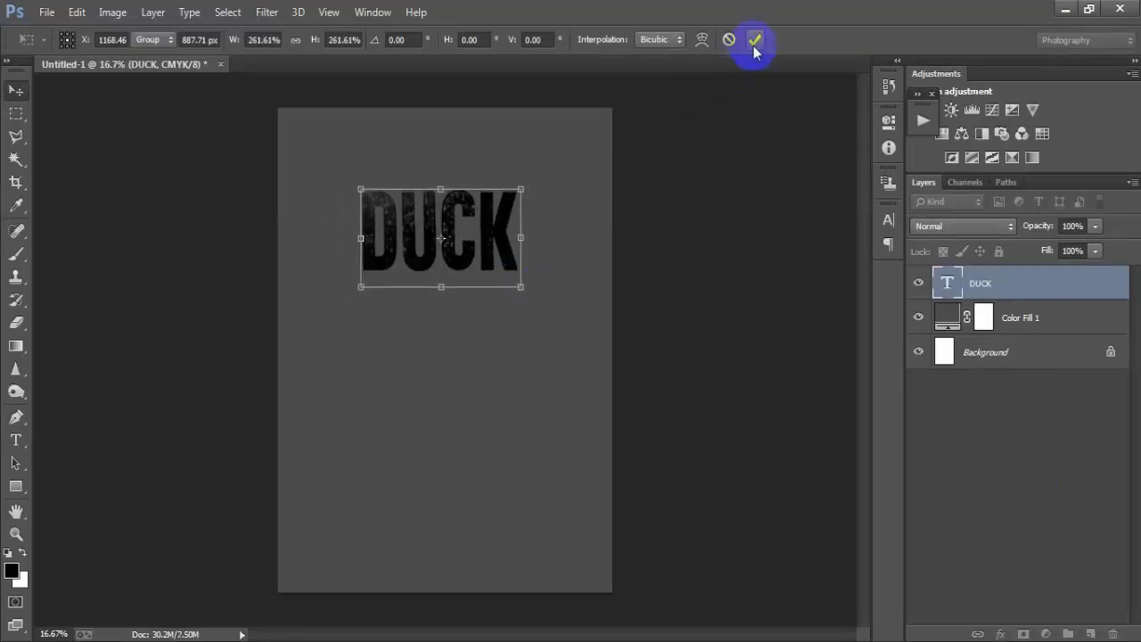
pyautogui.click(754, 40)
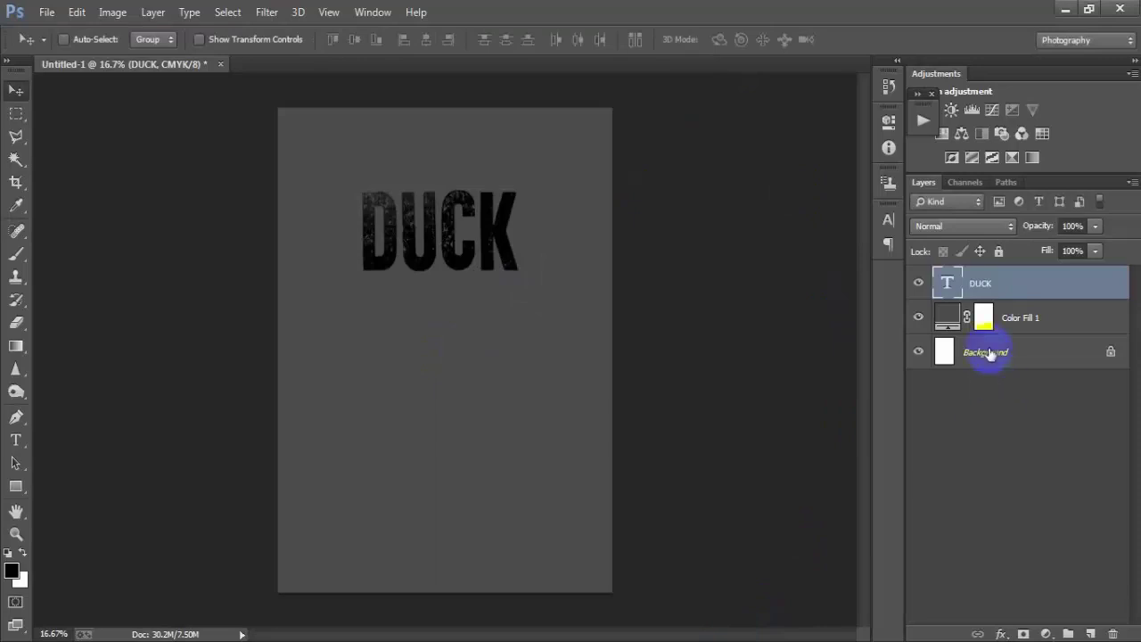
# Step: Align the DUCK text's horizontal centre with the Background layer and reselect only the DUCK layer
pyautogui.click(894, 222)
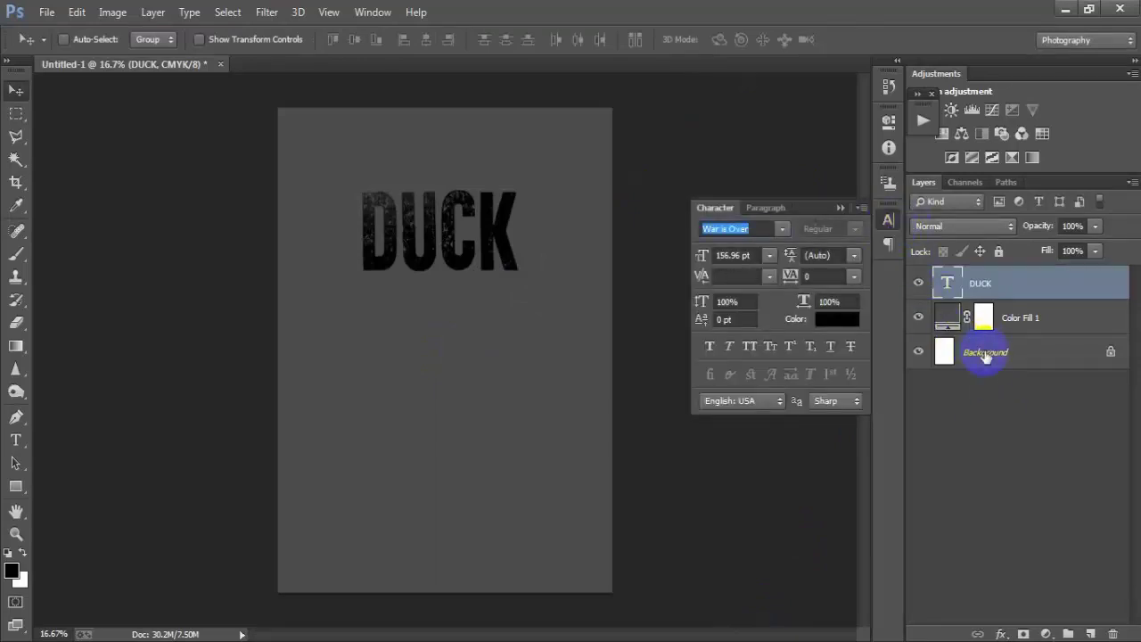
pyautogui.keyDown('ctrl'); pyautogui.click(985, 352); pyautogui.keyUp('ctrl')
pyautogui.click(426, 40)
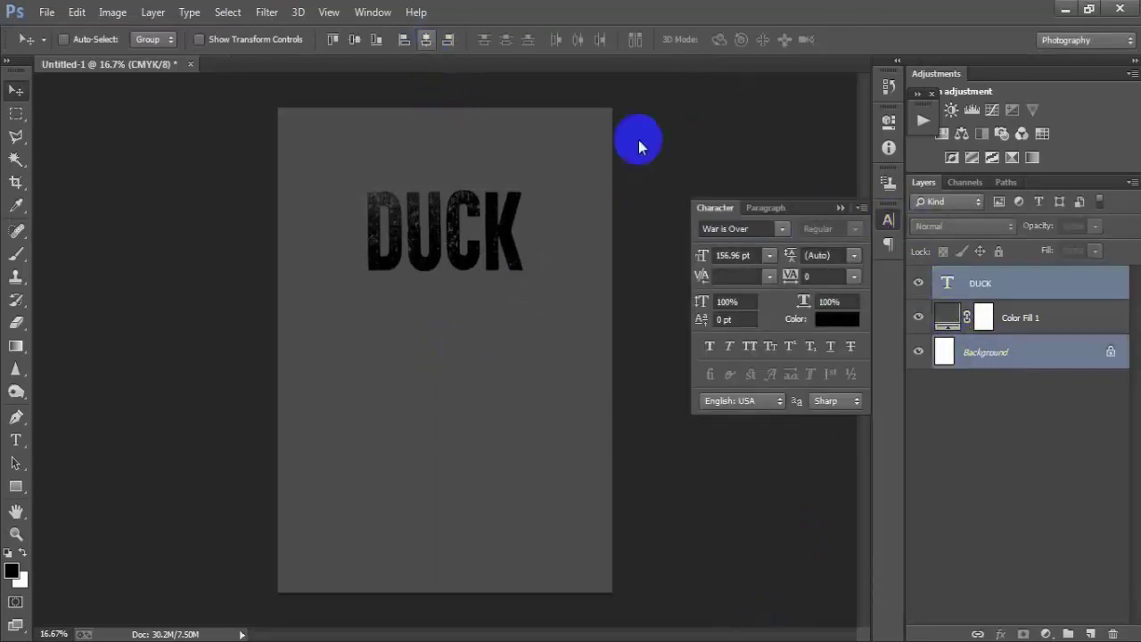
pyautogui.click(960, 286)
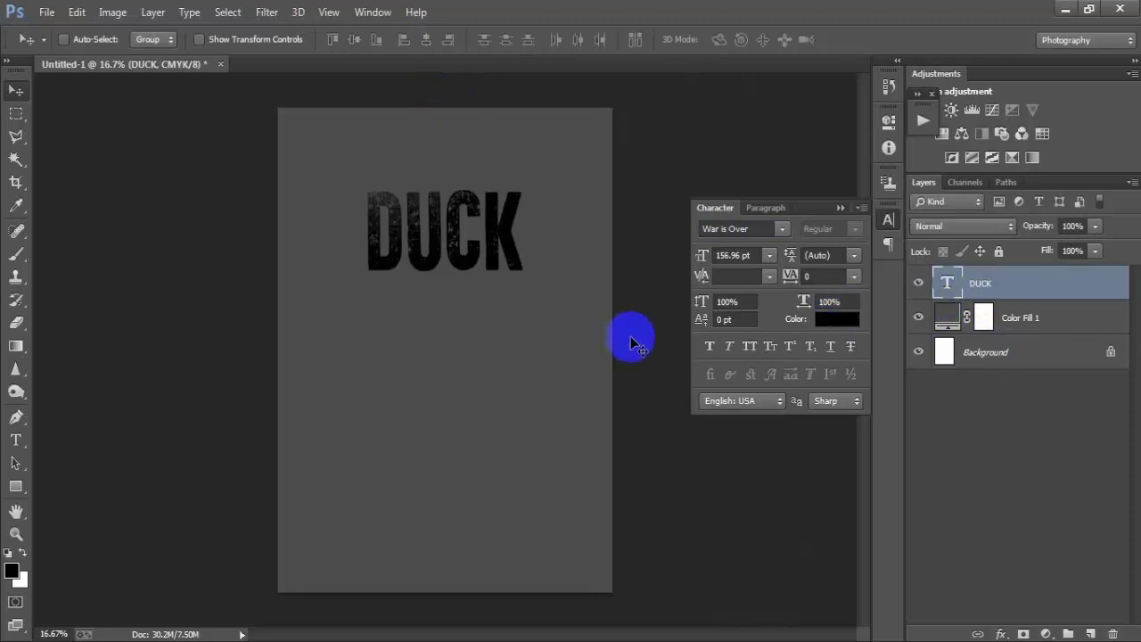
# Step: Try other fonts on the DUCK text and return it to War is Over
pyautogui.press('Down')
pyautogui.press('Down')
pyautogui.press('Return')
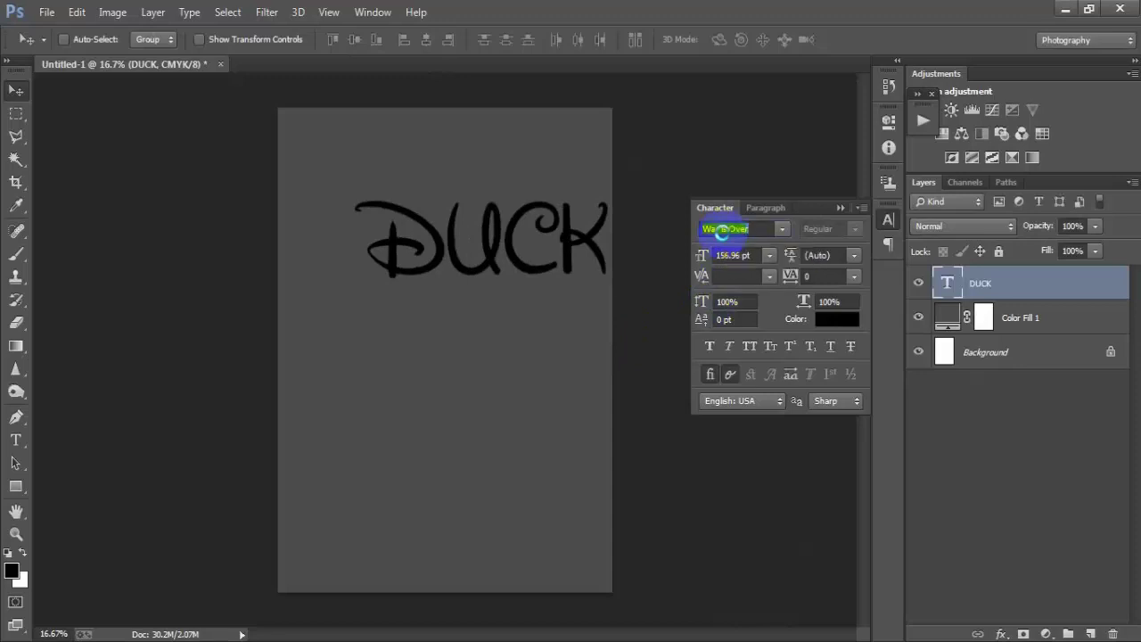
pyautogui.press('Up')
pyautogui.click(825, 227)
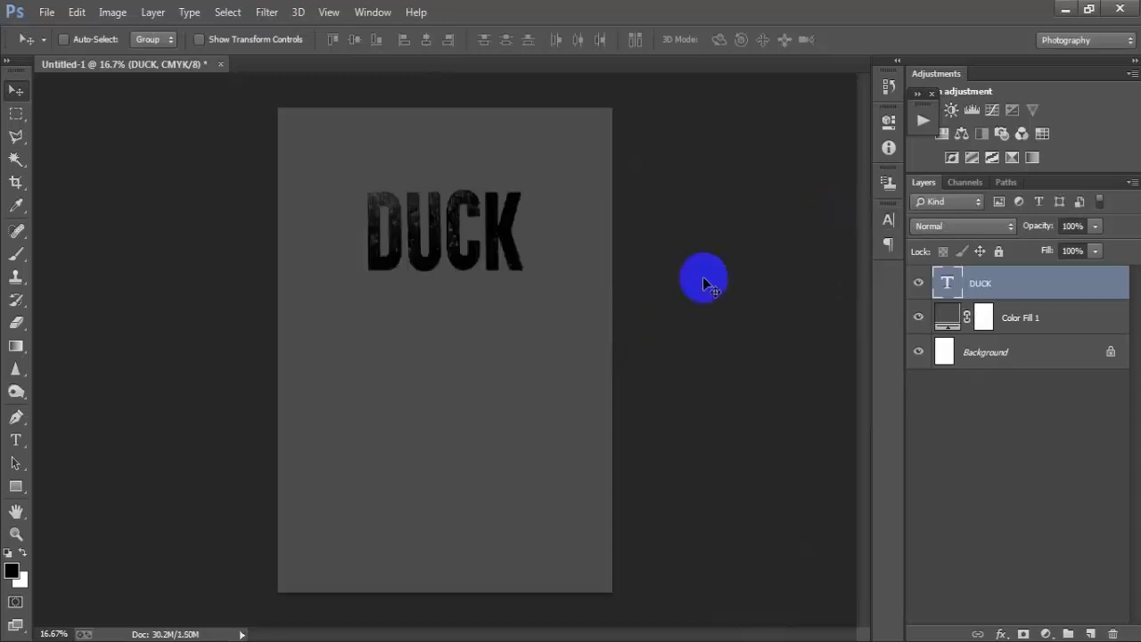
# Step: Scale the DUCK text down about its centre to about 139 pt and select it together with the Background layer
pyautogui.hotkey('ctrl', 't')
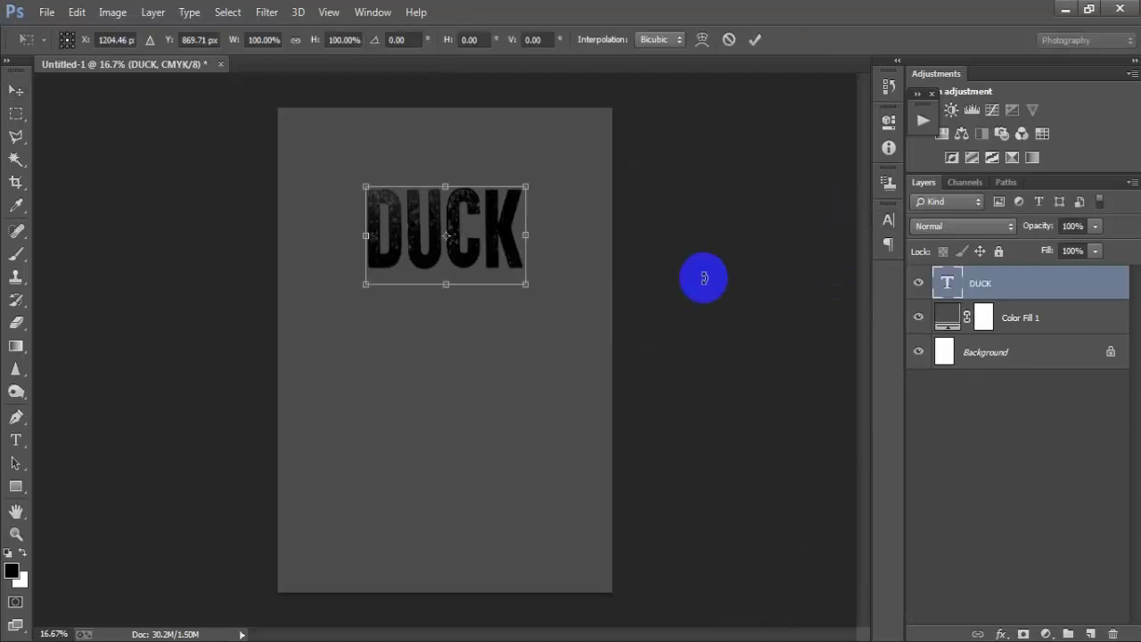
pyautogui.moveTo(524, 283)
pyautogui.mouseDown()
pyautogui.moveTo(510, 273)
pyautogui.moveTo(518, 278)
pyautogui.mouseUp()
pyautogui.click(754, 39)
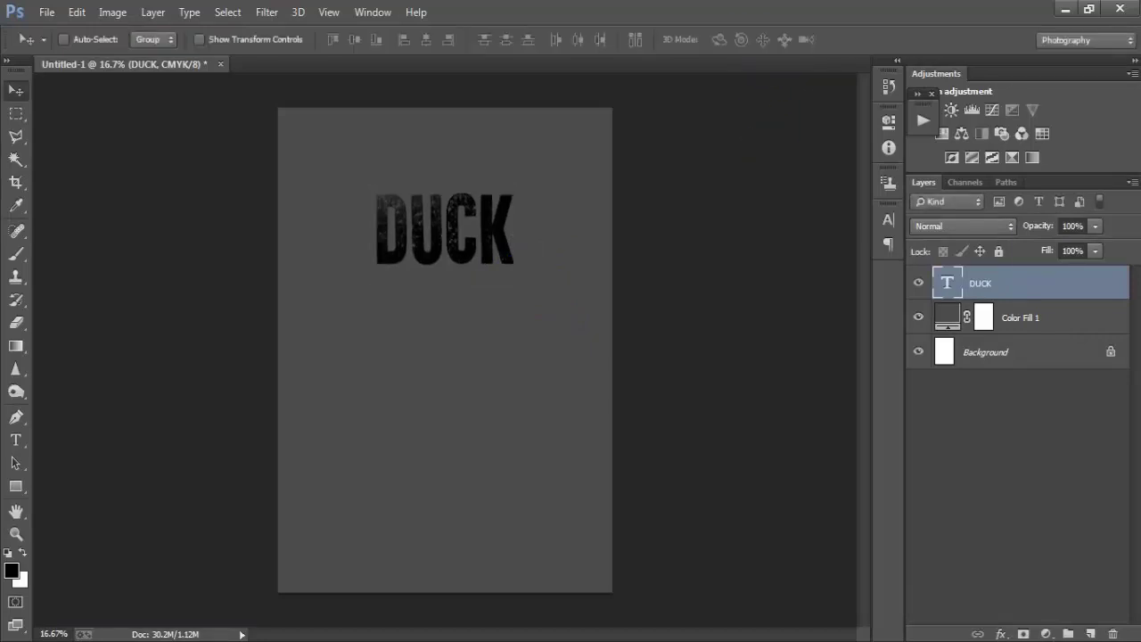
pyautogui.keyDown('ctrl'); pyautogui.click(994, 361); pyautogui.keyUp('ctrl')
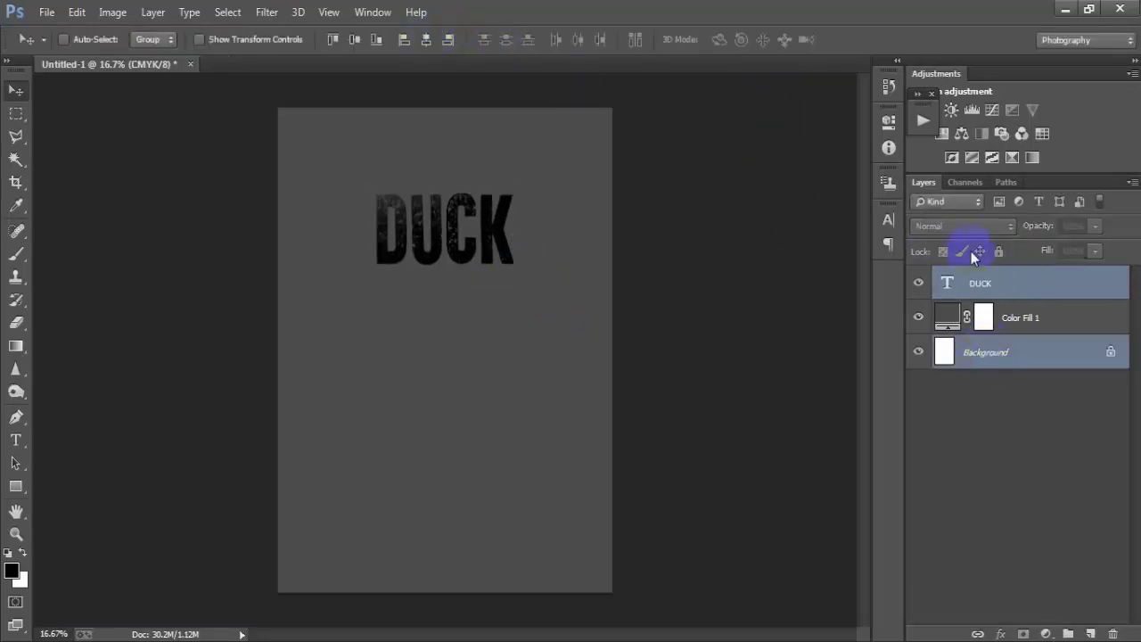
# Step: Set the colour of the DUCK text to F1B75C
pyautogui.click(1001, 285)
pyautogui.click(890, 221)
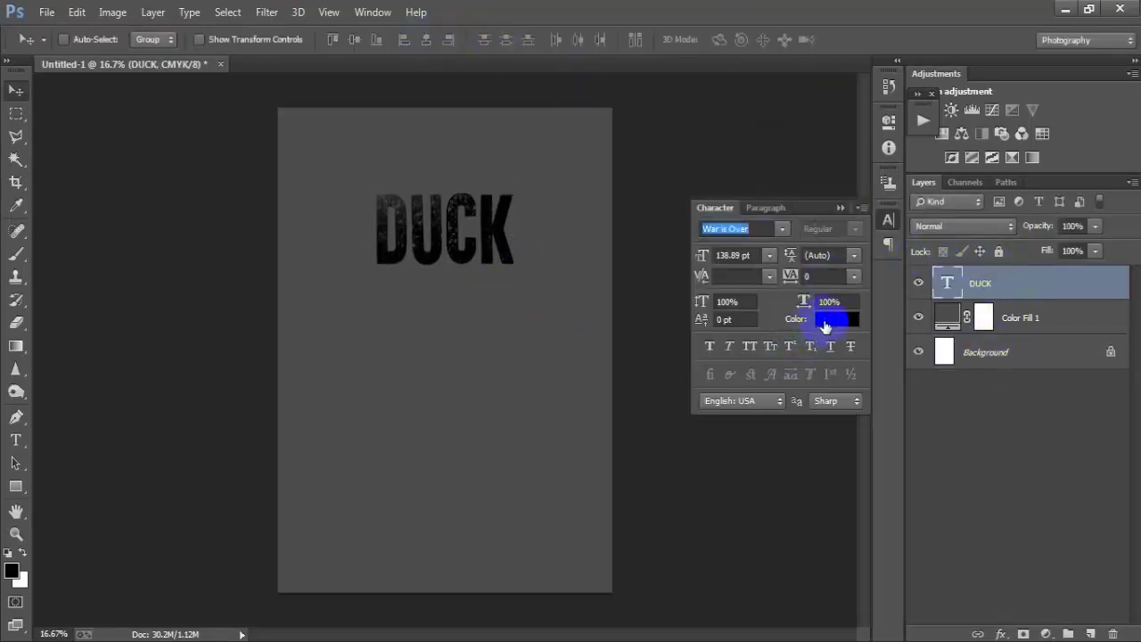
pyautogui.click(827, 326)
pyautogui.moveTo(780, 97); pyautogui.dragTo(645, 97)
pyautogui.click(737, 382)
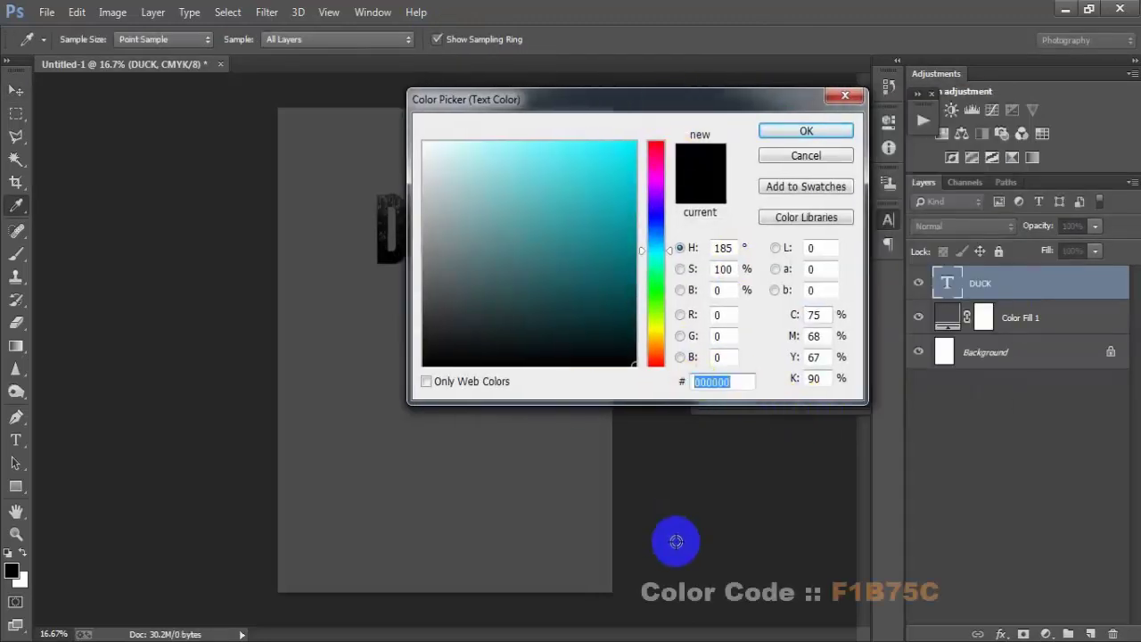
pyautogui.write('F1')
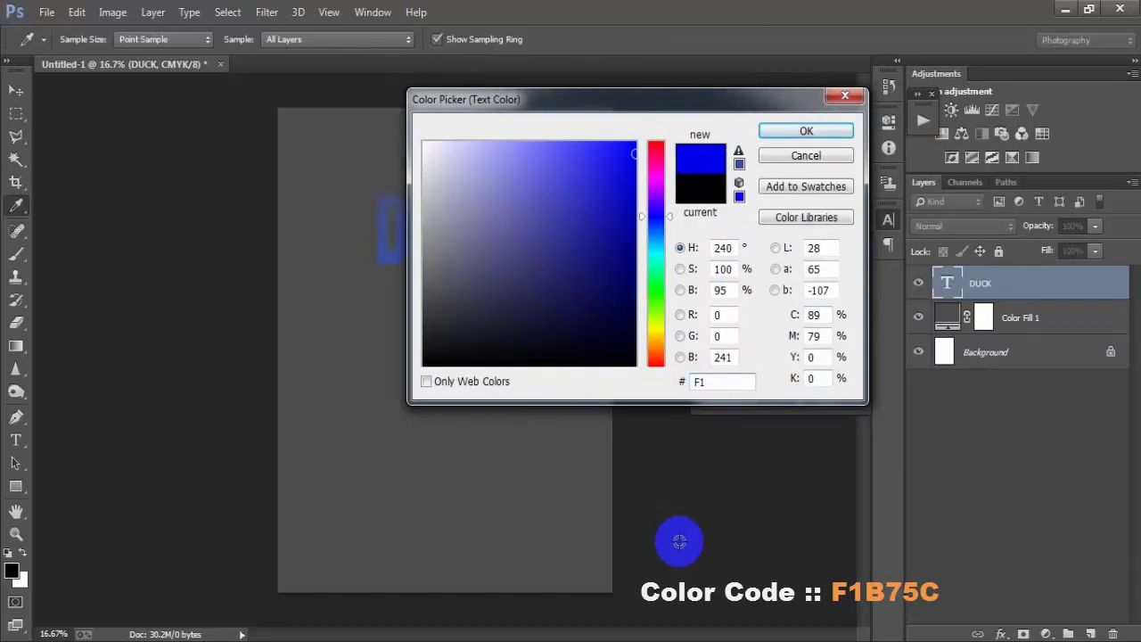
pyautogui.write('B75C')
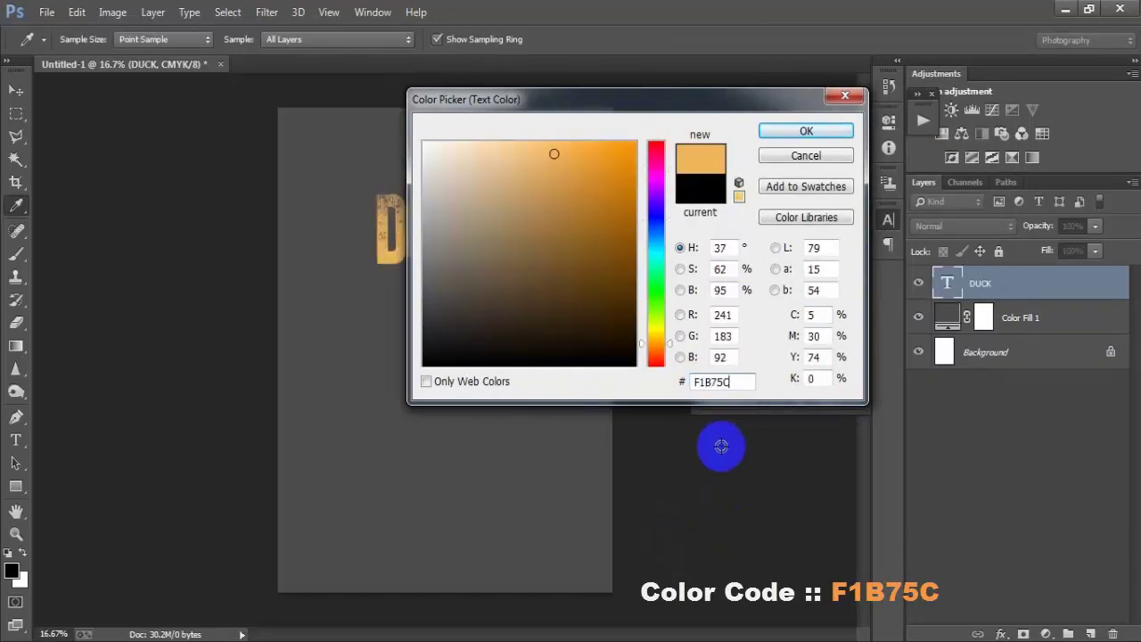
pyautogui.moveTo(729, 382); pyautogui.dragTo(667, 381)
pyautogui.click(798, 134)
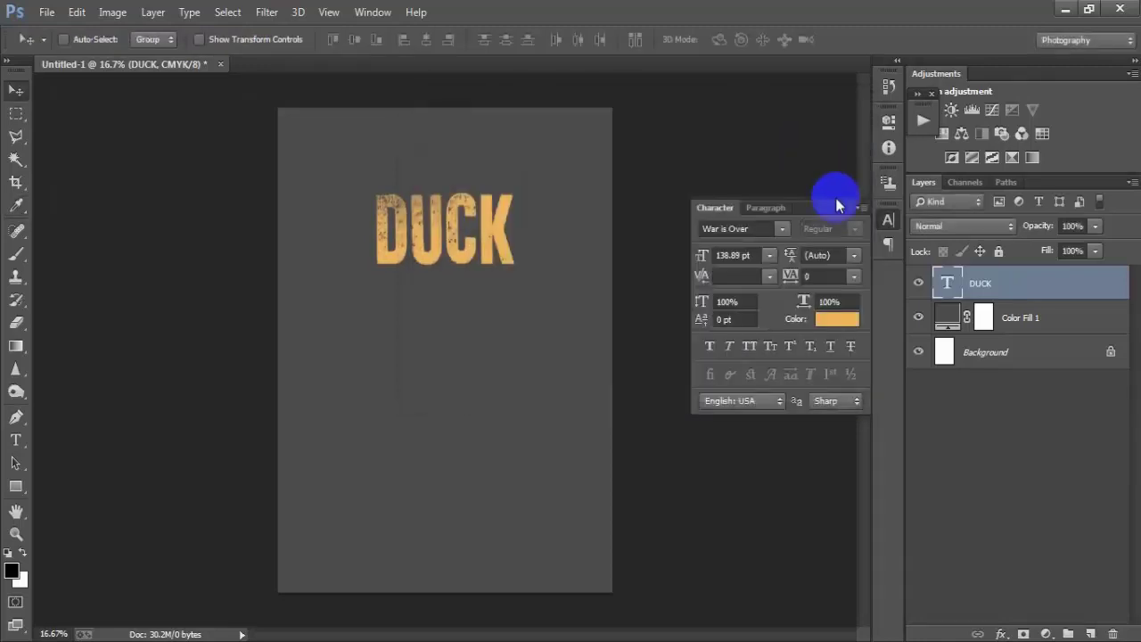
pyautogui.click(839, 208)
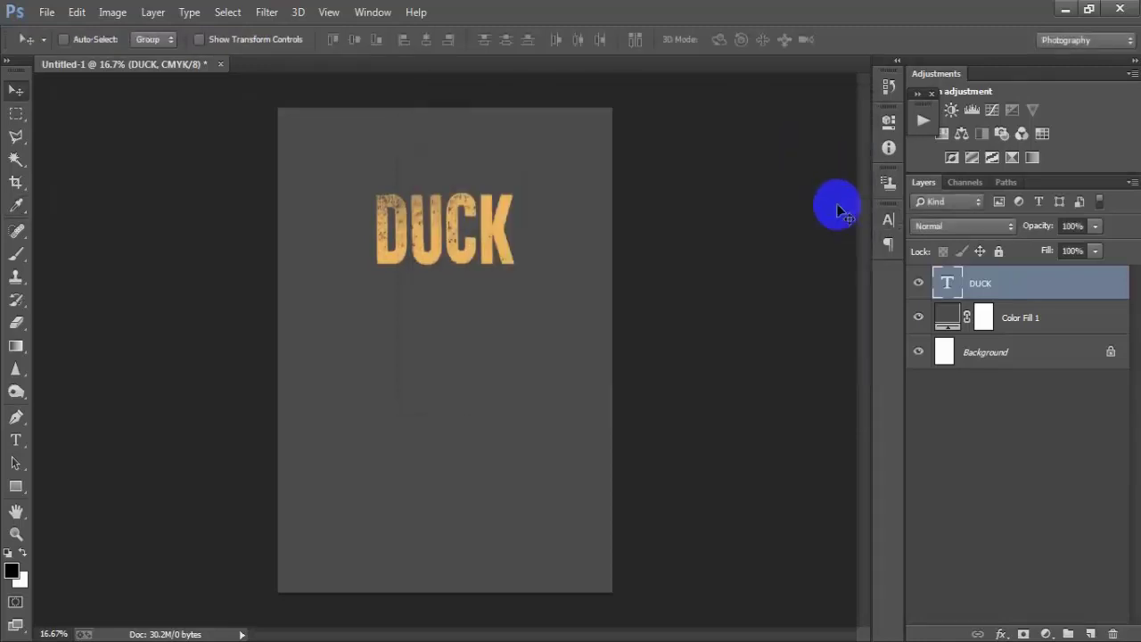
# Step: Add a new layer and enter the text "HUNTING" below DUCK in 60 pt War is Over
pyautogui.click(1089, 632)
pyautogui.click(15, 439)
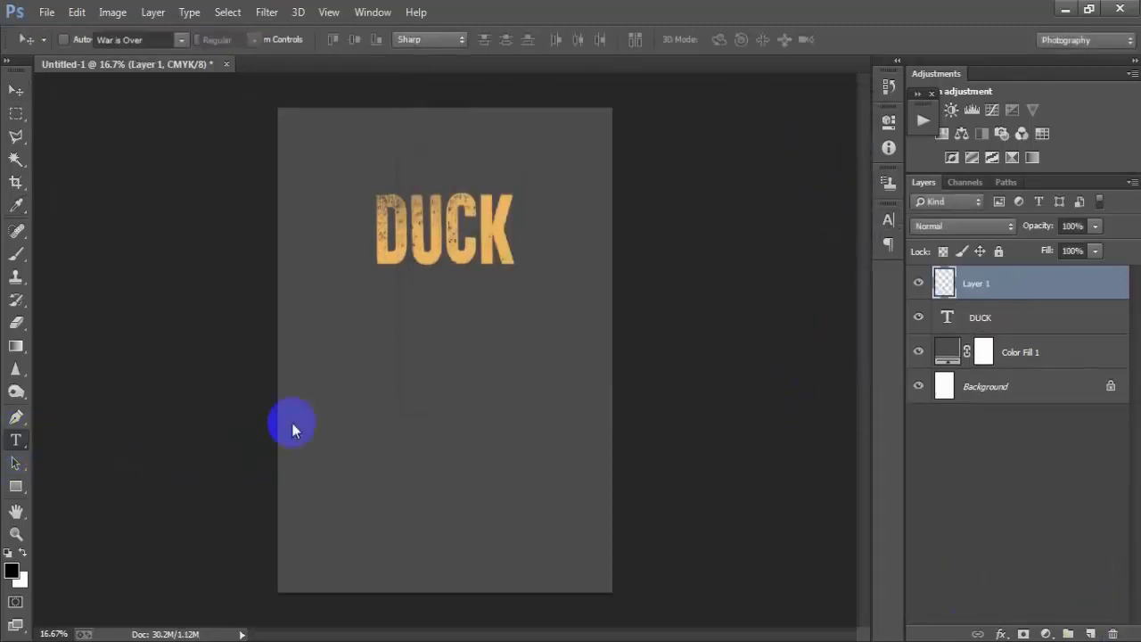
pyautogui.click(365, 354)
pyautogui.write('HUNTING')
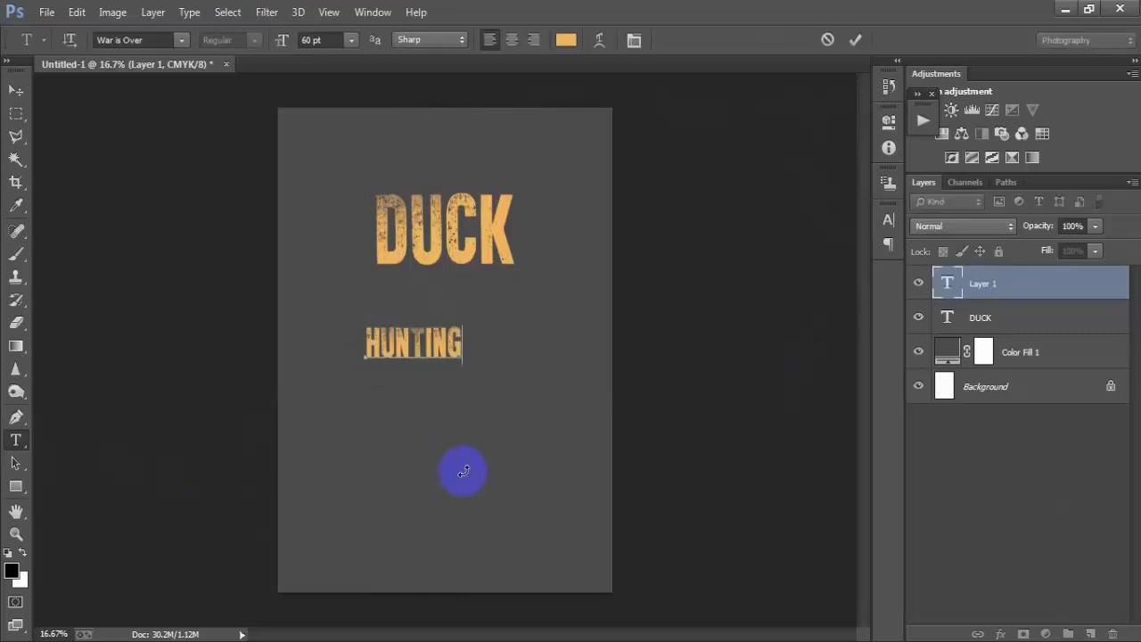
pyautogui.click(20, 92)
# Step: Change the colour of the HUNTING text to white
pyautogui.click(888, 221)
pyautogui.click(836, 321)
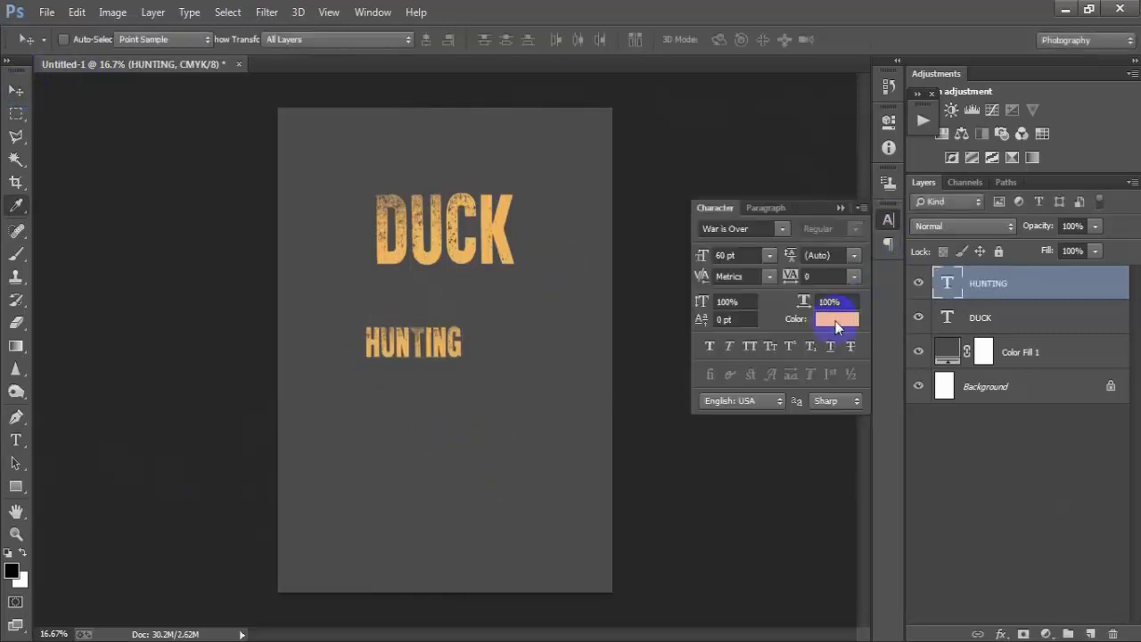
pyautogui.click(423, 148)
pyautogui.click(805, 130)
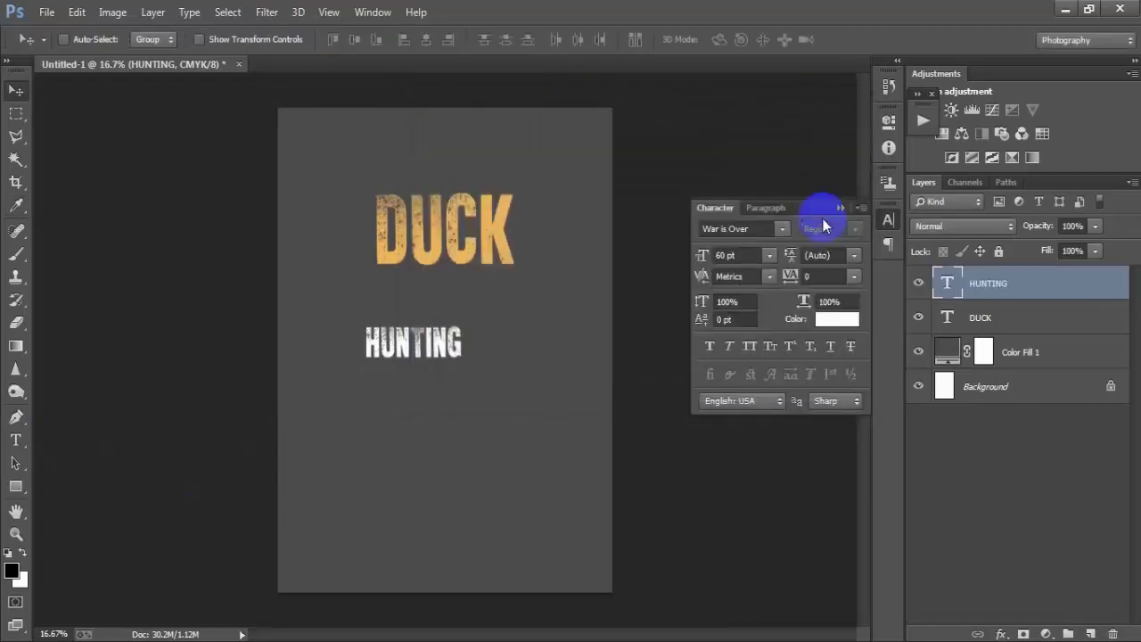
pyautogui.click(841, 211)
# Step: Centre the HUNTING text beneath DUCK and enlarge it proportionally until it nearly touches DUCK and extends beyond both its sides
pyautogui.moveTo(413, 339); pyautogui.dragTo(446, 314)
pyautogui.hotkey('ctrl', 't')
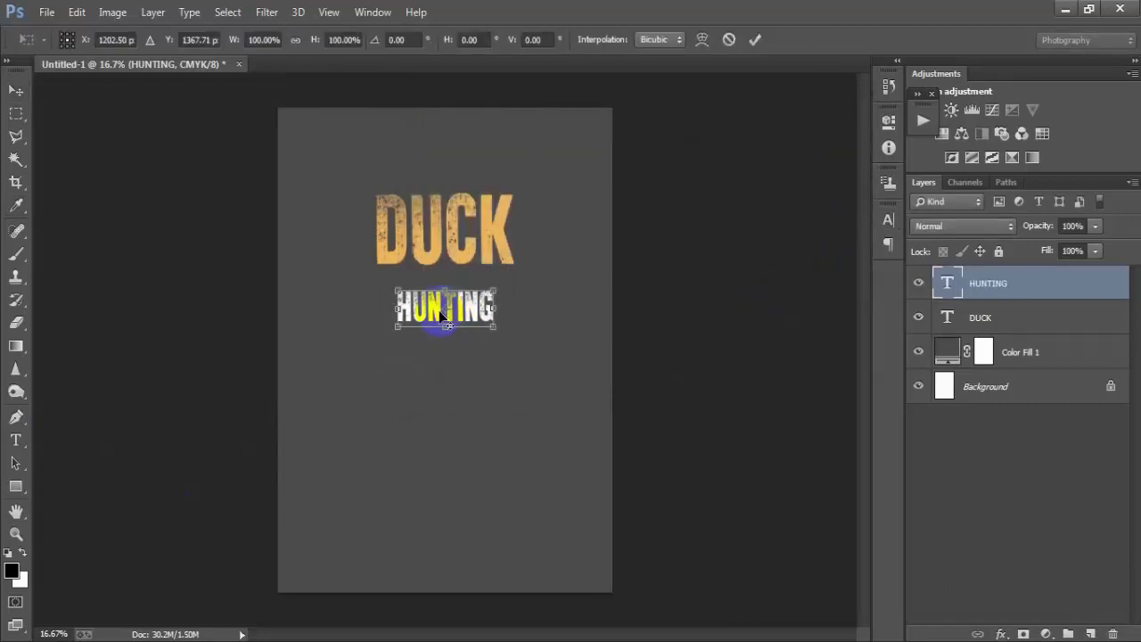
pyautogui.moveTo(494, 328); pyautogui.dragTo(586, 358)
pyautogui.click(754, 39)
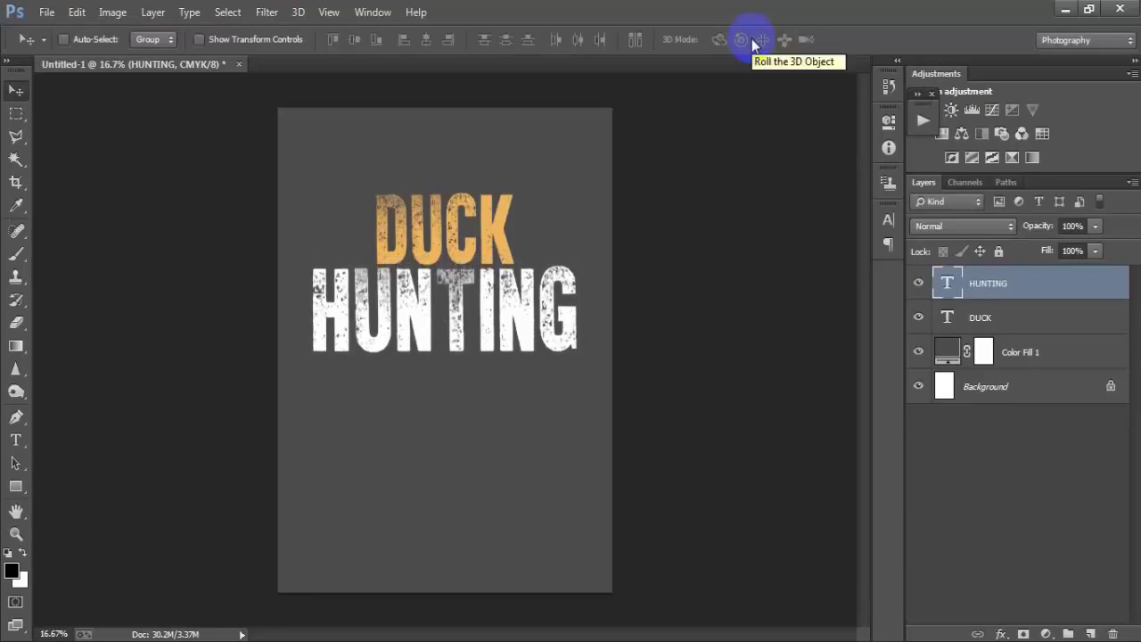
# Step: Scale the HUNTING text down proportionally to about 95% and keep it close beneath DUCK
pyautogui.hotkey('ctrl', 't')
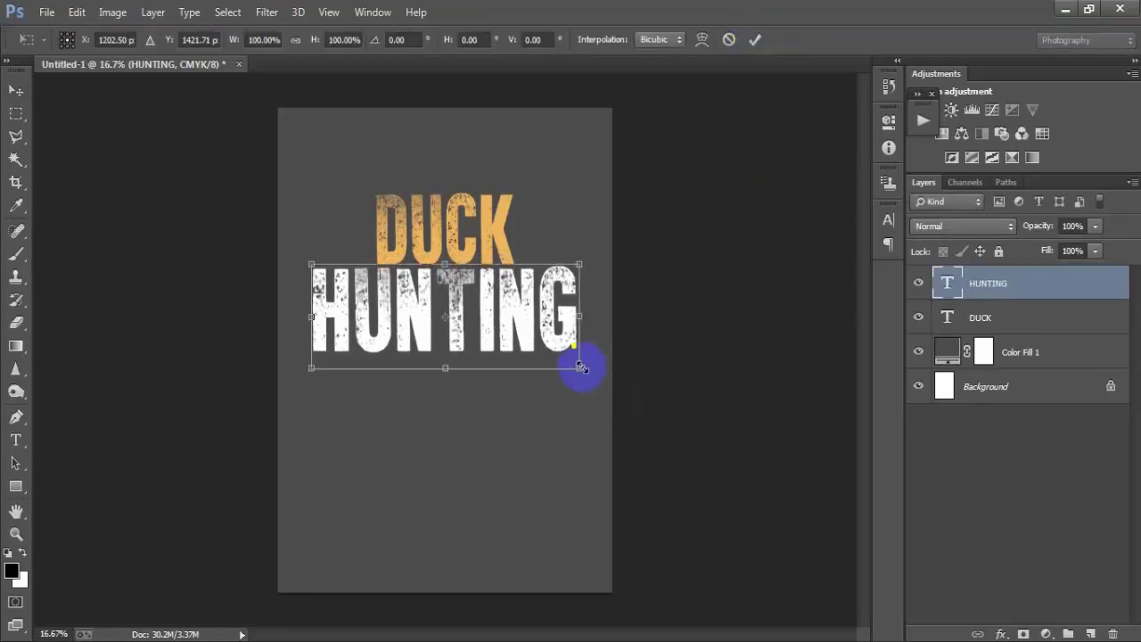
pyautogui.moveTo(579, 365); pyautogui.dragTo(575, 364)
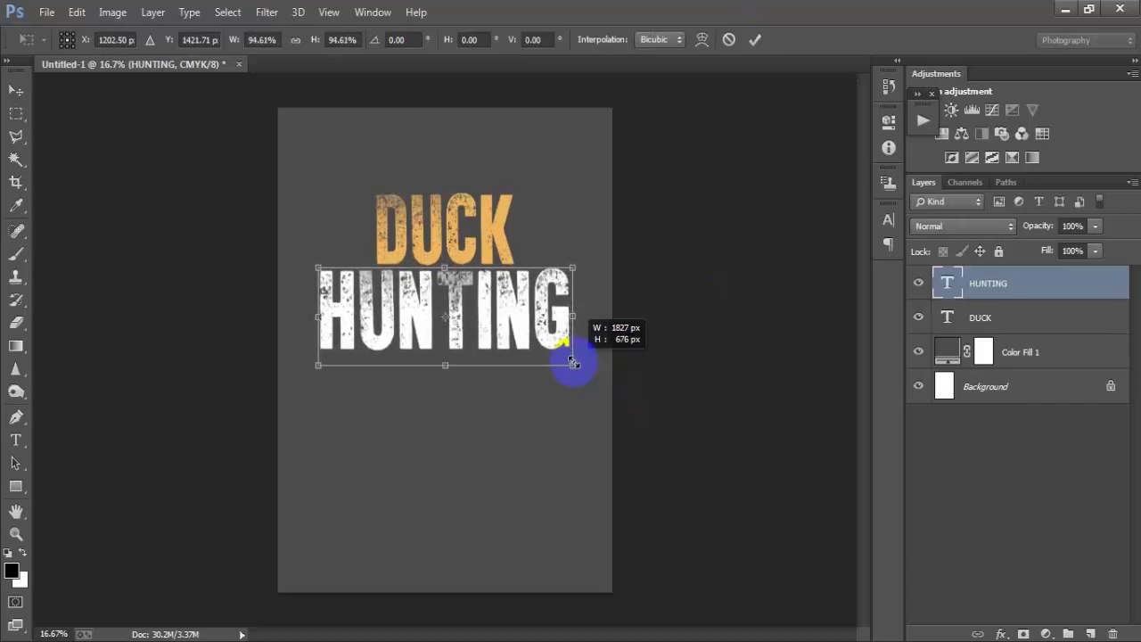
pyautogui.click(754, 41)
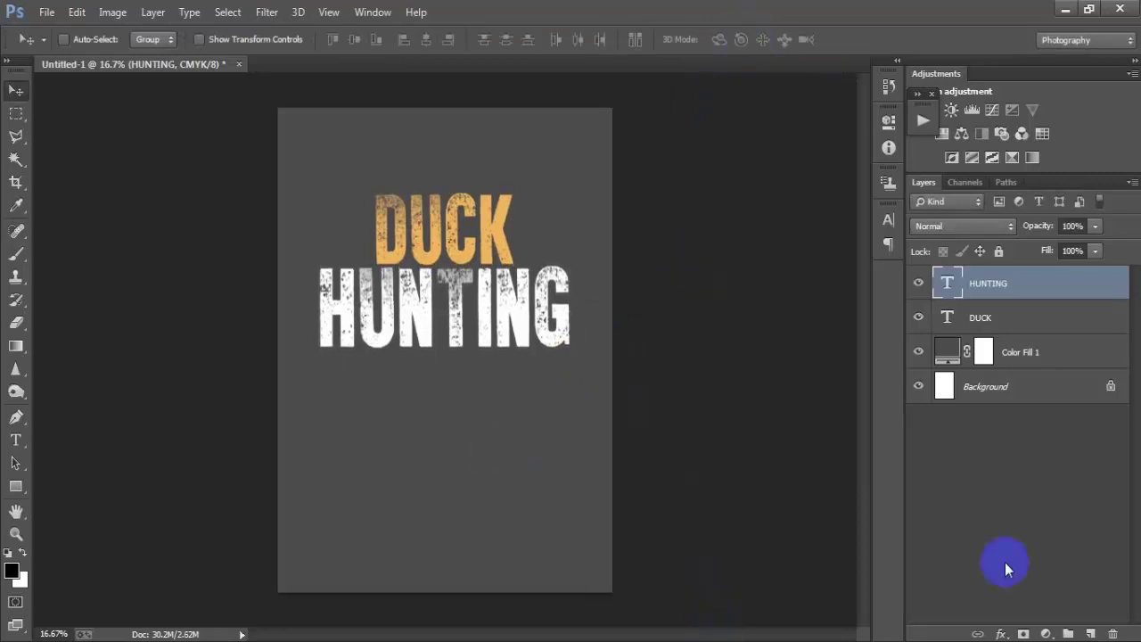
# Step: Add a new layer and draw a black rectangle about 1794 by 372 px, without a stroke, directly beneath HUNTING
pyautogui.click(1091, 633)
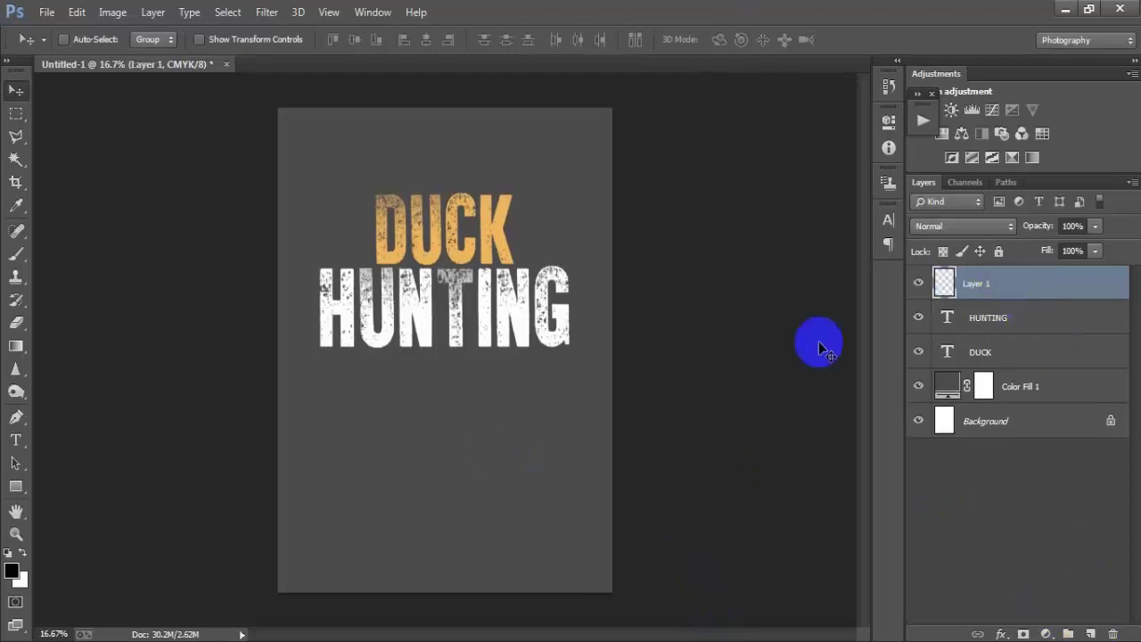
pyautogui.click(16, 487)
pyautogui.click(71, 476)
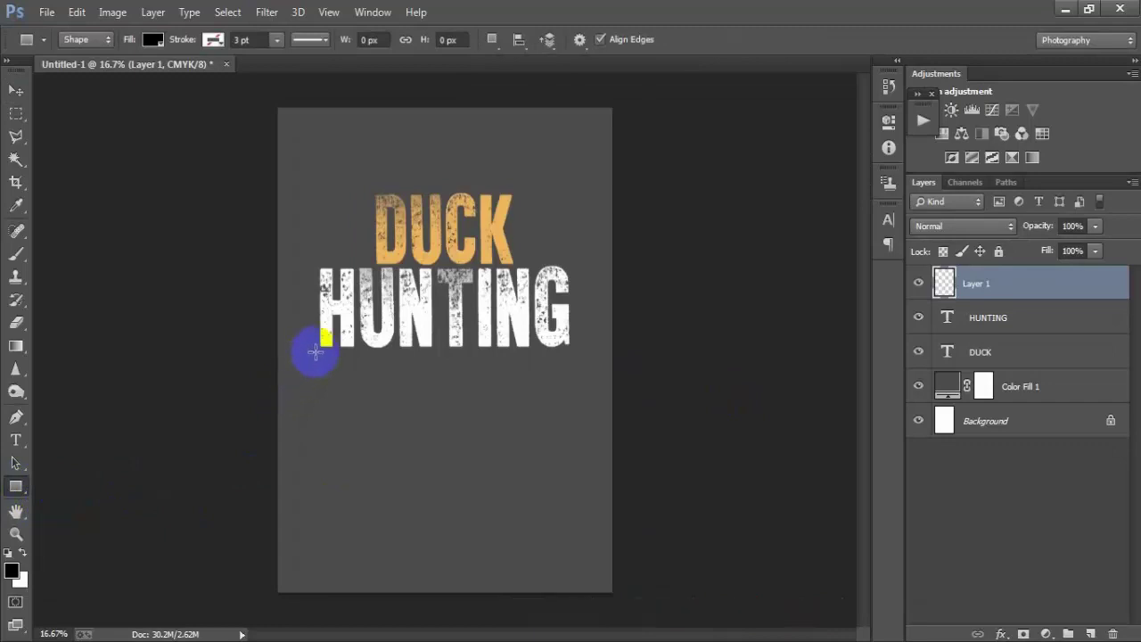
pyautogui.moveTo(315, 352); pyautogui.dragTo(561, 405)
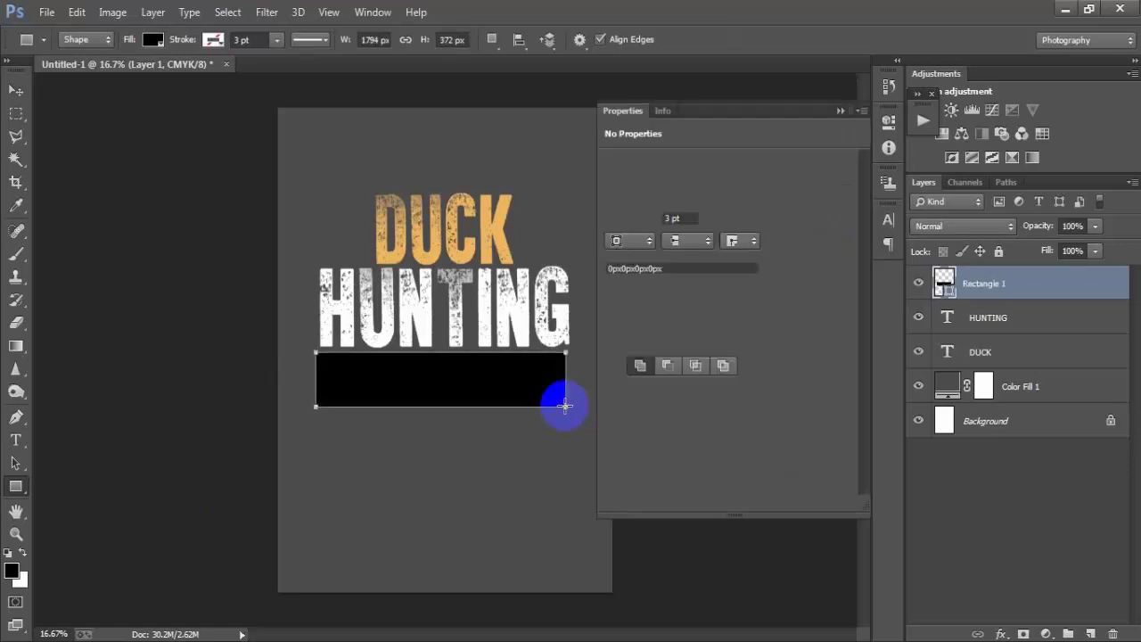
pyautogui.click(561, 403)
pyautogui.click(664, 176)
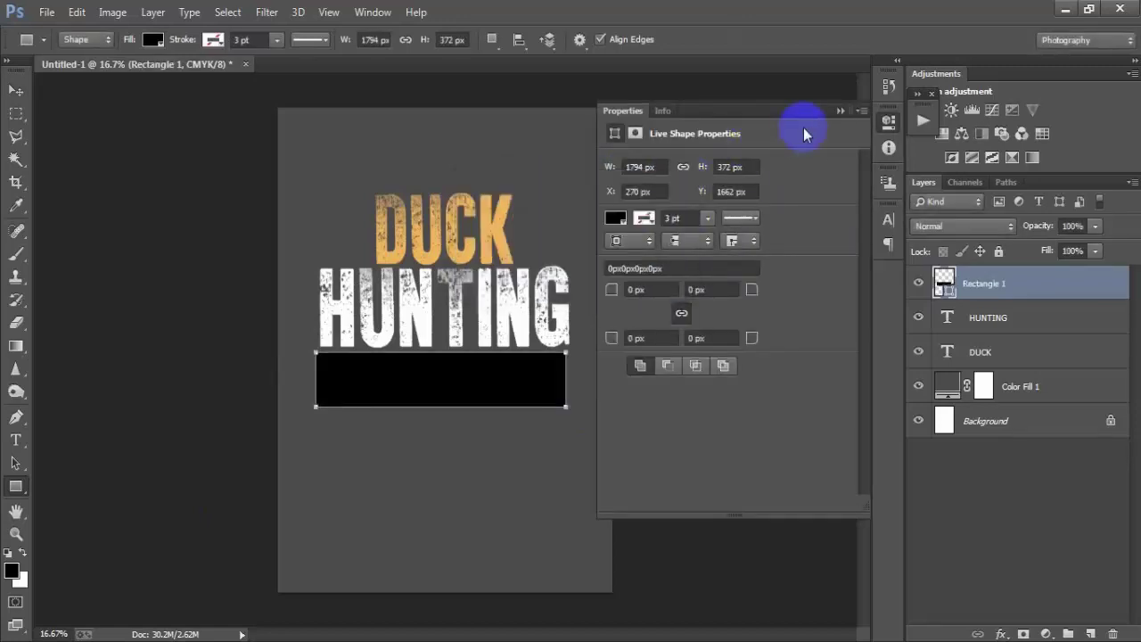
# Step: Change the fill colour of the rectangle beneath HUNTING to hex F1B75C
pyautogui.click(840, 110)
pyautogui.click(16, 93)
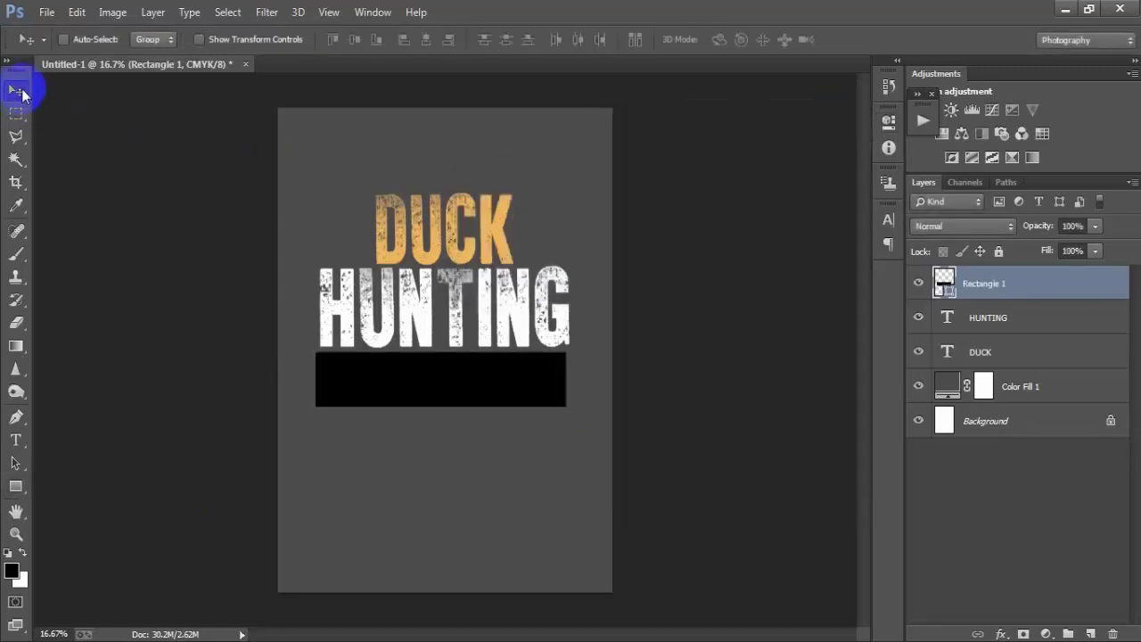
pyautogui.doubleClick(944, 283)
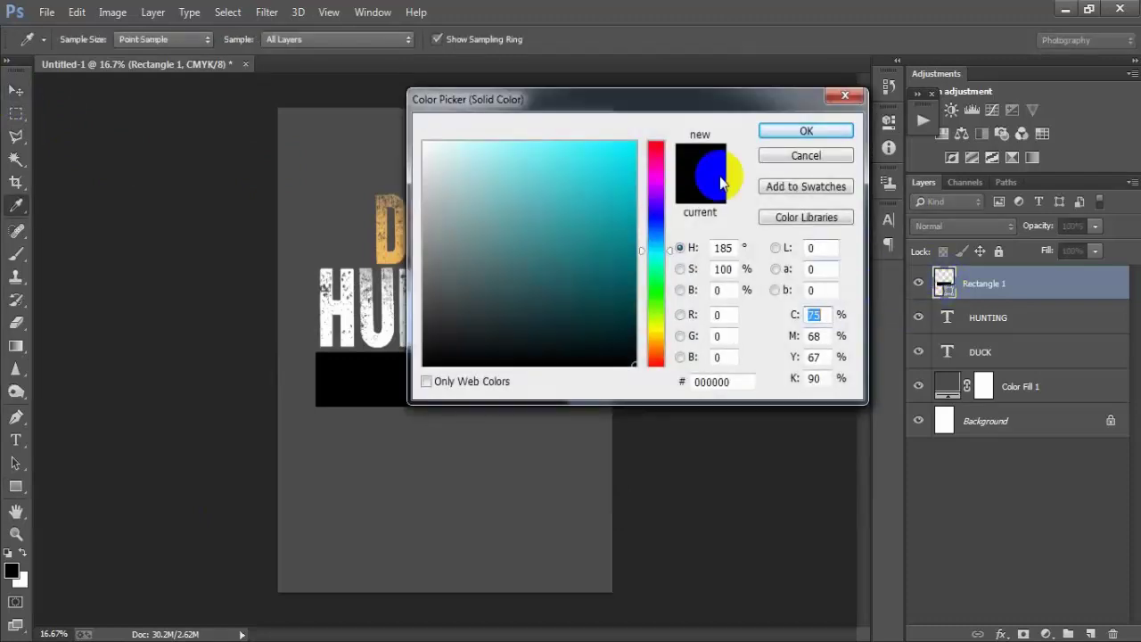
pyautogui.click(744, 381)
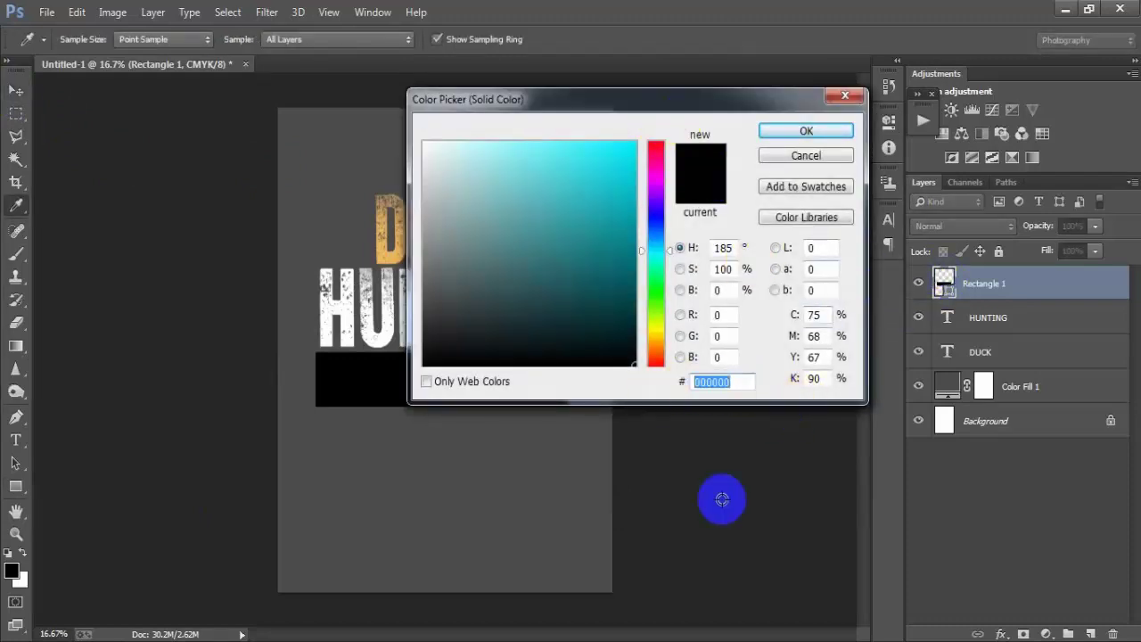
pyautogui.write('F1')
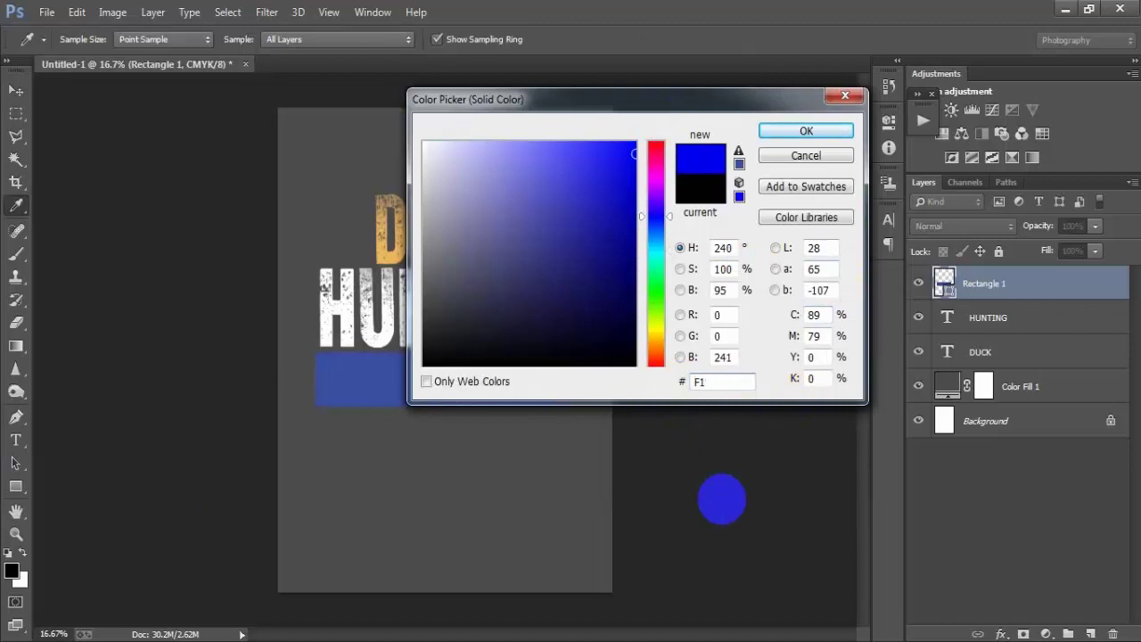
pyautogui.write('B75C')
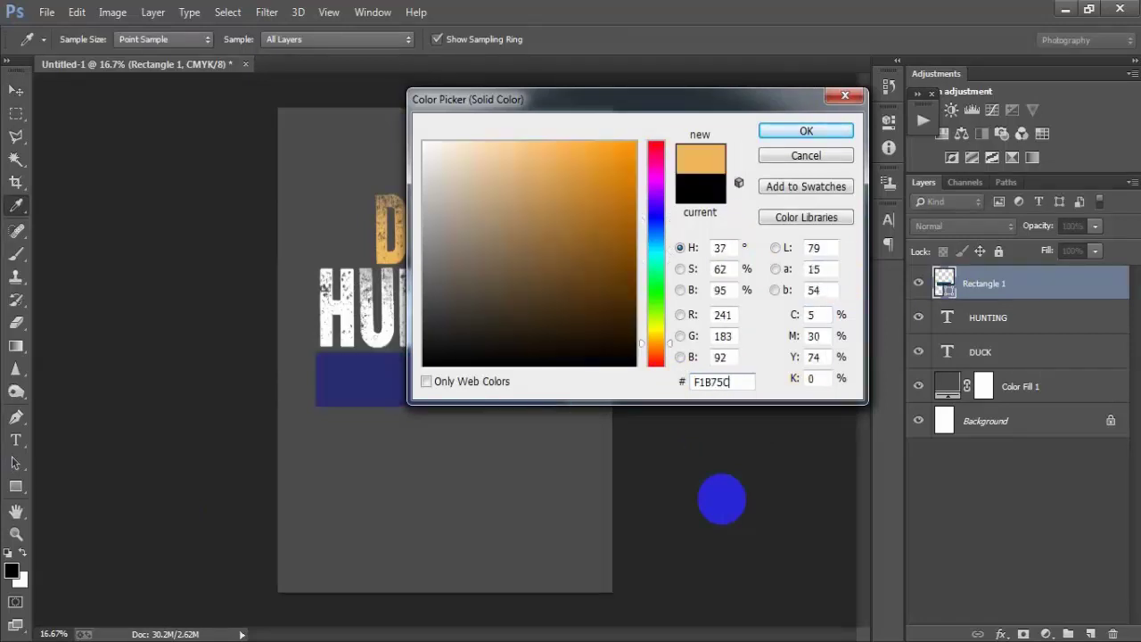
pyautogui.click(805, 132)
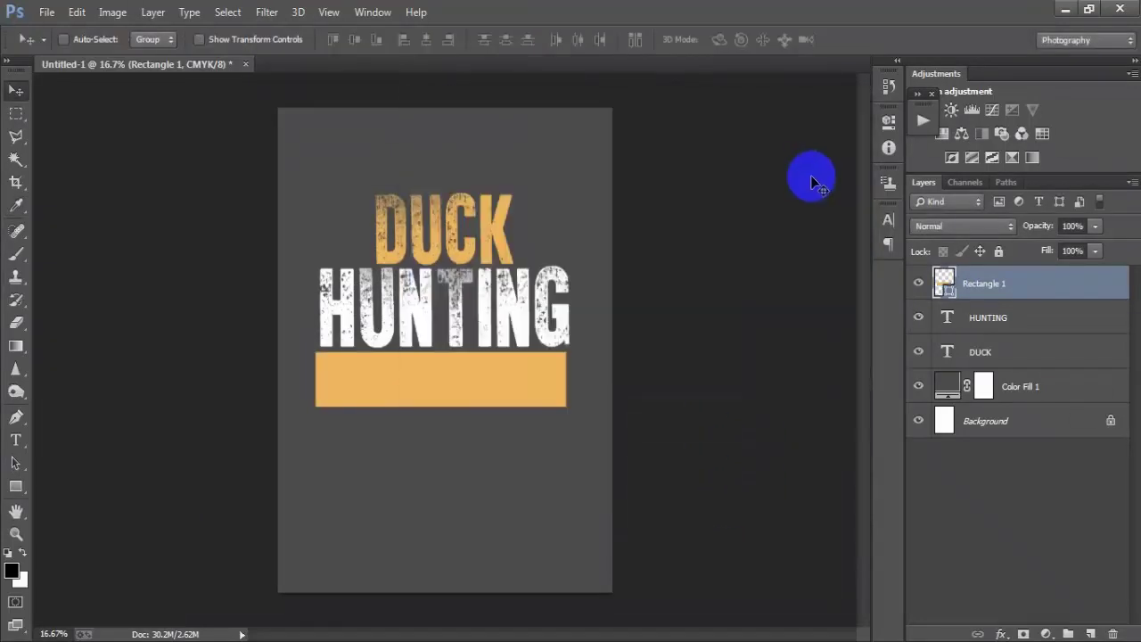
# Step: Centre the rectangle horizontally on the canvas and rasterize its layer
pyautogui.keyDown('ctrl'); pyautogui.click(997, 426); pyautogui.keyUp('ctrl')
pyautogui.click(426, 40)
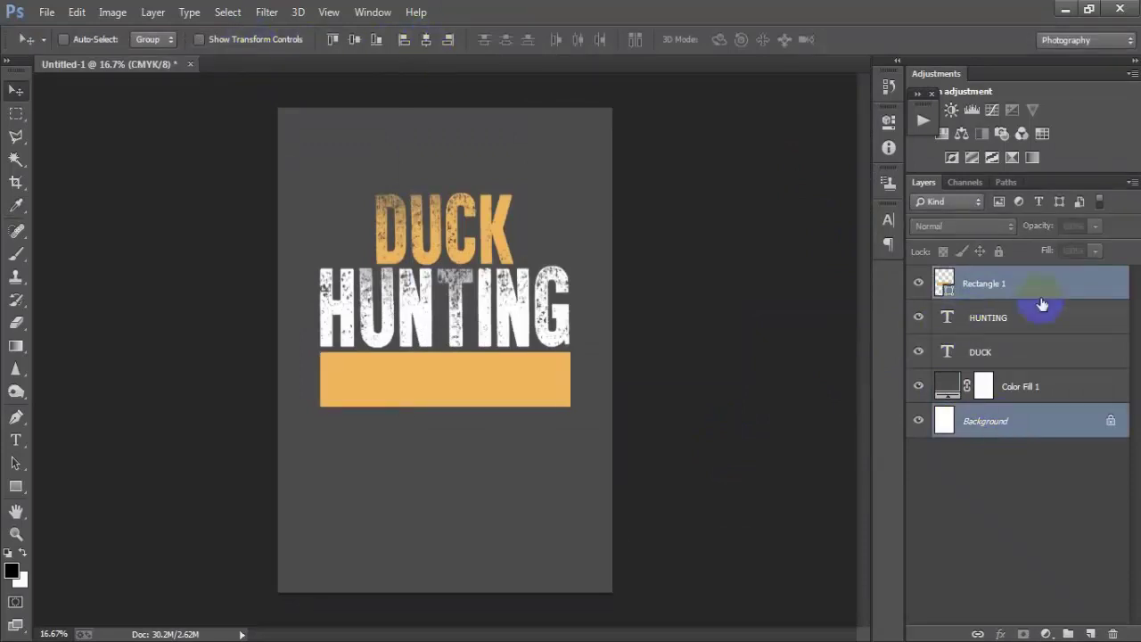
pyautogui.click(1078, 285)
pyautogui.rightClick(1079, 285)
pyautogui.click(787, 239)
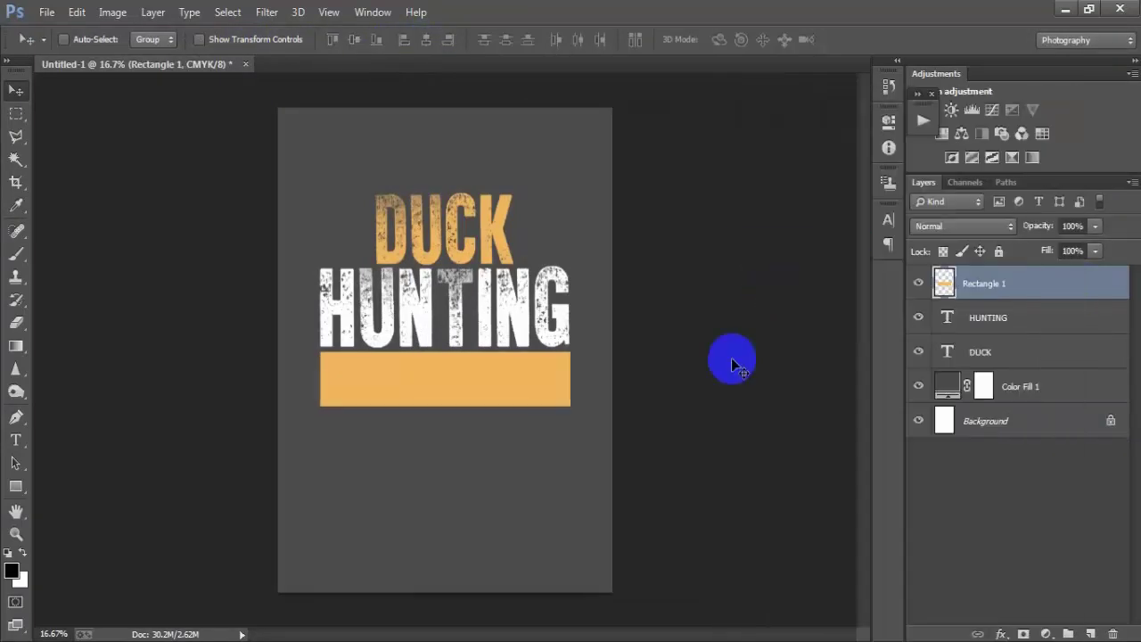
# Step: Add white text MAKES ME HAPPY in War is Over at 60 pt on a new layer and place it over the orange rectangle
pyautogui.click(1092, 634)
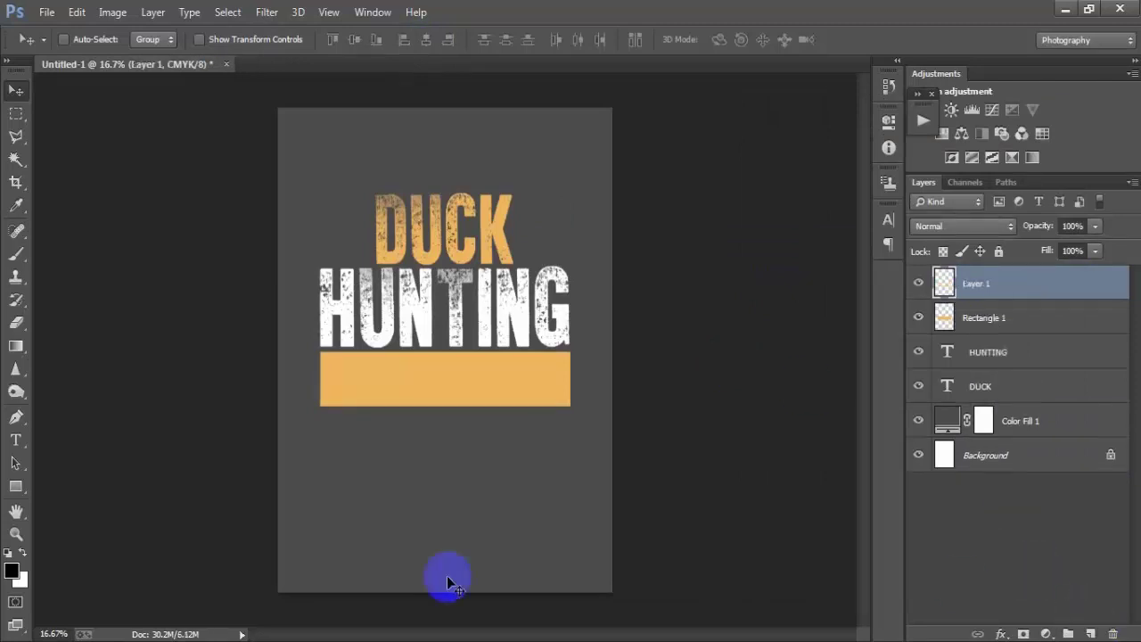
pyautogui.click(15, 439)
pyautogui.click(354, 510)
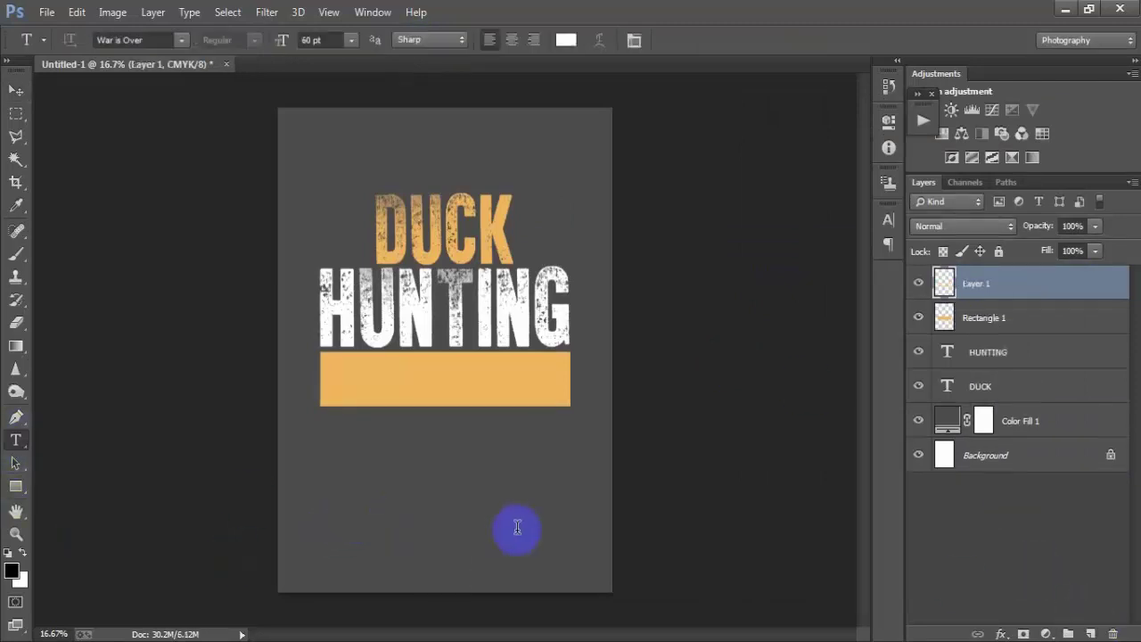
pyautogui.write('MAKES ME HAPPY')
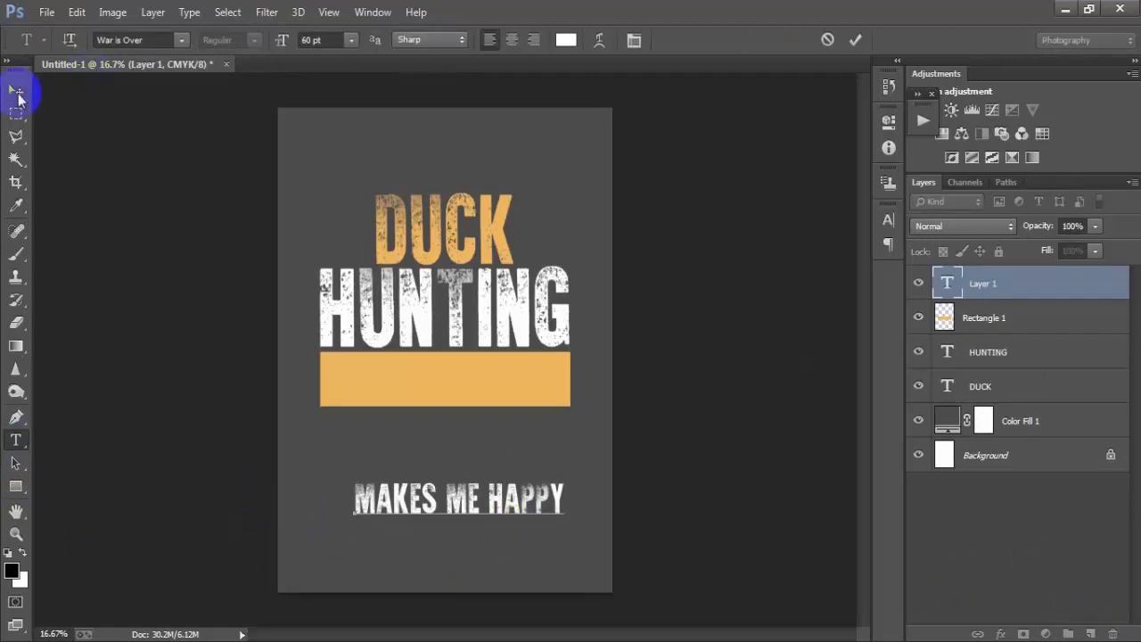
pyautogui.click(18, 93)
pyautogui.moveTo(425, 522); pyautogui.dragTo(421, 396)
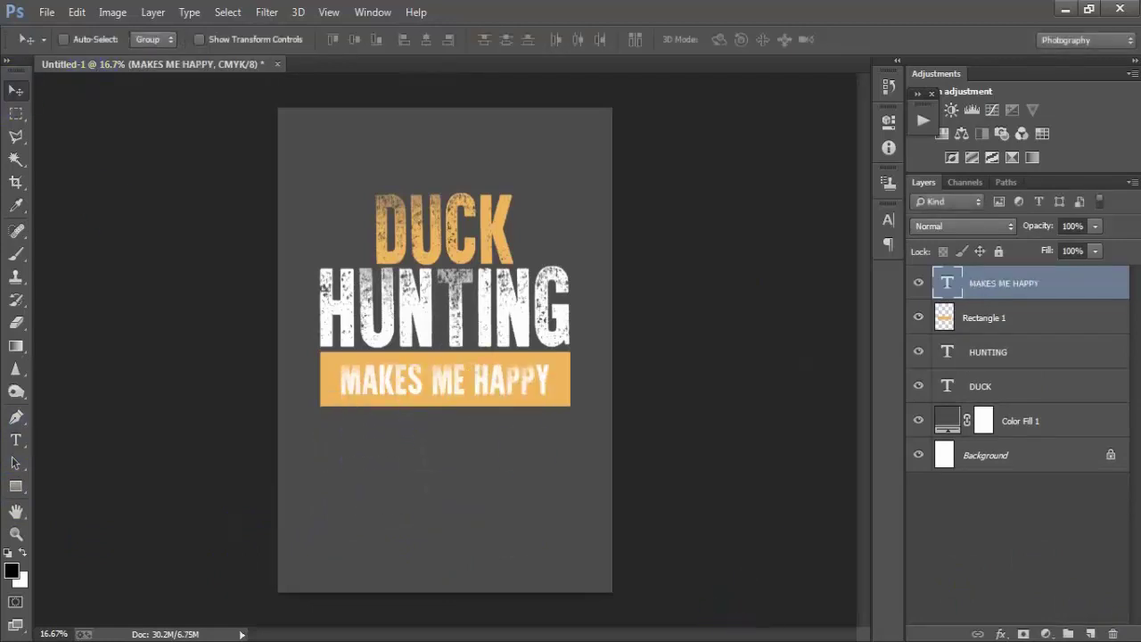
# Step: Scale the MAKES ME HAPPY text proportionally about its centre to about 114% so it nearly fills the rectangle's width
pyautogui.hotkey('ctrl', 't')
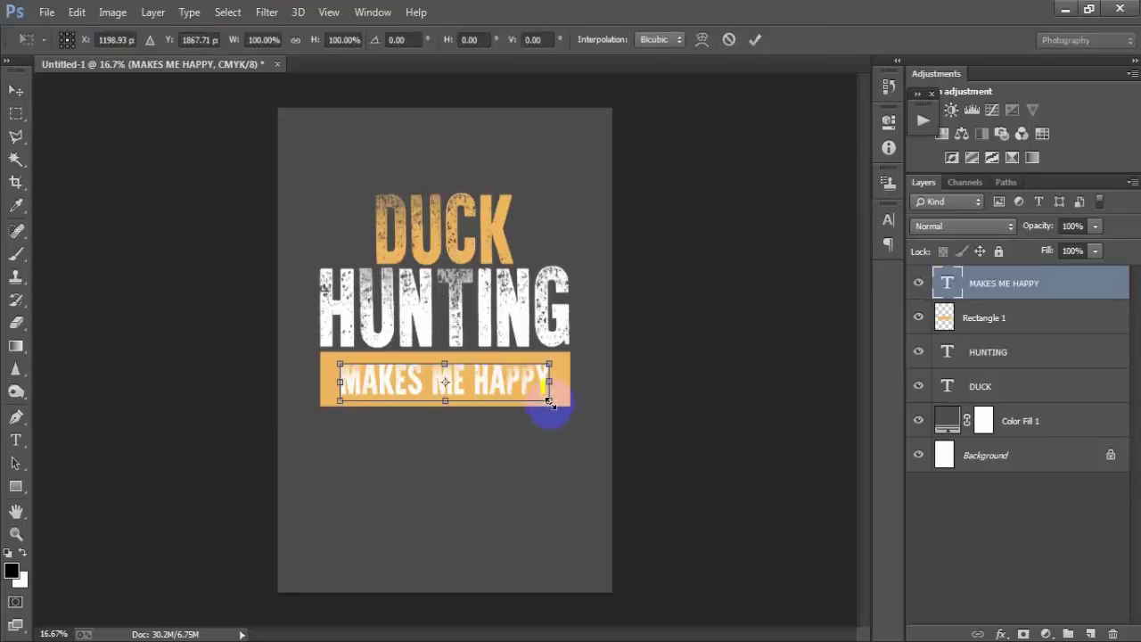
pyautogui.moveTo(550, 403); pyautogui.dragTo(571, 405)
pyautogui.hotkey('ctrl', 'z')
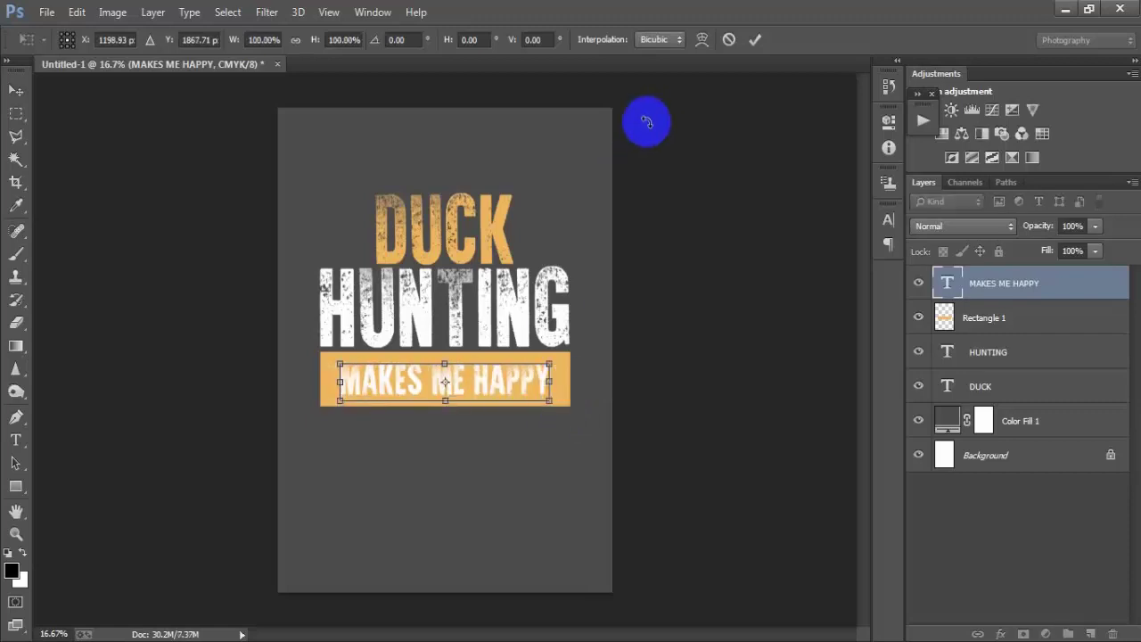
pyautogui.moveTo(557, 406); pyautogui.dragTo(567, 412)
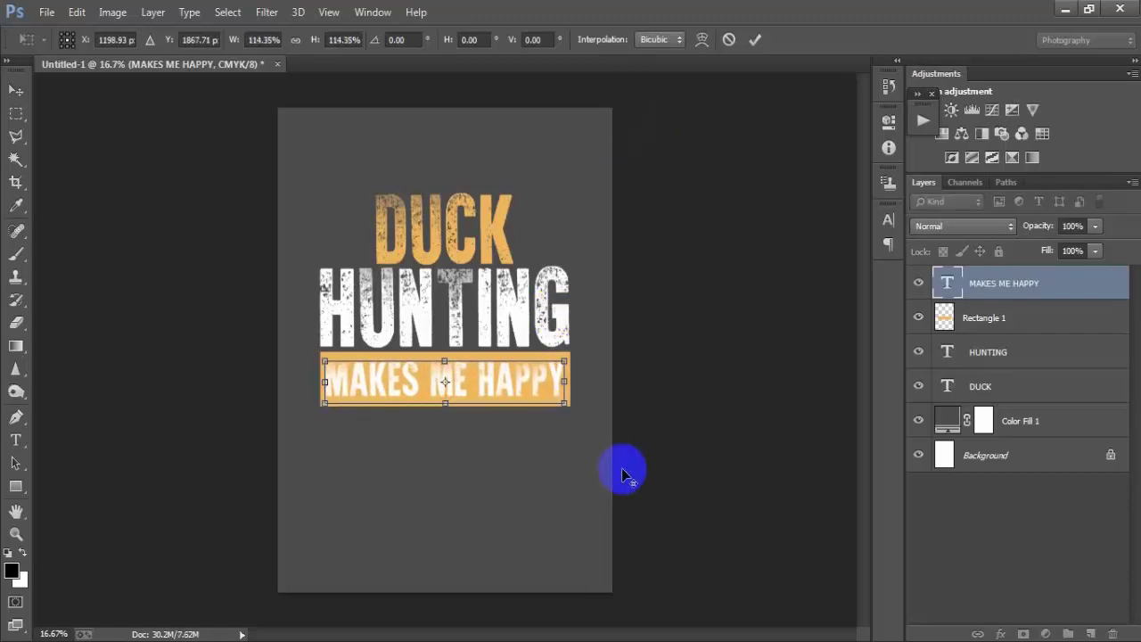
pyautogui.click(755, 39)
# Step: Centre the MAKES ME HAPPY text and the rectangle horizontally on the background
pyautogui.keyDown('shift'); pyautogui.click(1007, 319); pyautogui.keyUp('shift')
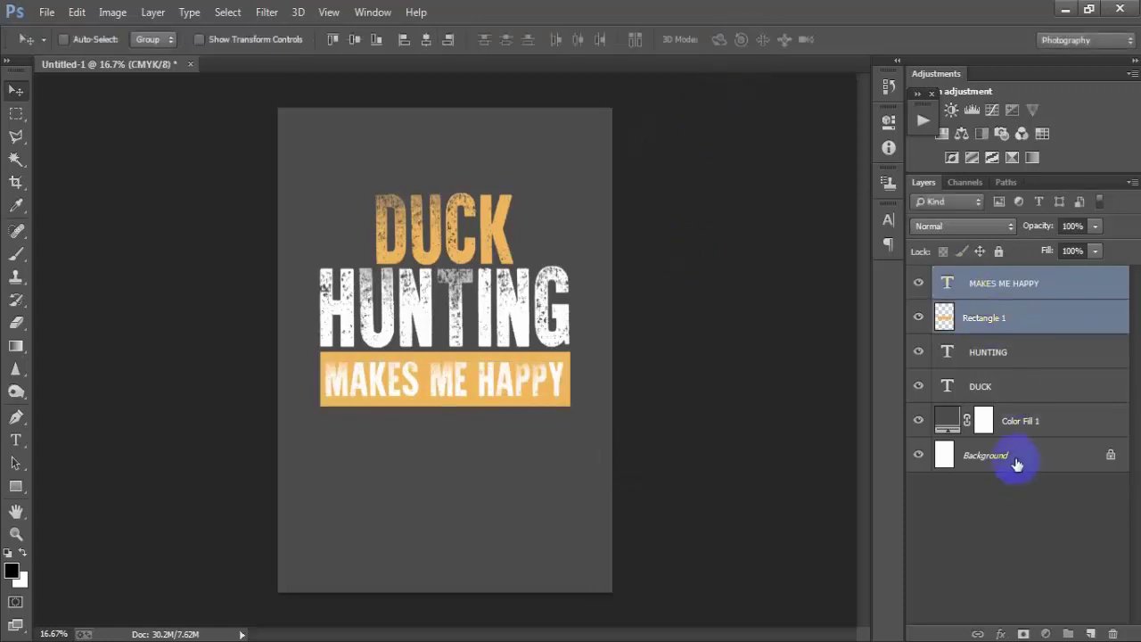
pyautogui.keyDown('ctrl'); pyautogui.click(1017, 460); pyautogui.keyUp('ctrl')
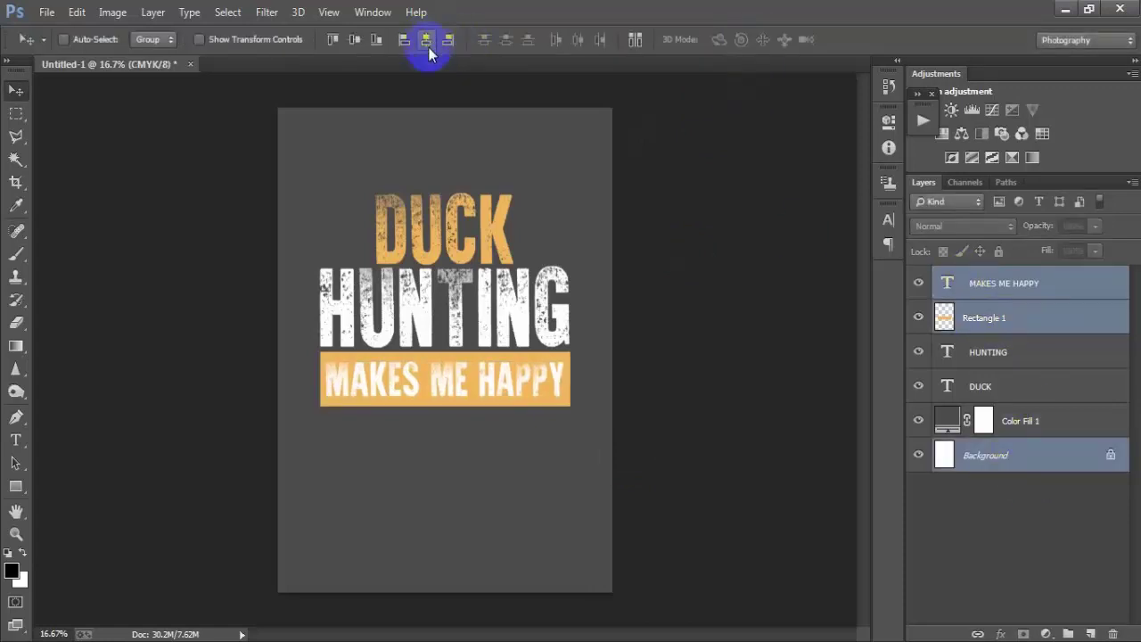
pyautogui.click(989, 285)
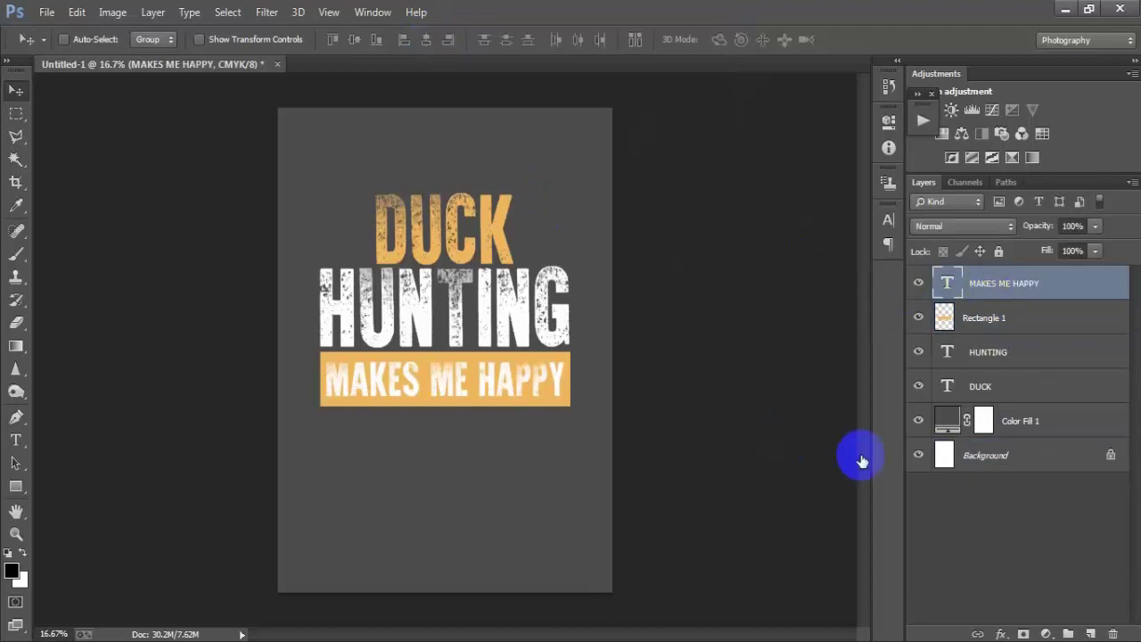
pyautogui.click(919, 283)
pyautogui.click(919, 284)
pyautogui.click(920, 284)
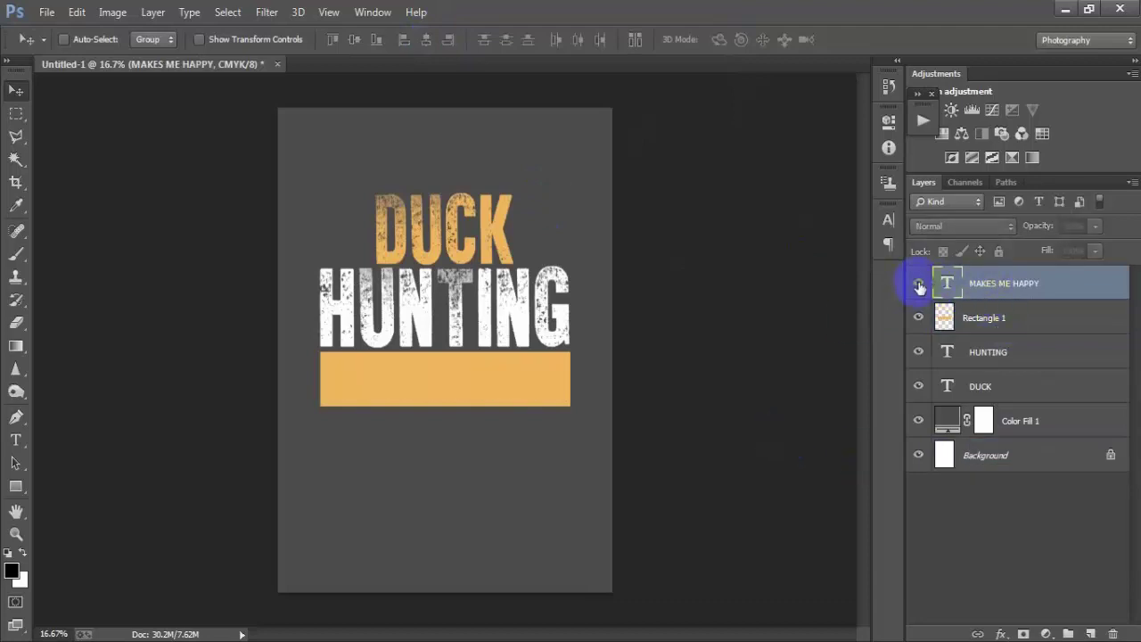
pyautogui.click(920, 283)
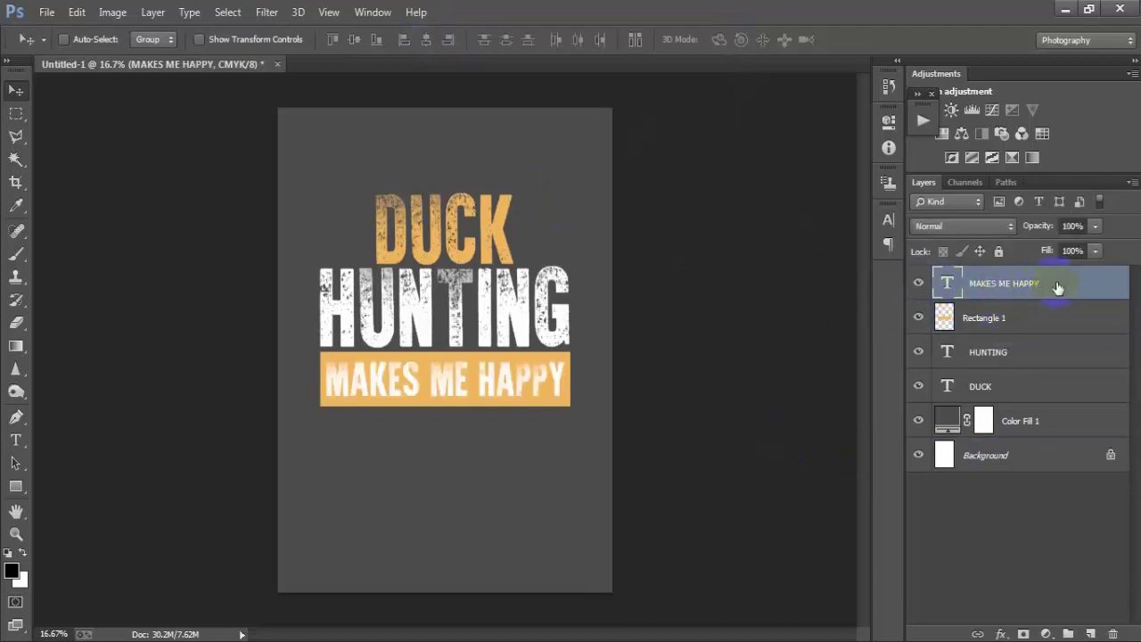
# Step: Load the MAKES ME HAPPY letters as a selection, cut them out of the rectangle layer, and deselect
pyautogui.keyDown('ctrl'); pyautogui.click(947, 284); pyautogui.keyUp('ctrl')
pyautogui.click(1024, 331)
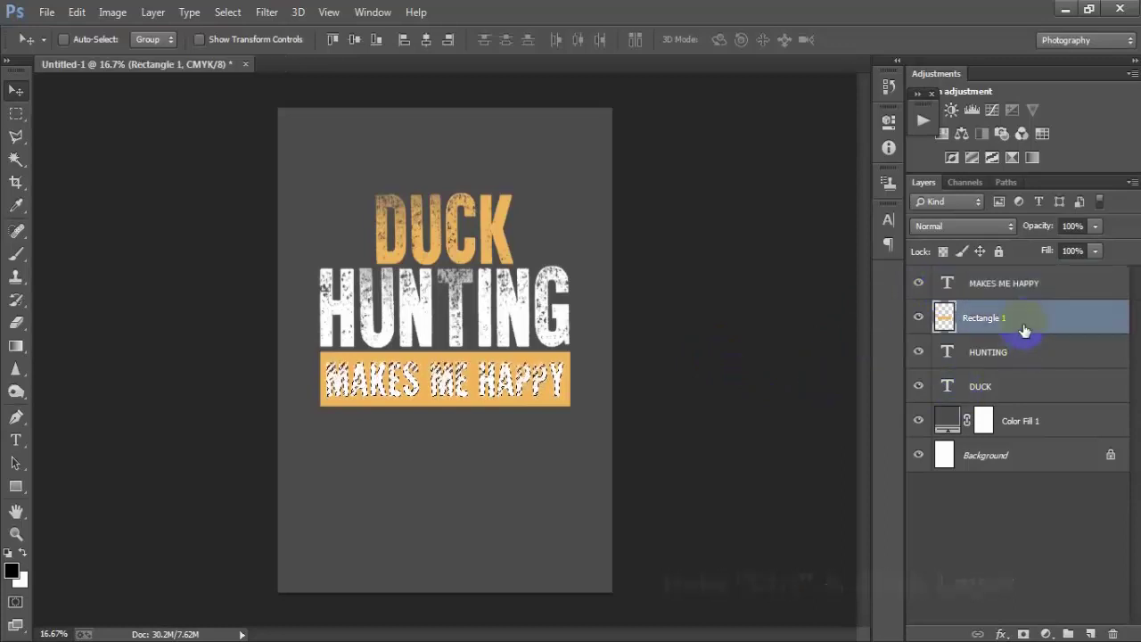
pyautogui.click(919, 317)
pyautogui.click(918, 317)
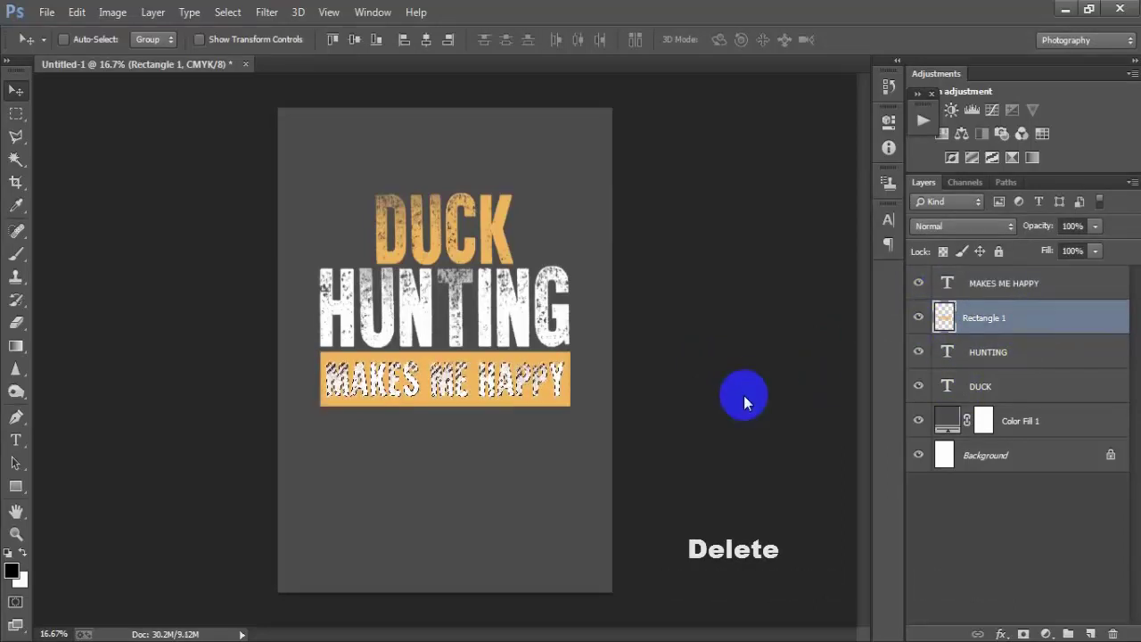
pyautogui.hotkey('ctrl', 'd')
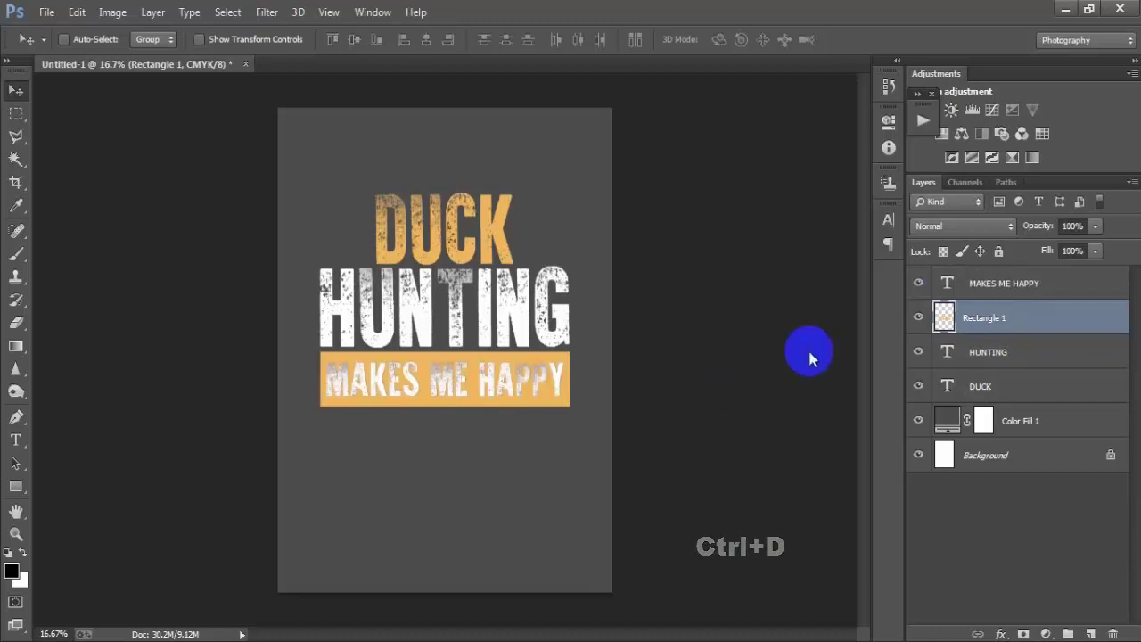
# Step: Delete the MAKES ME HAPPY text layer, leaving only the cut-out lettering in the rectangle
pyautogui.click(994, 283)
pyautogui.click(920, 284)
pyautogui.click(919, 284)
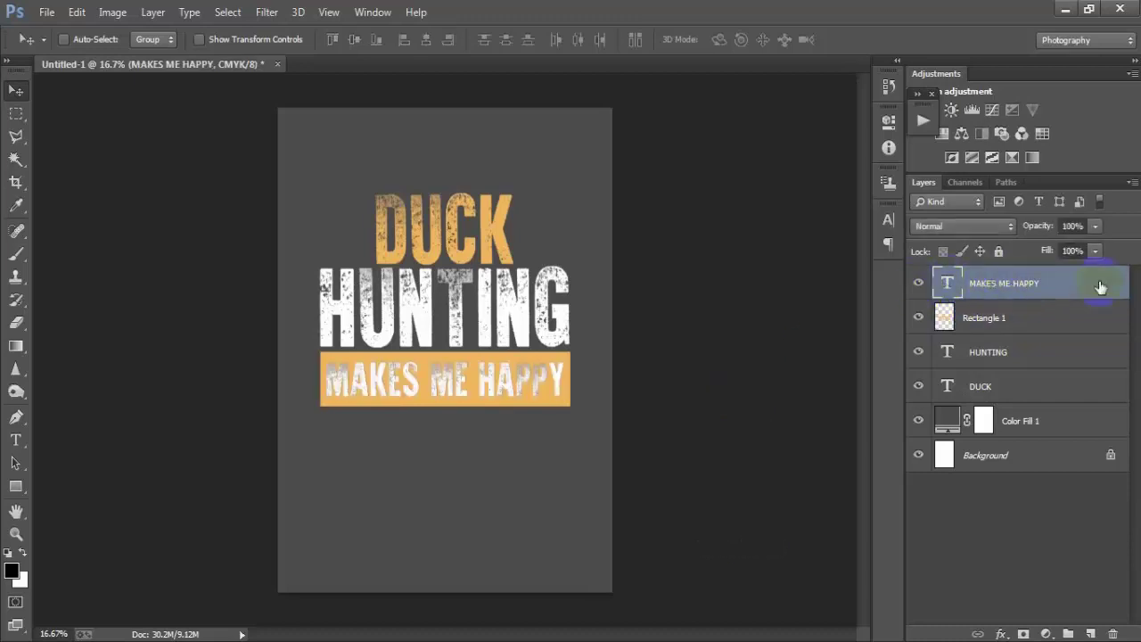
pyautogui.press('Delete')
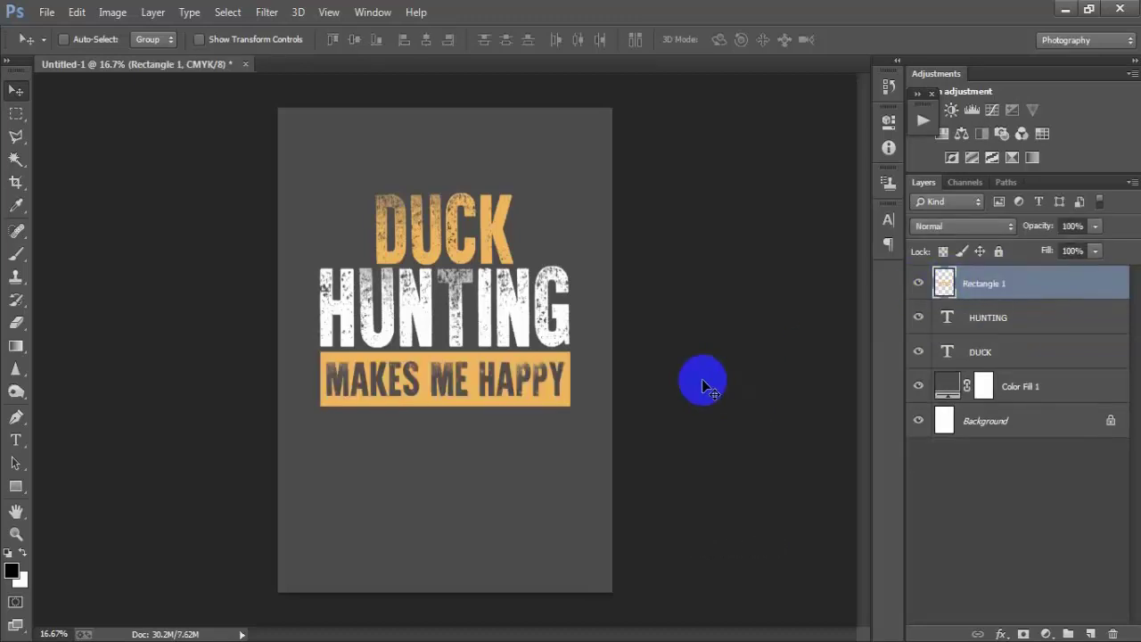
# Step: Add white text YOU NOT SO MUCH in War is Over at 60 pt on a new layer and place it just beneath the rectangle
pyautogui.click(1089, 633)
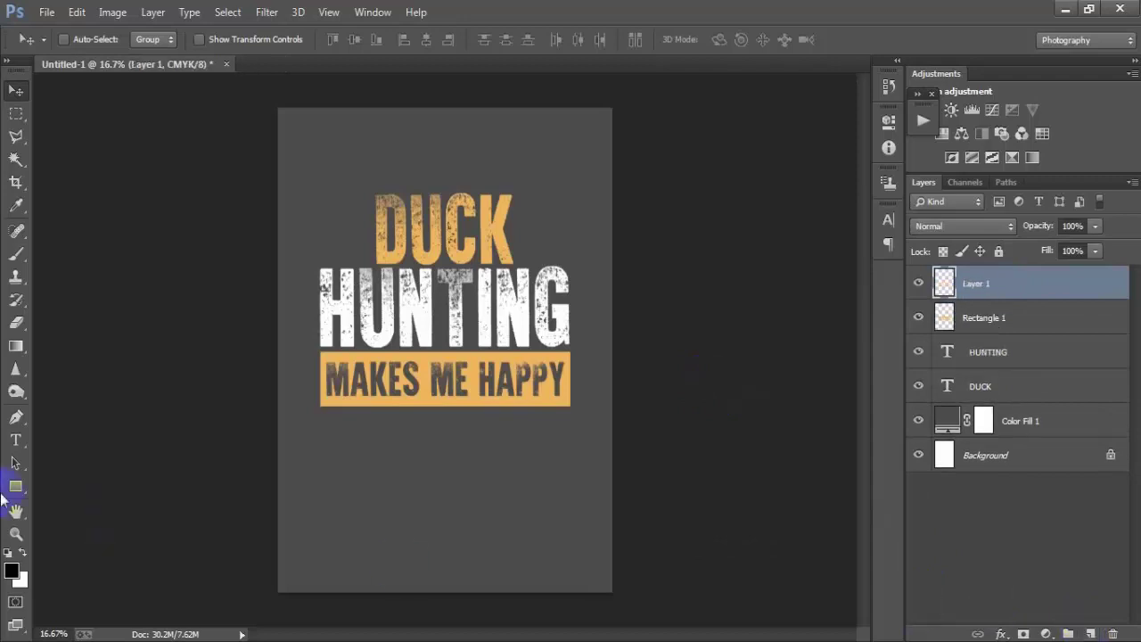
pyautogui.click(18, 439)
pyautogui.click(351, 489)
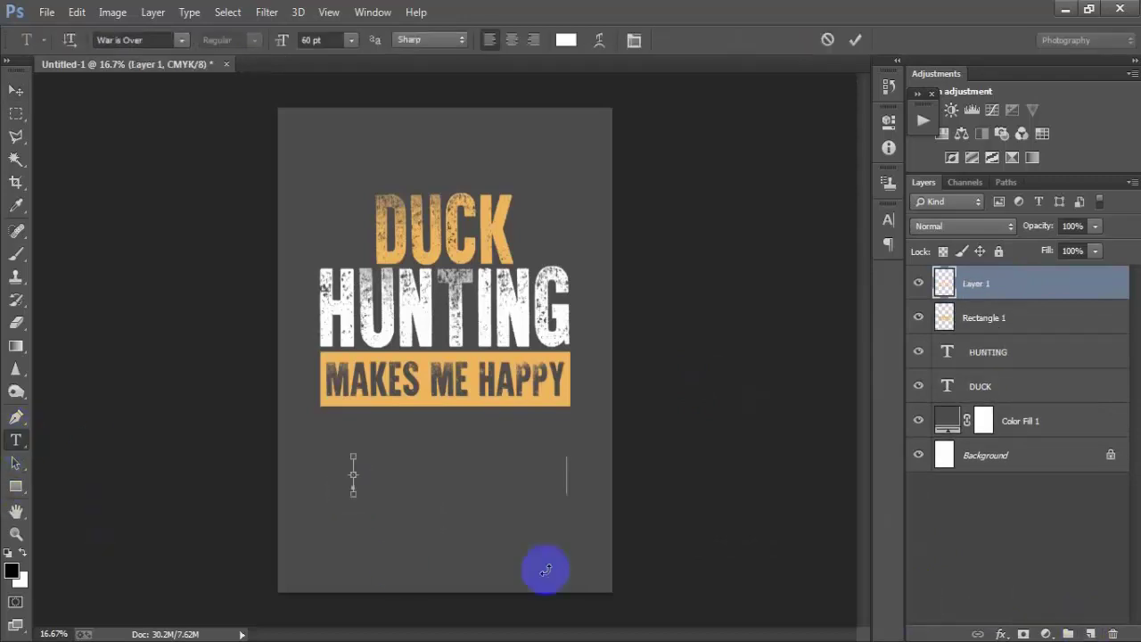
pyautogui.write('YOU NOT SO MUCH')
pyautogui.click(16, 90)
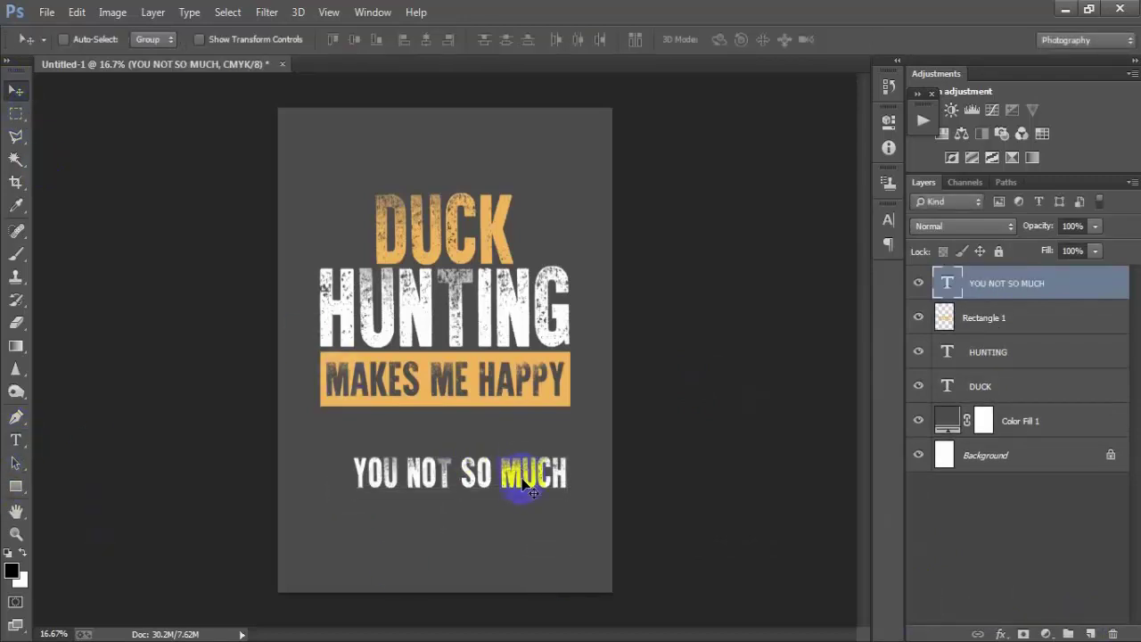
pyautogui.moveTo(512, 479); pyautogui.dragTo(495, 440)
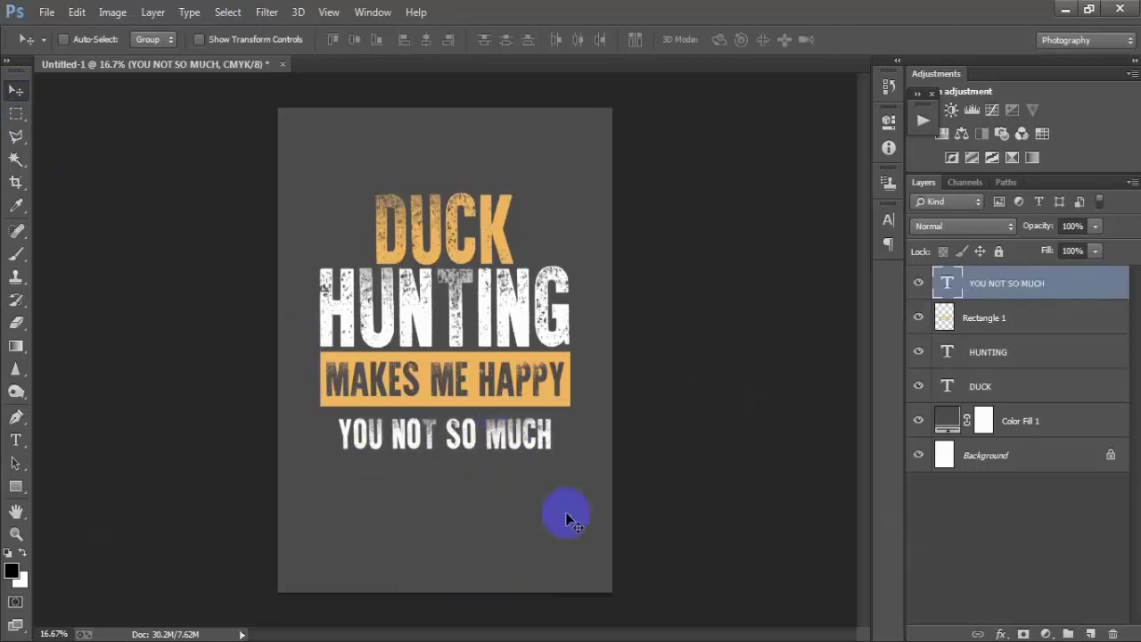
# Step: Enlarge YOU NOT SO MUCH proportionally to about the rectangle's width and nudge it up close beneath the rectangle
pyautogui.hotkey('ctrl', 't')
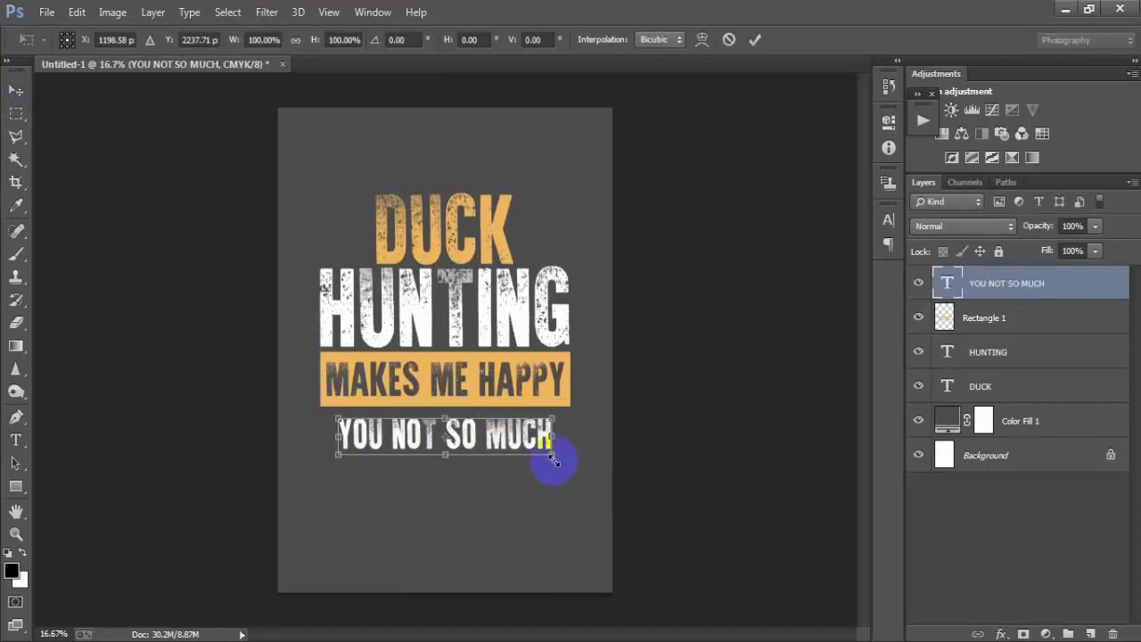
pyautogui.moveTo(554, 456); pyautogui.dragTo(572, 460)
pyautogui.click(754, 41)
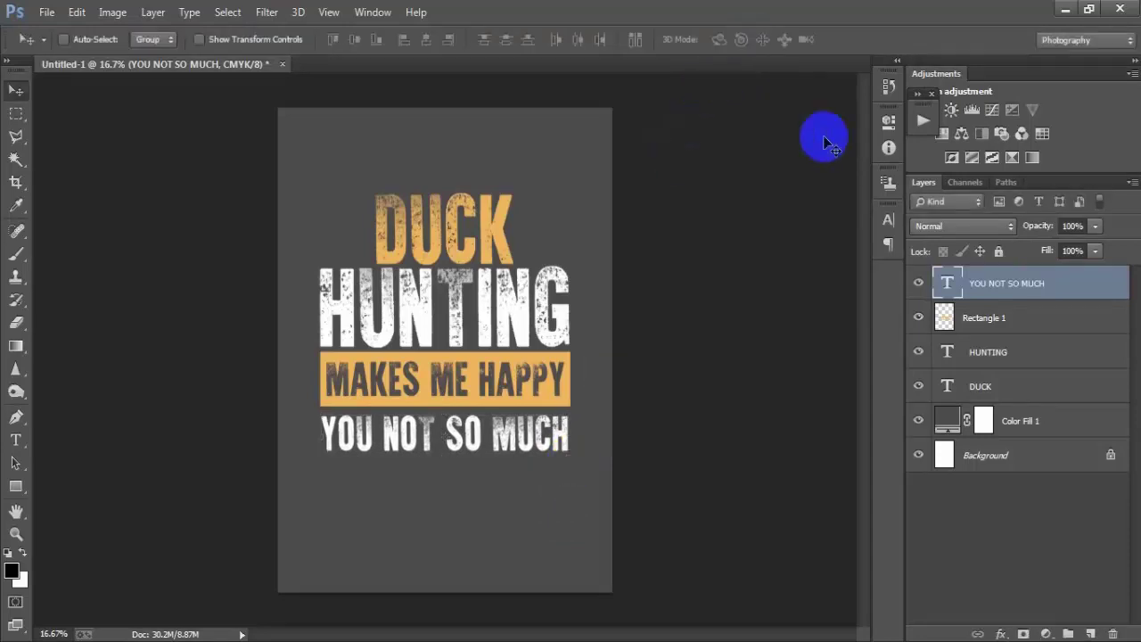
pyautogui.hotkey('shift', 'Up')
pyautogui.hotkey('shift', 'Up')
pyautogui.hotkey('shift', 'Up')
pyautogui.hotkey('shift', 'Up')
pyautogui.hotkey('shift', 'Up')
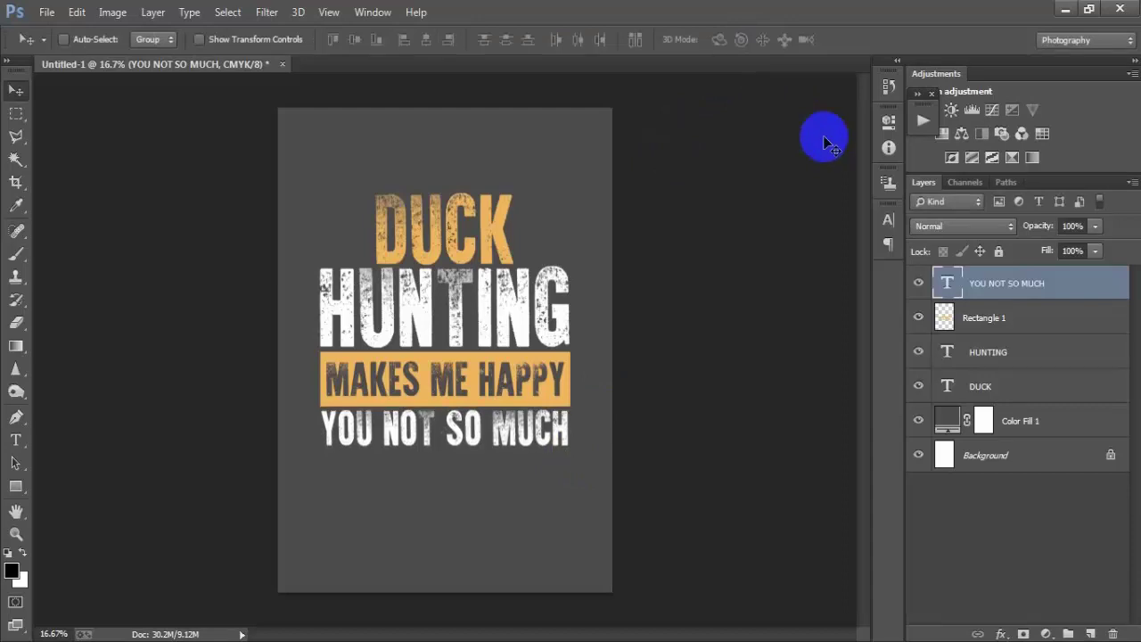
# Step: Centre the YOU NOT SO MUCH text horizontally on the background
pyautogui.keyDown('ctrl'); pyautogui.click(1029, 458); pyautogui.keyUp('ctrl')
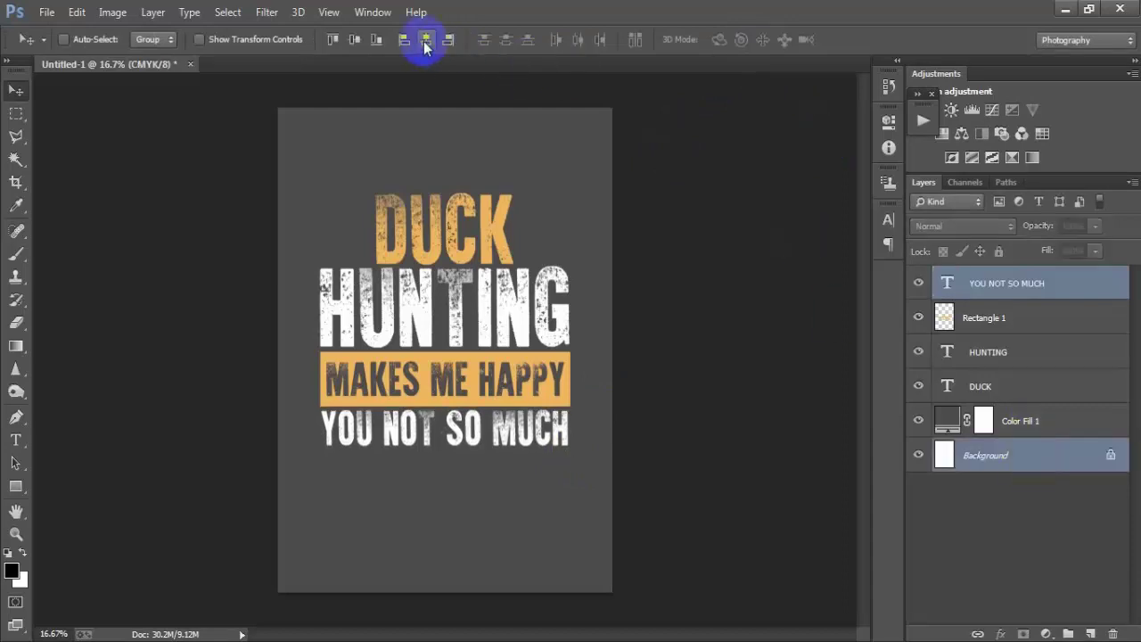
pyautogui.click(425, 42)
pyautogui.click(1045, 285)
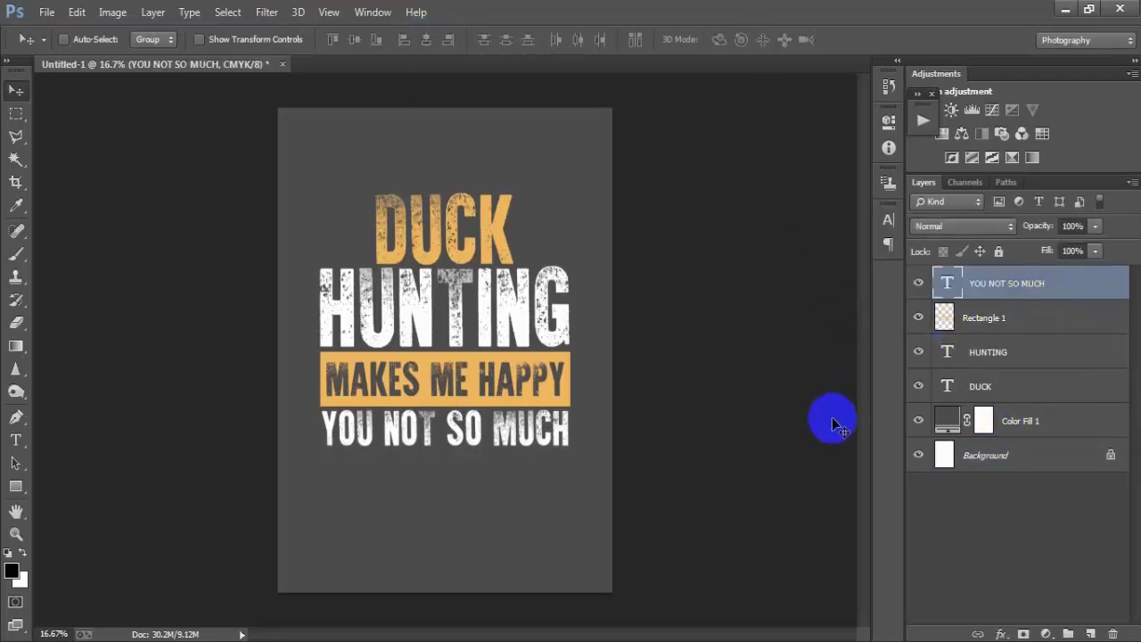
# Step: Open the crosshair artwork 14.eps, rasterized in CMYK with constrained proportions
pyautogui.click(47, 12)
pyautogui.click(60, 48)
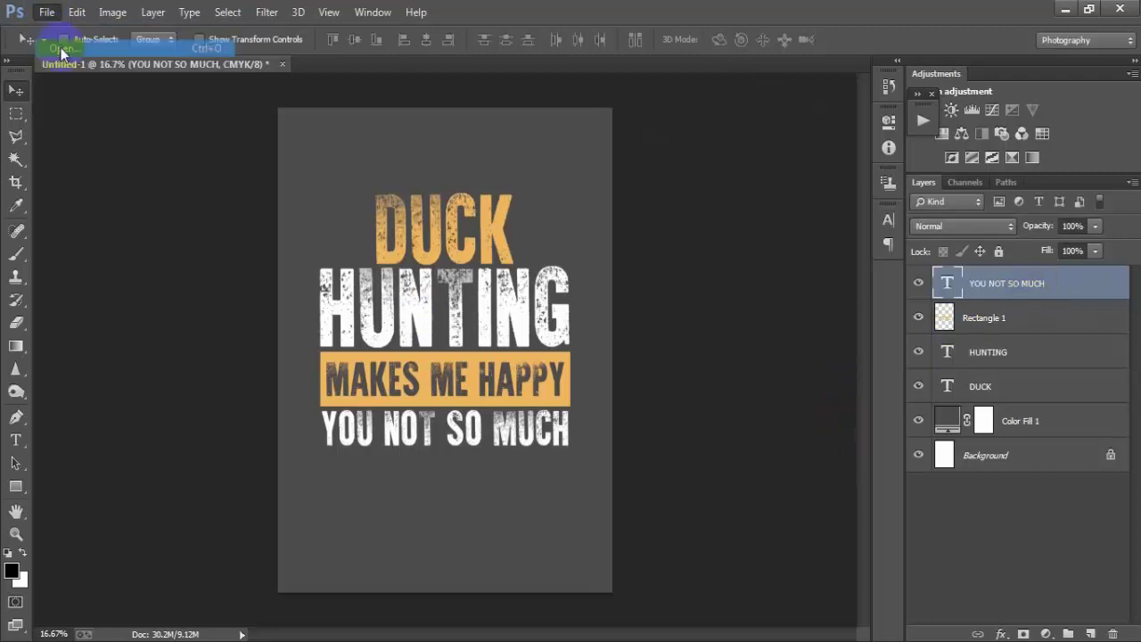
pyautogui.click(695, 143)
pyautogui.click(900, 495)
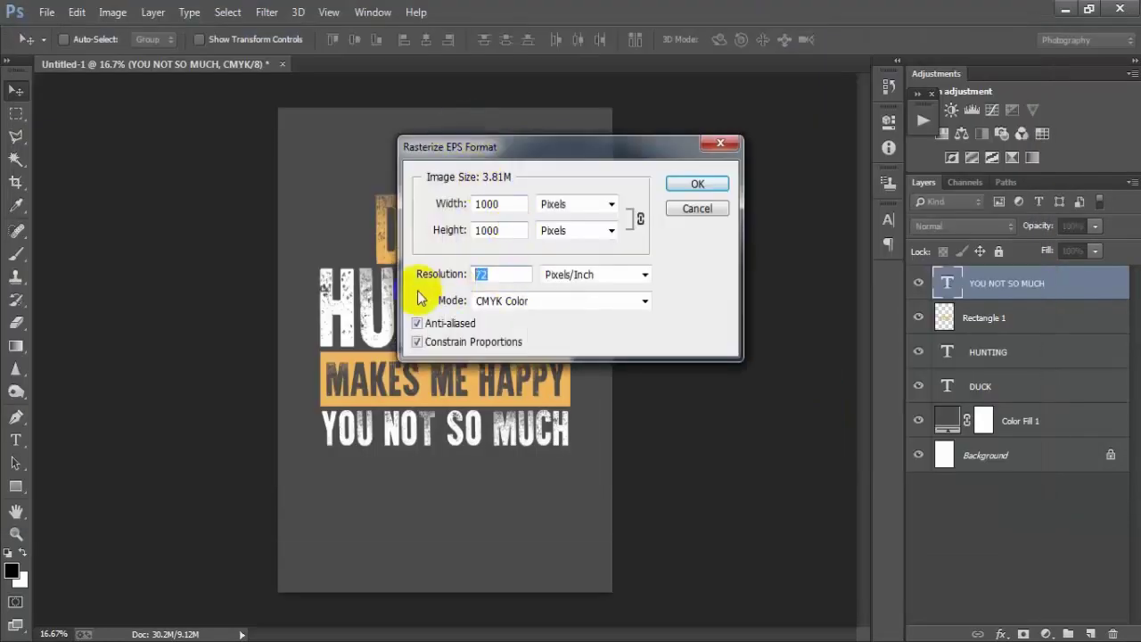
pyautogui.press('Return')
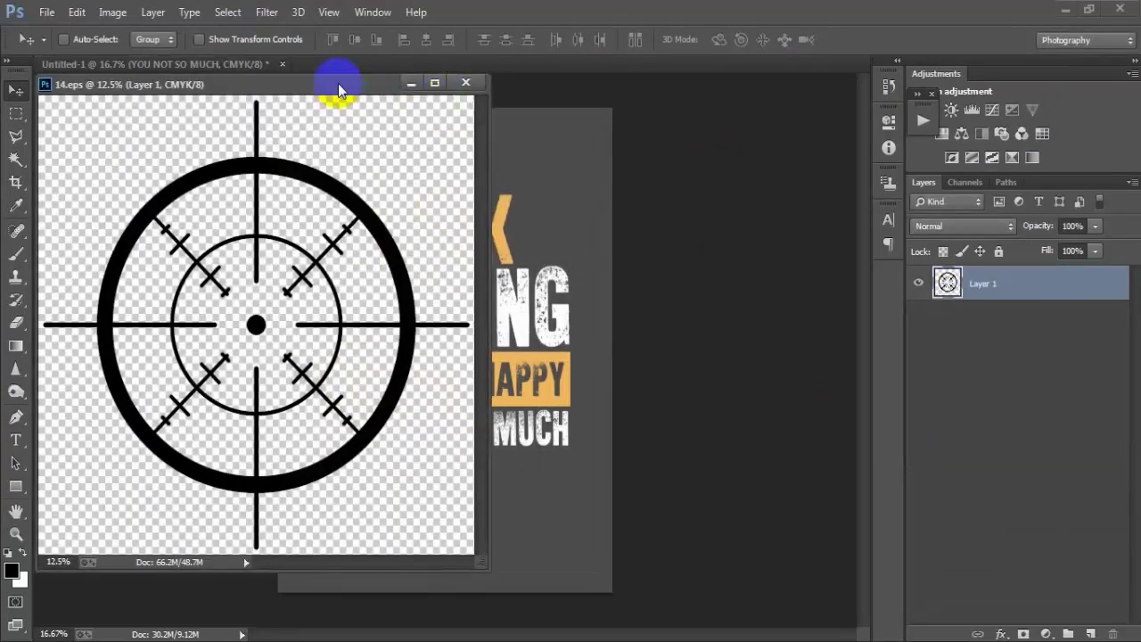
# Step: Copy the crosshair from 14.eps into the poster document and close 14.eps without saving
pyautogui.moveTo(338, 83); pyautogui.dragTo(502, 89)
pyautogui.moveTo(458, 256); pyautogui.dragTo(396, 297)
pyautogui.click(410, 64)
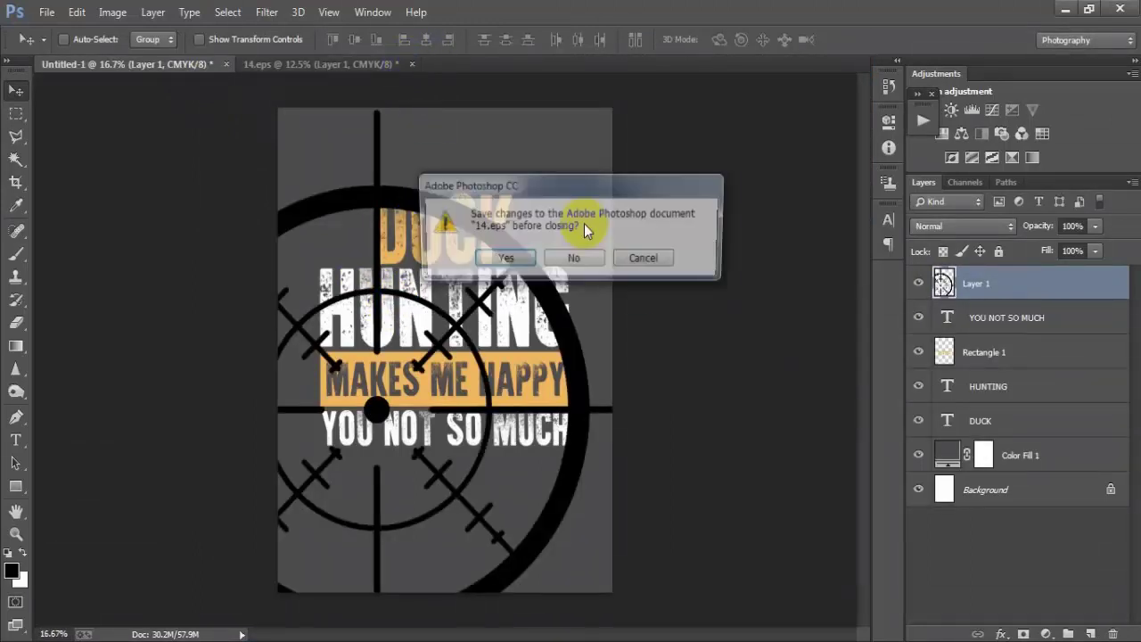
pyautogui.click(594, 258)
# Step: Shrink the crosshair proportionally to about 22.65% and place it overlapping the top of DUCK, centred horizontally on the background
pyautogui.hotkey('ctrl', 't')
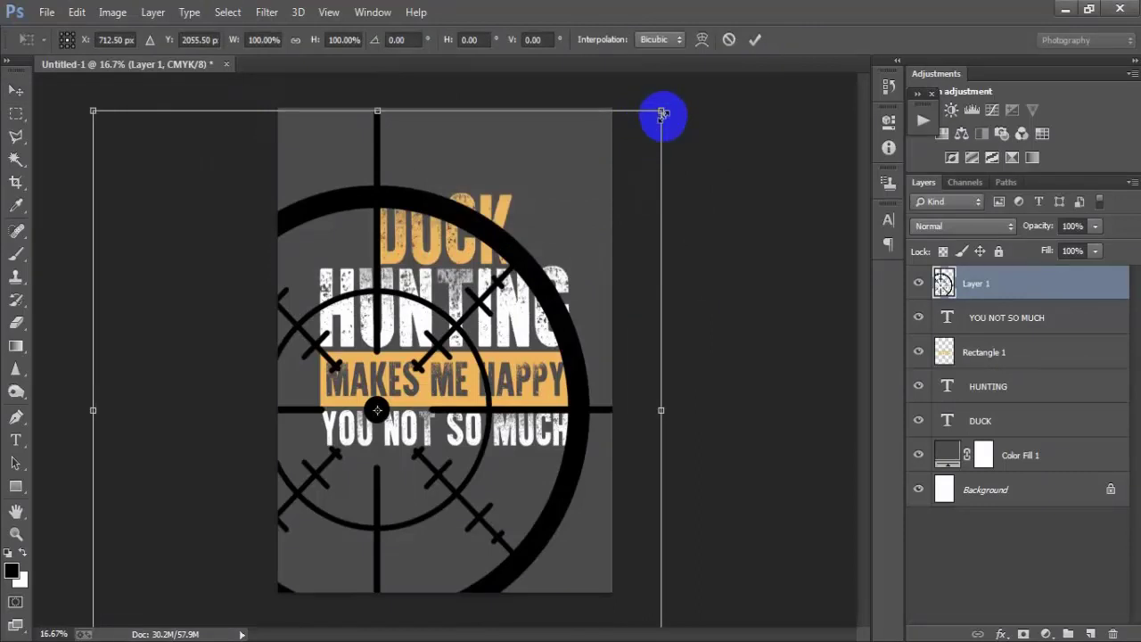
pyautogui.moveTo(661, 112); pyautogui.dragTo(440, 343)
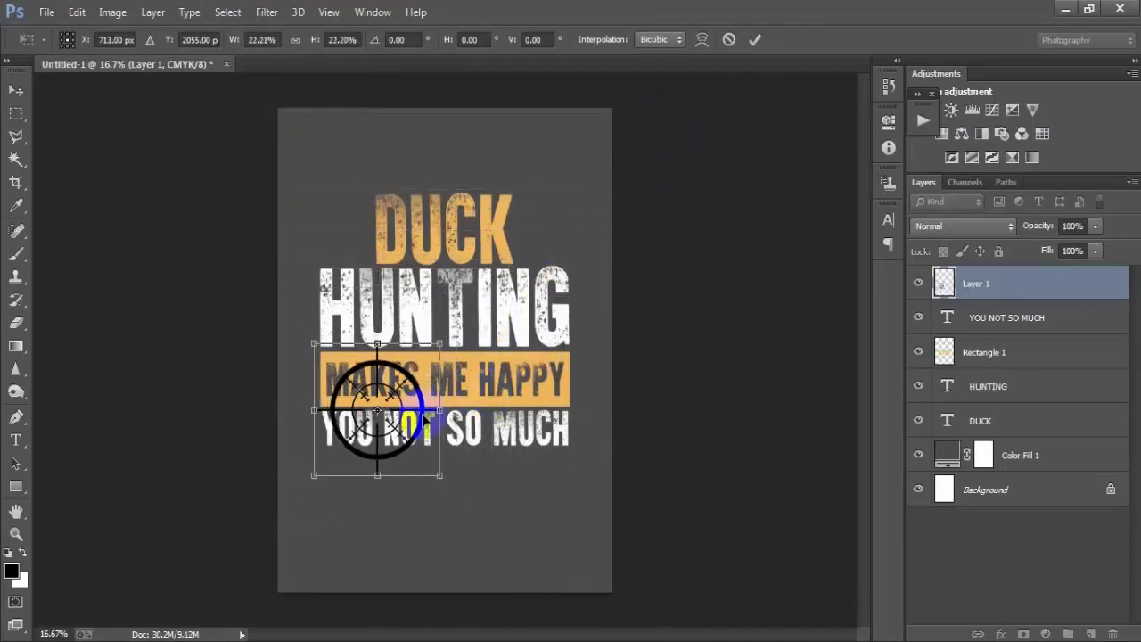
pyautogui.moveTo(427, 419); pyautogui.dragTo(475, 198)
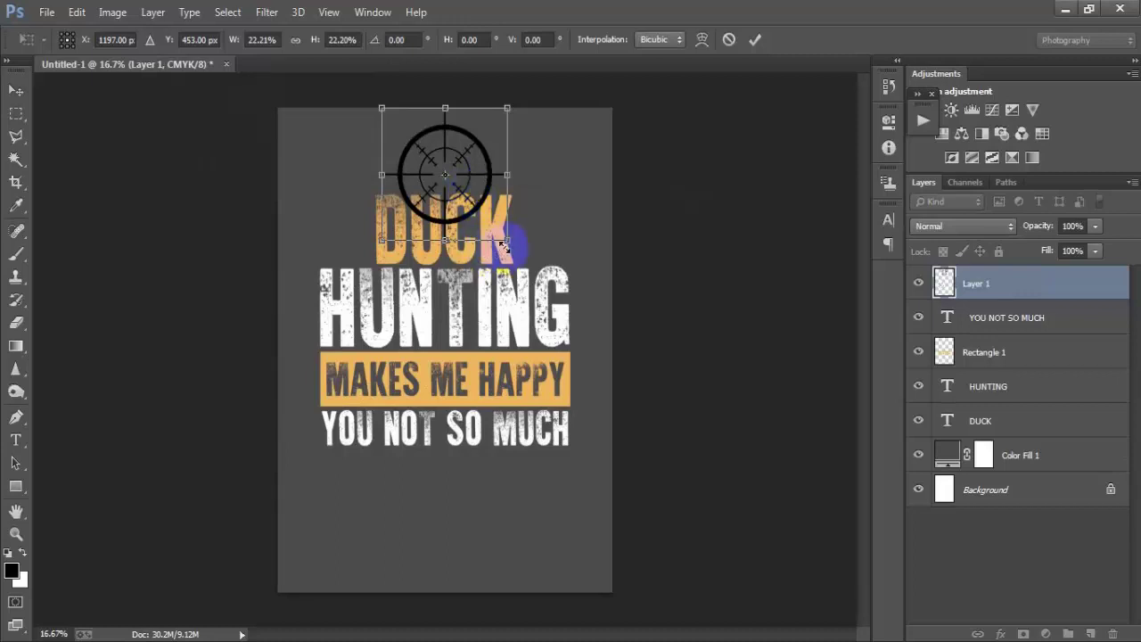
pyautogui.moveTo(503, 245); pyautogui.dragTo(510, 247)
pyautogui.click(755, 40)
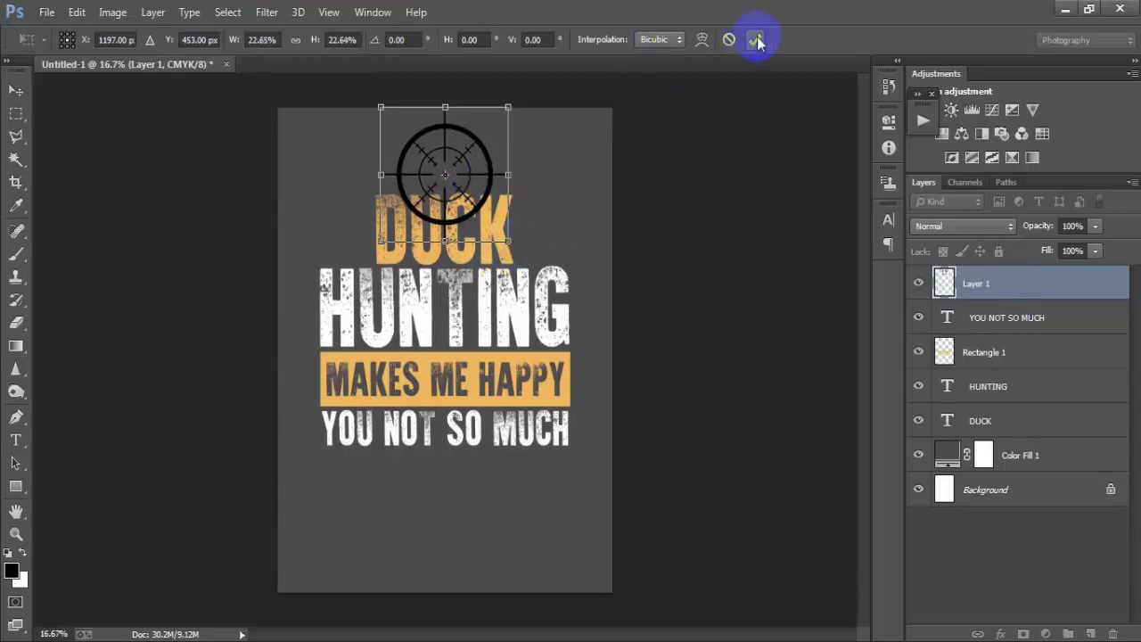
pyautogui.keyDown('ctrl'); pyautogui.click(1006, 491); pyautogui.keyUp('ctrl')
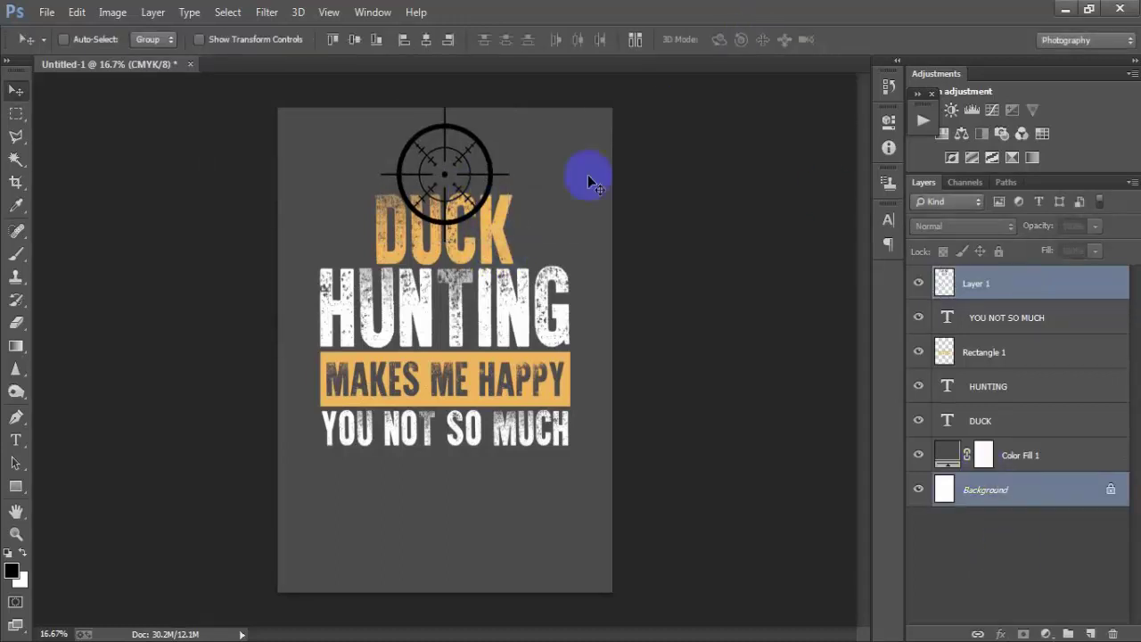
pyautogui.click(427, 52)
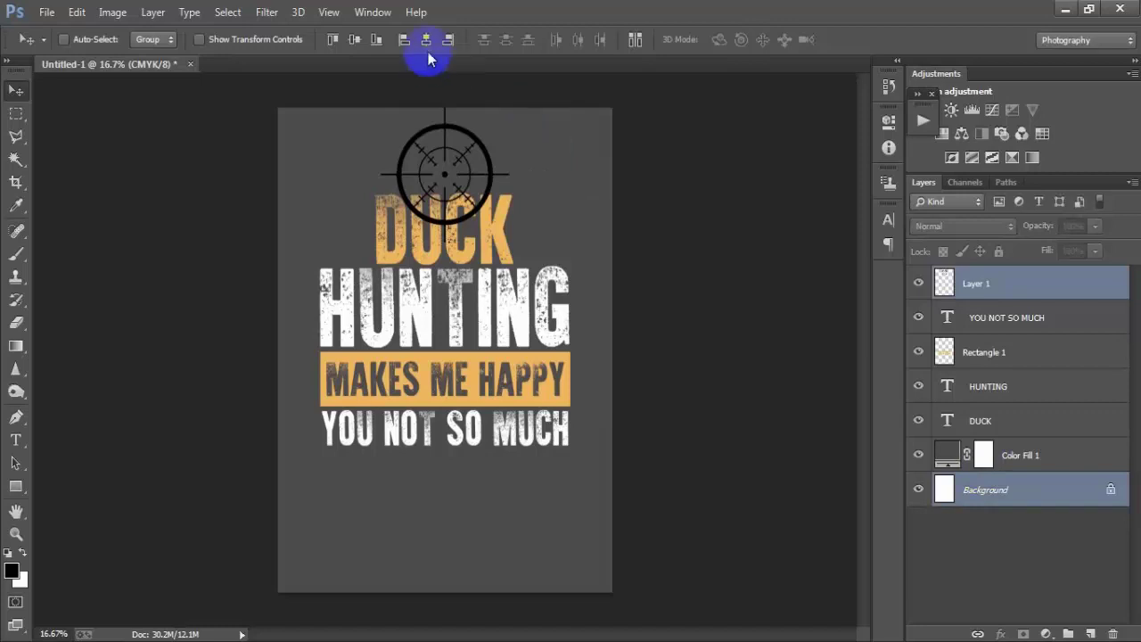
# Step: Move the crosshair, all three text layers and the rectangle down together until the artwork sits about mid-height on the poster
pyautogui.click(1038, 287)
pyautogui.keyDown('shift'); pyautogui.click(1015, 434); pyautogui.keyUp('shift')
pyautogui.hotkey('shift', 'Down')
pyautogui.hotkey('shift', 'Down')
pyautogui.hotkey('shift', 'Down')
pyautogui.hotkey('shift', 'Down')
pyautogui.hotkey('shift', 'Down')
pyautogui.hotkey('shift', 'Down')
pyautogui.hotkey('shift', 'Down')
pyautogui.hotkey('shift', 'Down')
pyautogui.hotkey('shift', 'Down')
pyautogui.hotkey('shift', 'Down')
pyautogui.hotkey('shift', 'Down')
pyautogui.hotkey('shift', 'Down')
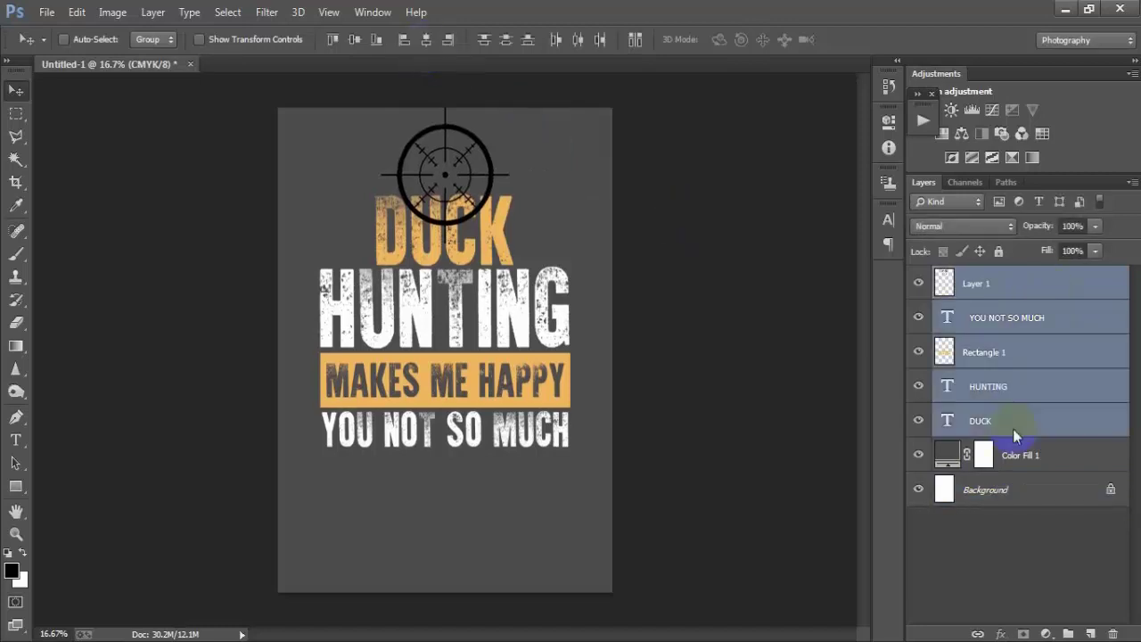
pyautogui.hotkey('shift', 'Down')
pyautogui.hotkey('shift', 'Down')
pyautogui.hotkey('shift', 'Down')
pyautogui.hotkey('shift', 'Down')
pyautogui.hotkey('shift', 'Down')
pyautogui.hotkey('shift', 'Down')
pyautogui.hotkey('shift', 'Down')
pyautogui.hotkey('shift', 'Down')
pyautogui.hotkey('shift', 'Down')
pyautogui.hotkey('shift', 'Down')
pyautogui.hotkey('shift', 'Down')
pyautogui.hotkey('shift', 'Down')
pyautogui.hotkey('shift', 'Down')
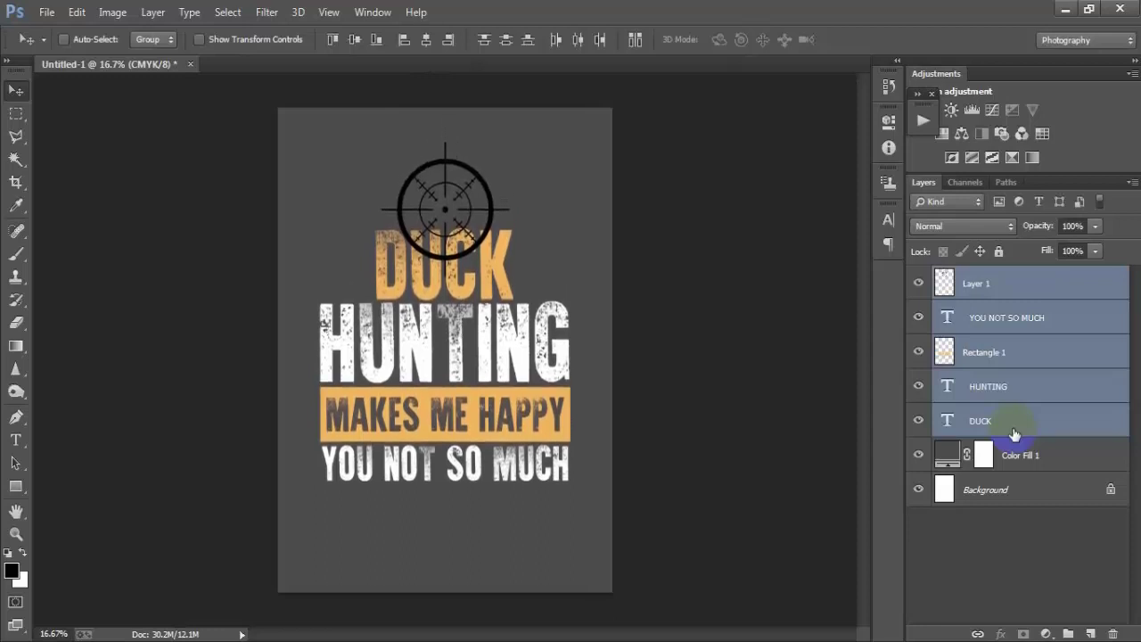
# Step: Nudge only the crosshair layer up slightly so it overlaps less of the DUCK lettering
pyautogui.click(995, 285)
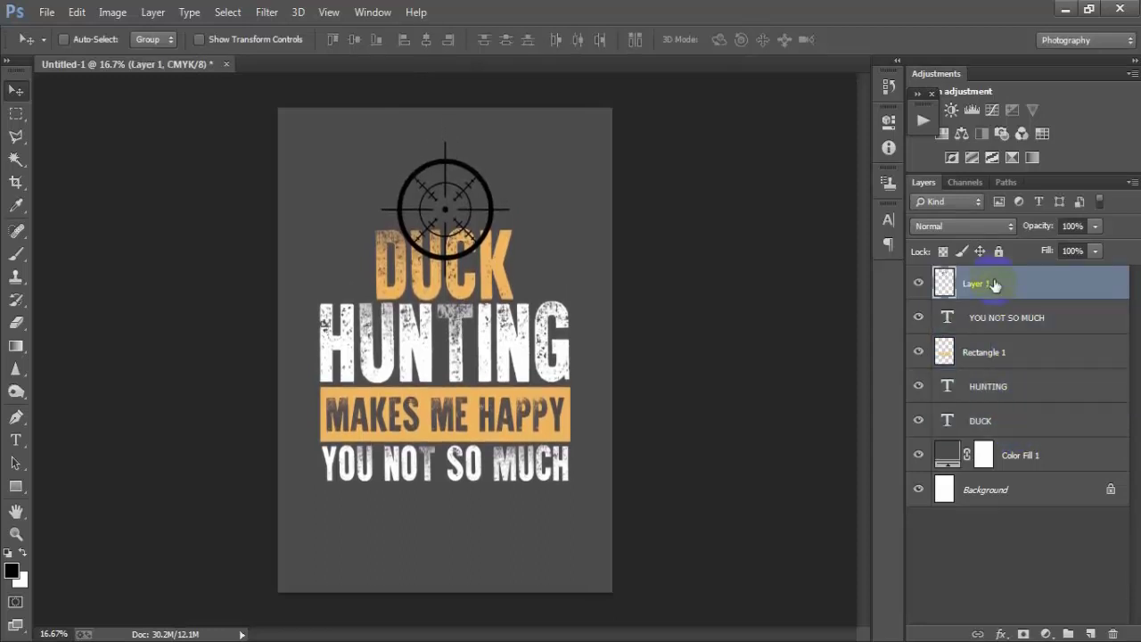
pyautogui.hotkey('shift', 'Up')
pyautogui.hotkey('shift', 'Up')
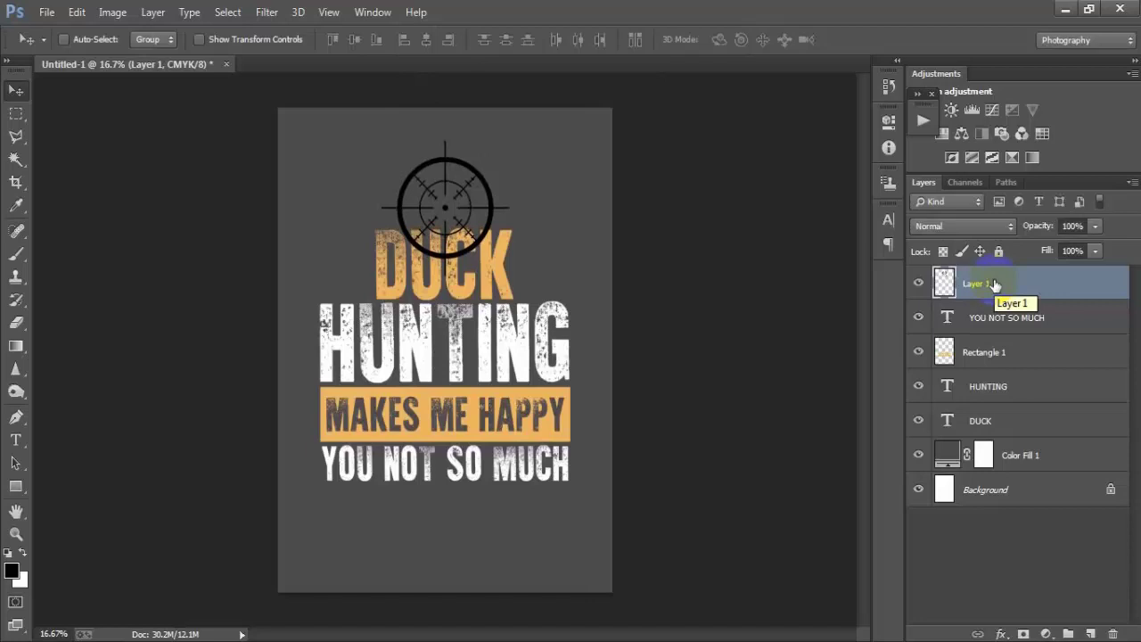
pyautogui.hotkey('shift', 'Up')
pyautogui.hotkey('shift', 'Up')
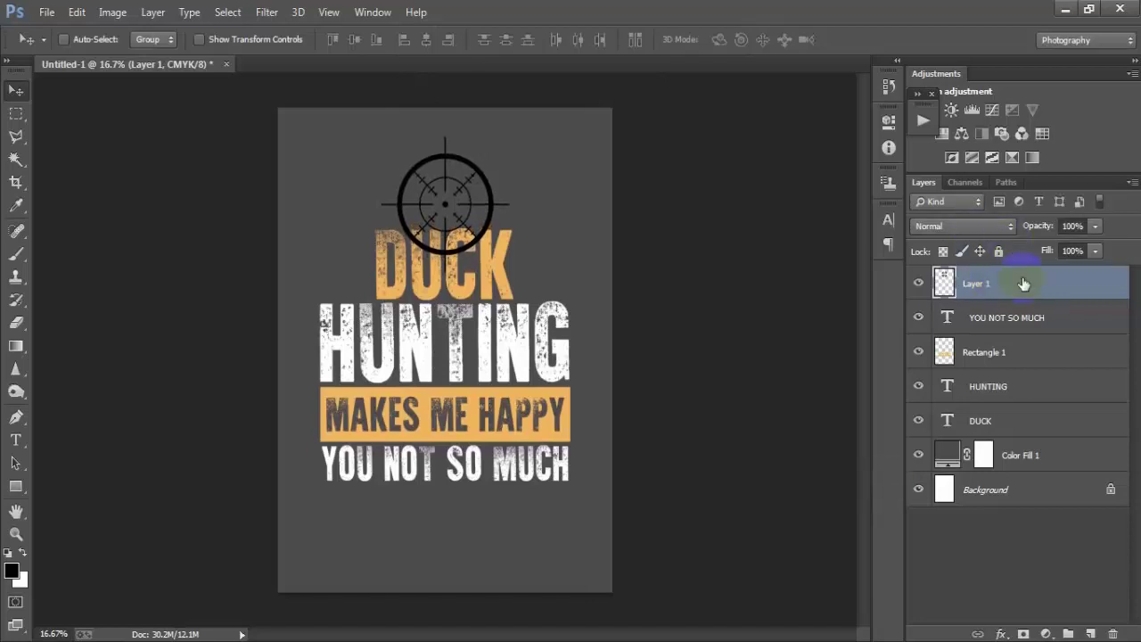
# Step: Add a Color Overlay effect to the crosshair layer
pyautogui.click(919, 284)
pyautogui.click(919, 284)
pyautogui.doubleClick(1099, 290)
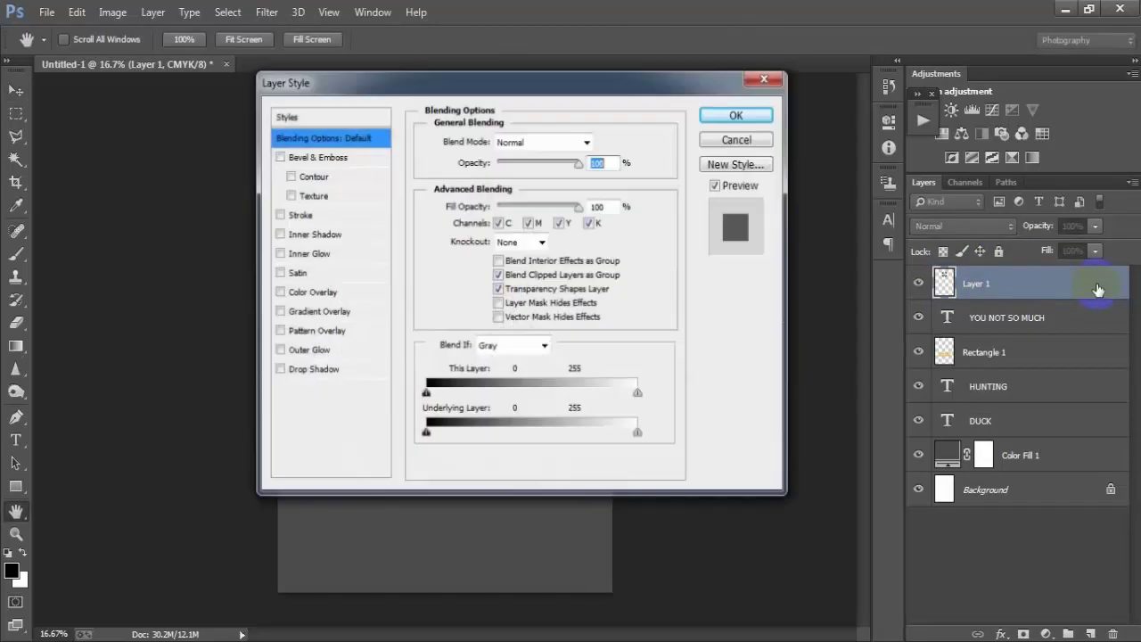
pyautogui.moveTo(448, 83); pyautogui.dragTo(745, 93)
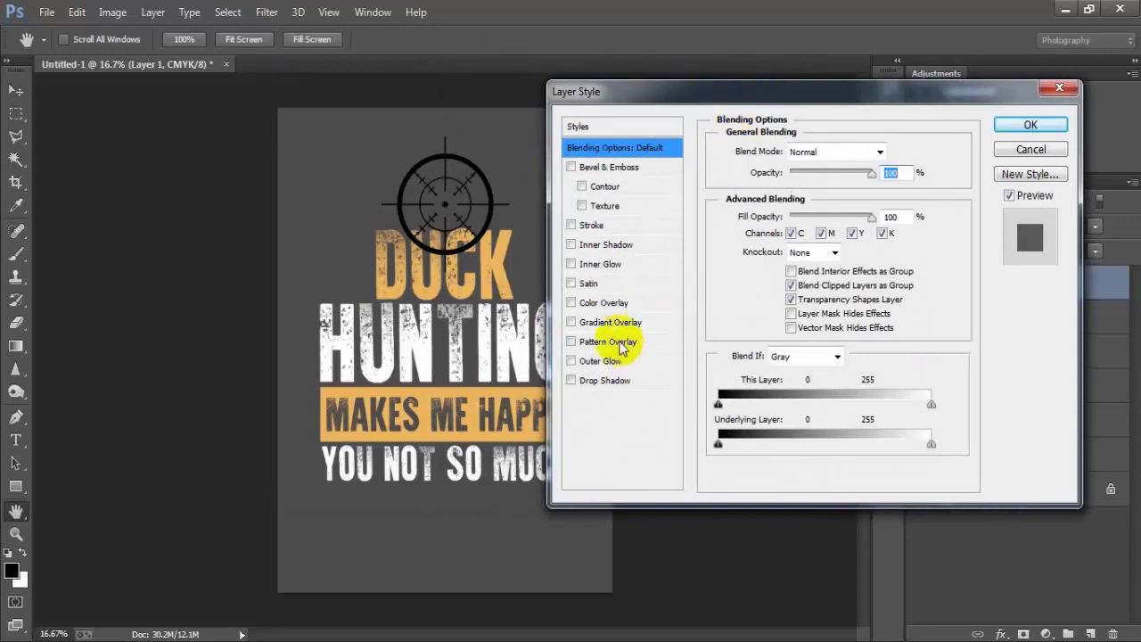
pyautogui.click(615, 304)
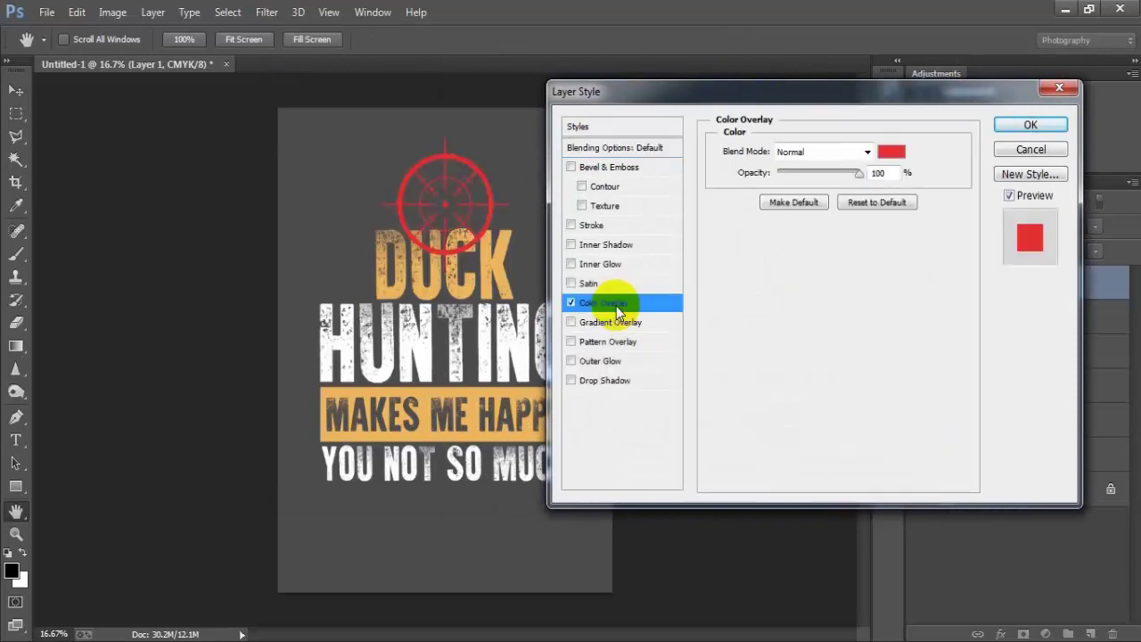
# Step: Set the crosshair's overlay colour to orange F1B75C and apply the layer style
pyautogui.click(892, 152)
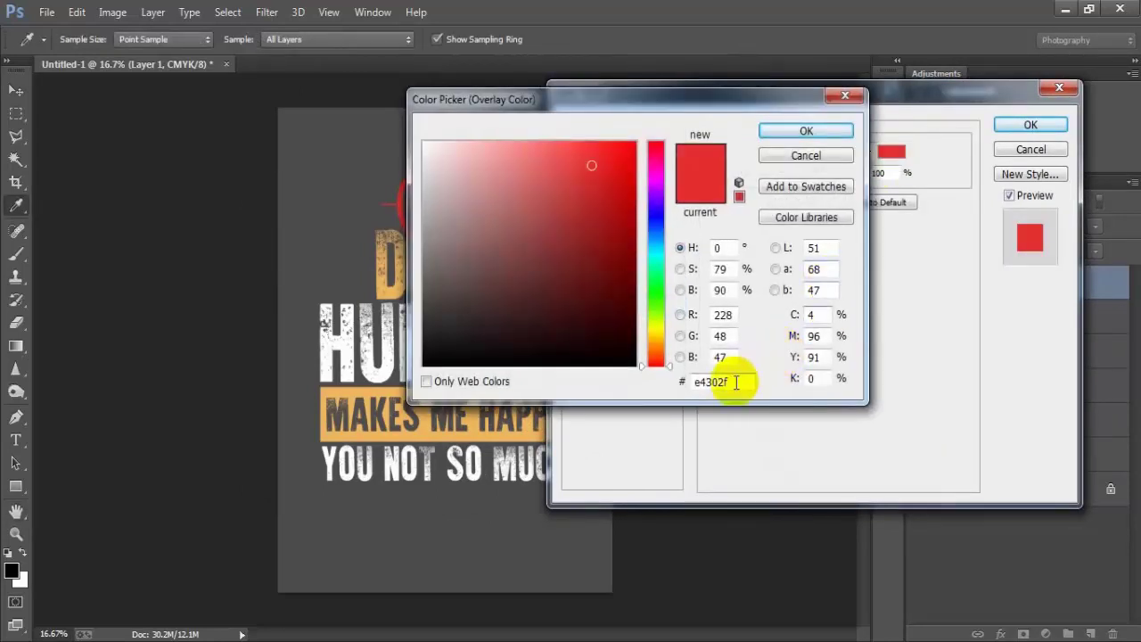
pyautogui.doubleClick(737, 382)
pyautogui.click(424, 435)
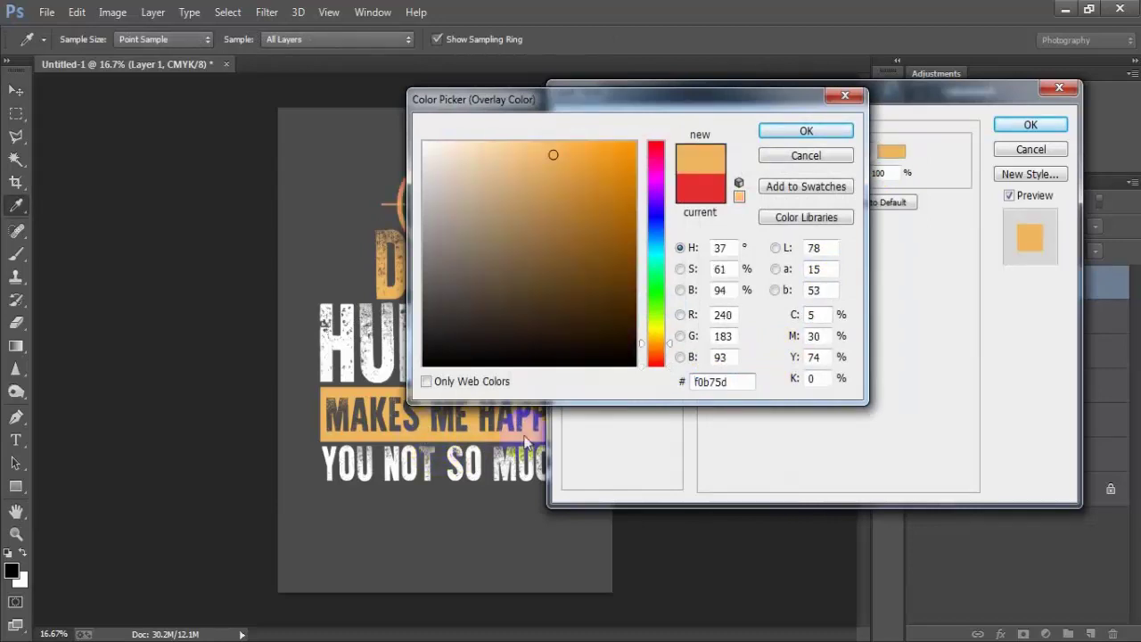
pyautogui.doubleClick(742, 383)
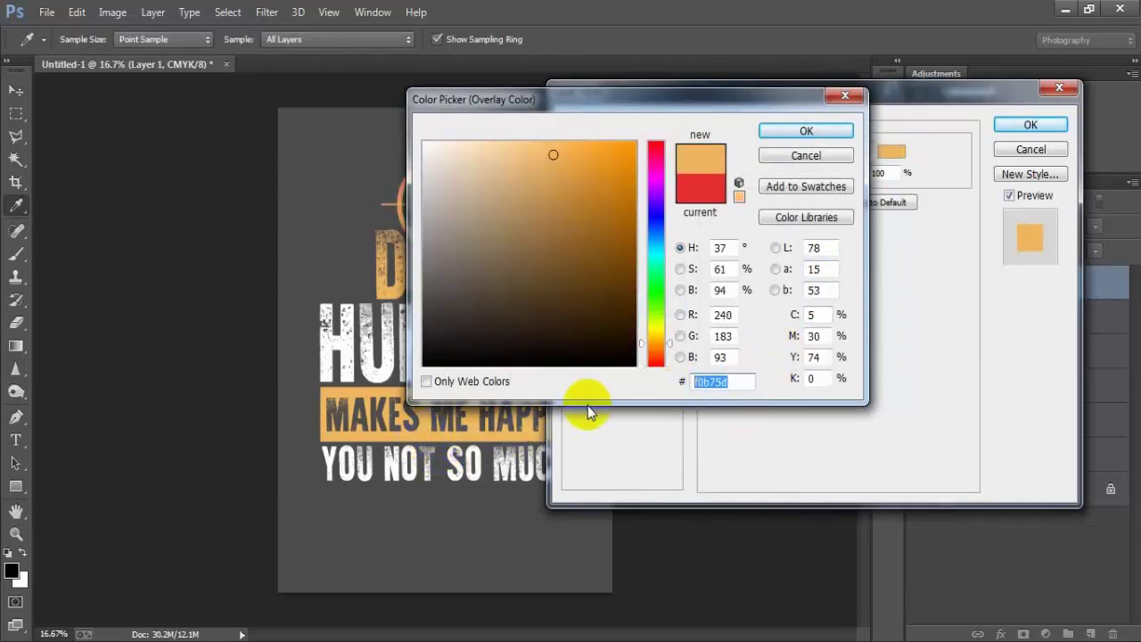
pyautogui.write('F1B7')
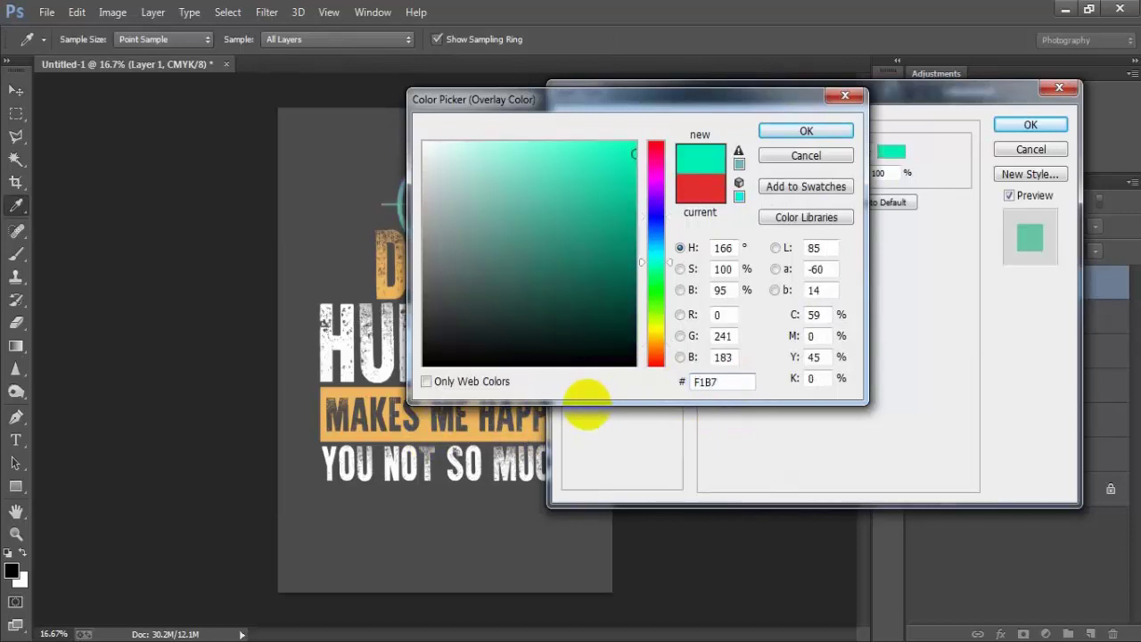
pyautogui.write('5C')
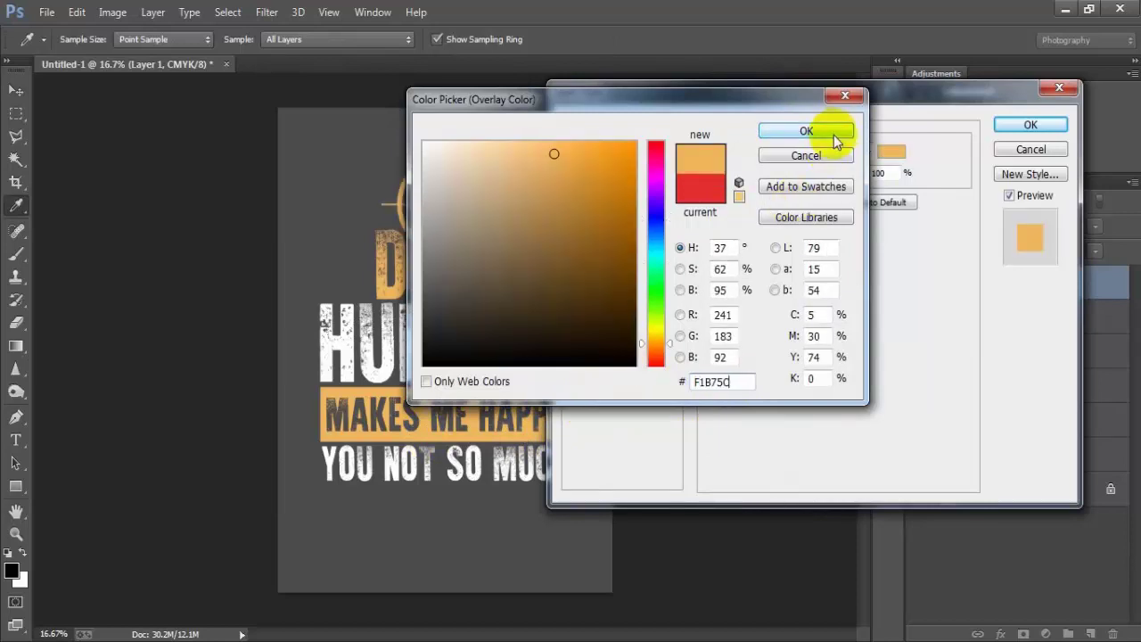
pyautogui.click(837, 141)
pyautogui.click(1030, 125)
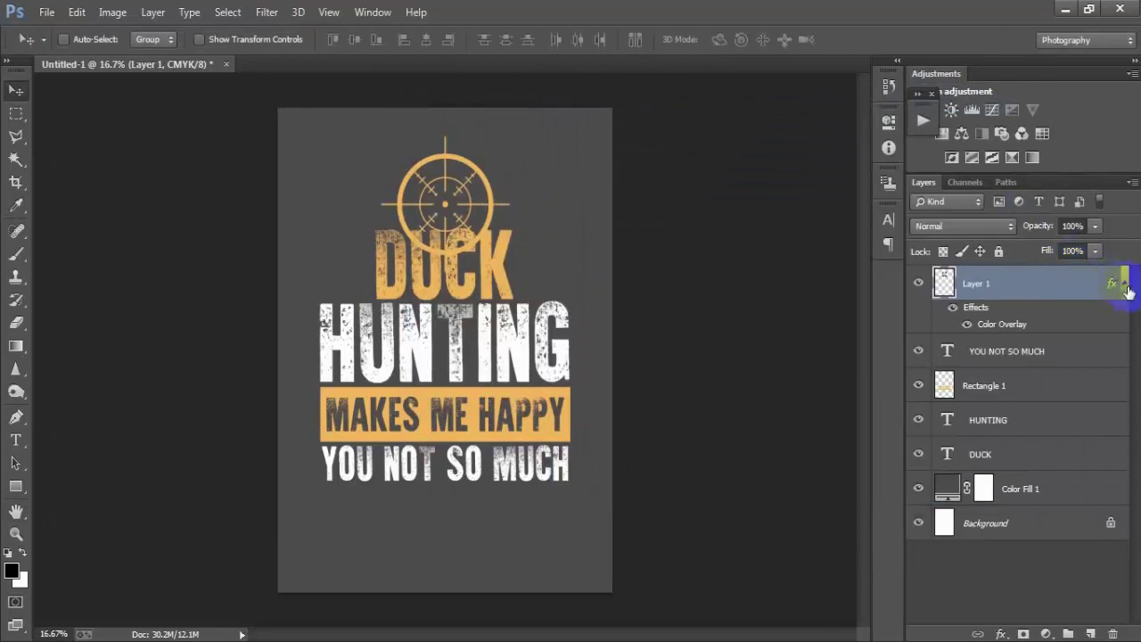
# Step: Collapse the crosshair layer's effects list and move the layer directly beneath the DUCK text layer in the stacking order
pyautogui.click(1125, 285)
pyautogui.moveTo(1052, 292); pyautogui.dragTo(1025, 441)
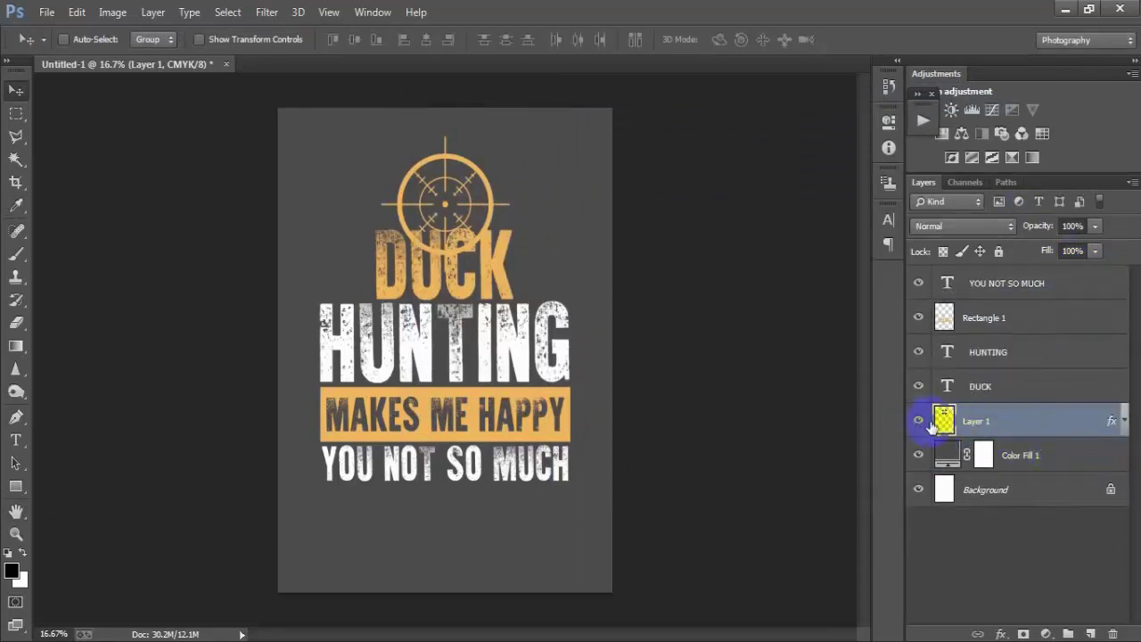
pyautogui.click(918, 388)
pyautogui.click(918, 388)
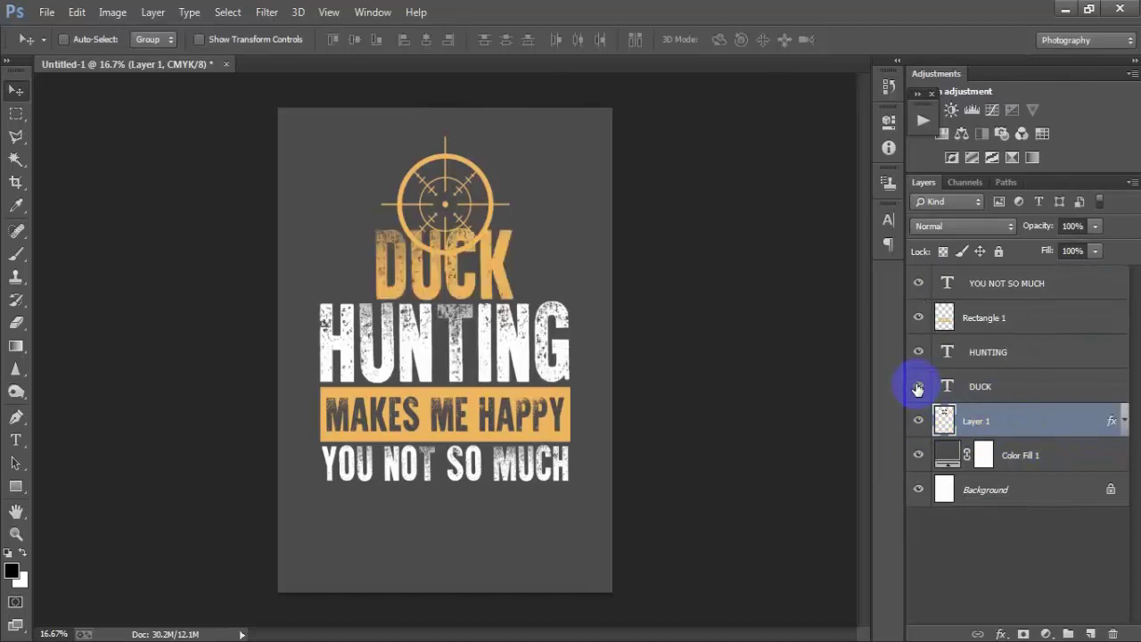
pyautogui.click(1025, 428)
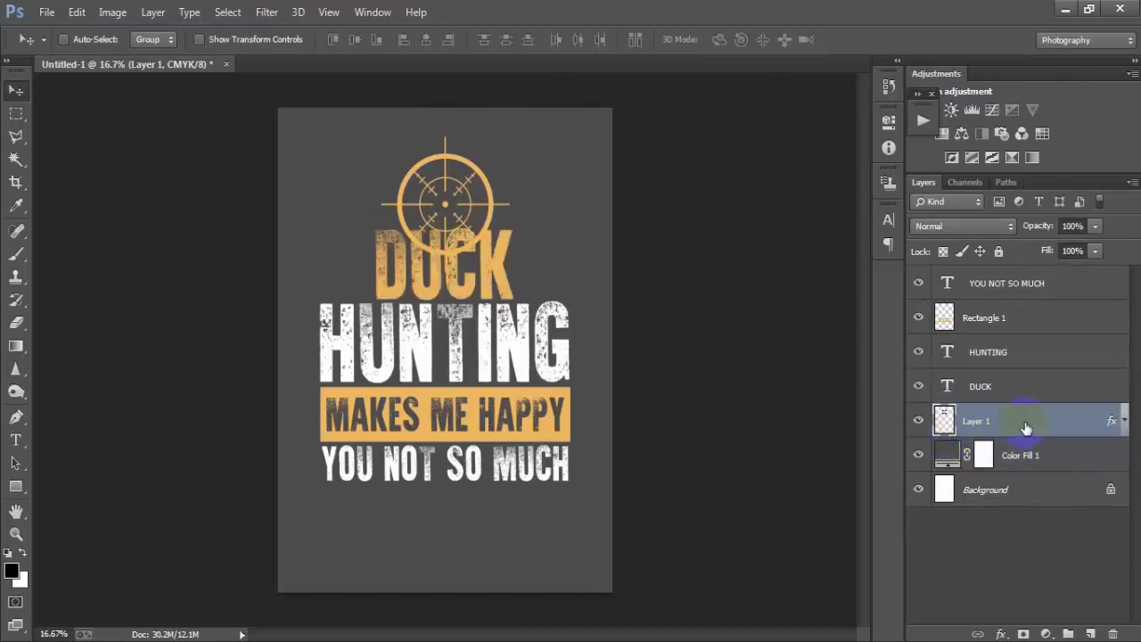
pyautogui.click(1014, 386)
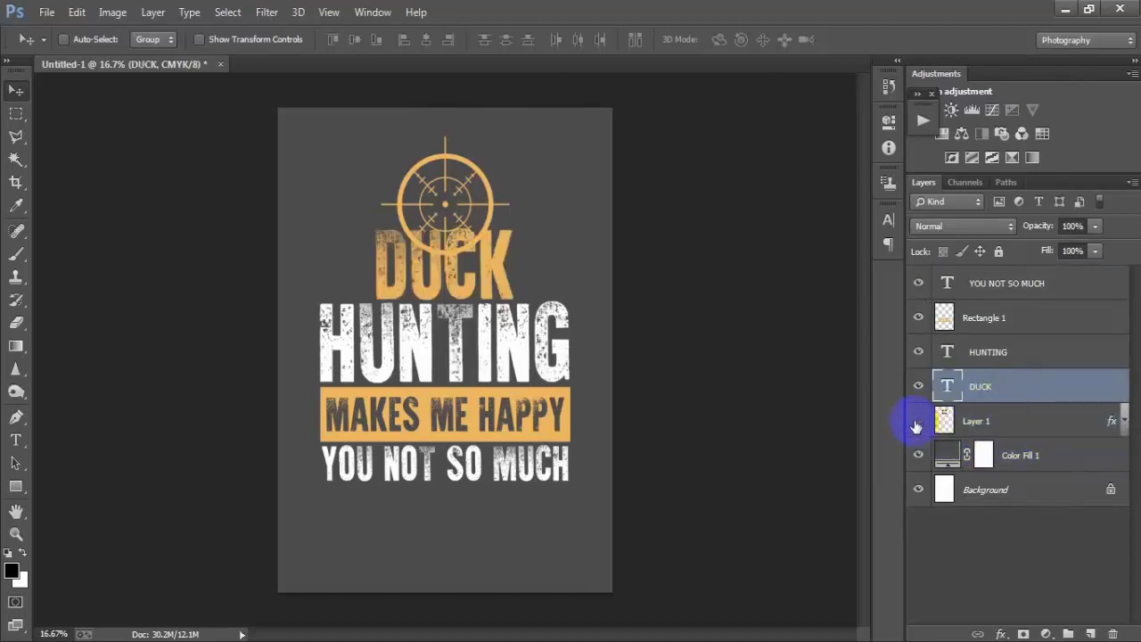
pyautogui.click(918, 423)
pyautogui.click(918, 423)
pyautogui.click(918, 423)
pyautogui.click(917, 422)
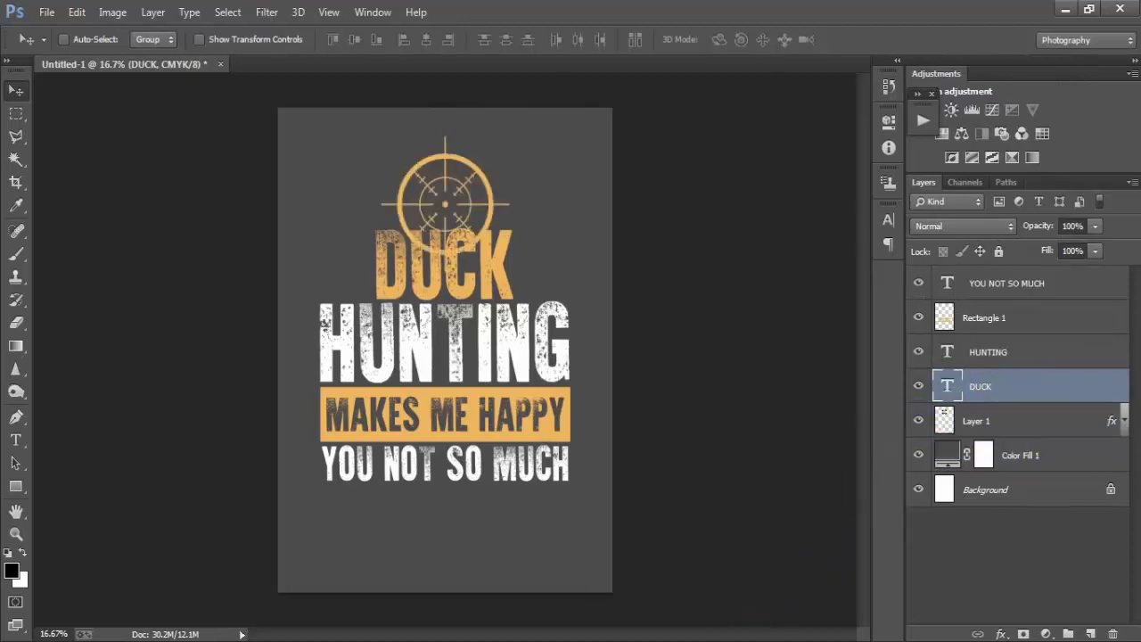
# Step: Align the DUCK text and the crosshair layer to each other on their horizontal centres
pyautogui.click(1002, 423)
pyautogui.keyDown('shift'); pyautogui.click(1013, 393); pyautogui.keyUp('shift')
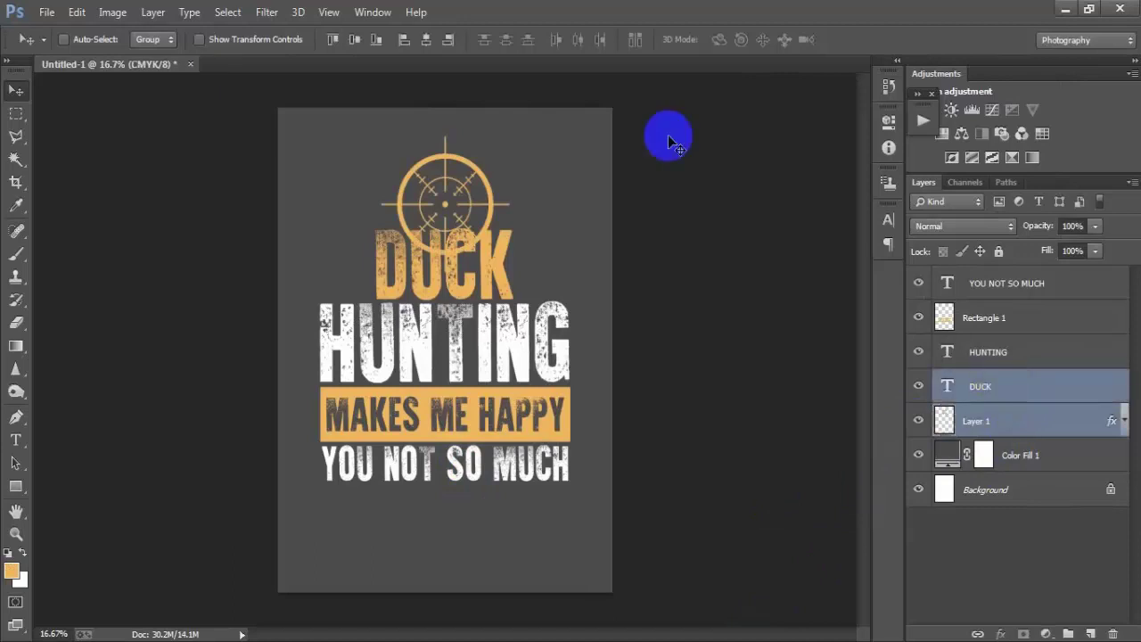
pyautogui.click(426, 40)
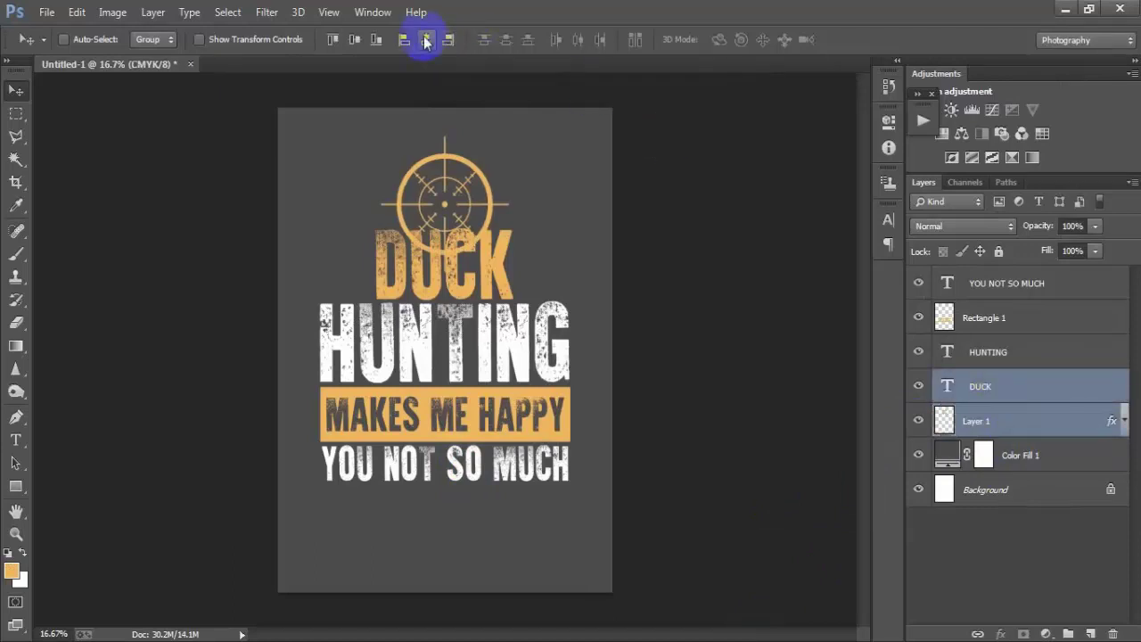
# Step: Load the DUCK text layer's outline as a selection and expand it by 20 pixels
pyautogui.click(1006, 398)
pyautogui.click(919, 386)
pyautogui.click(918, 386)
pyautogui.click(919, 386)
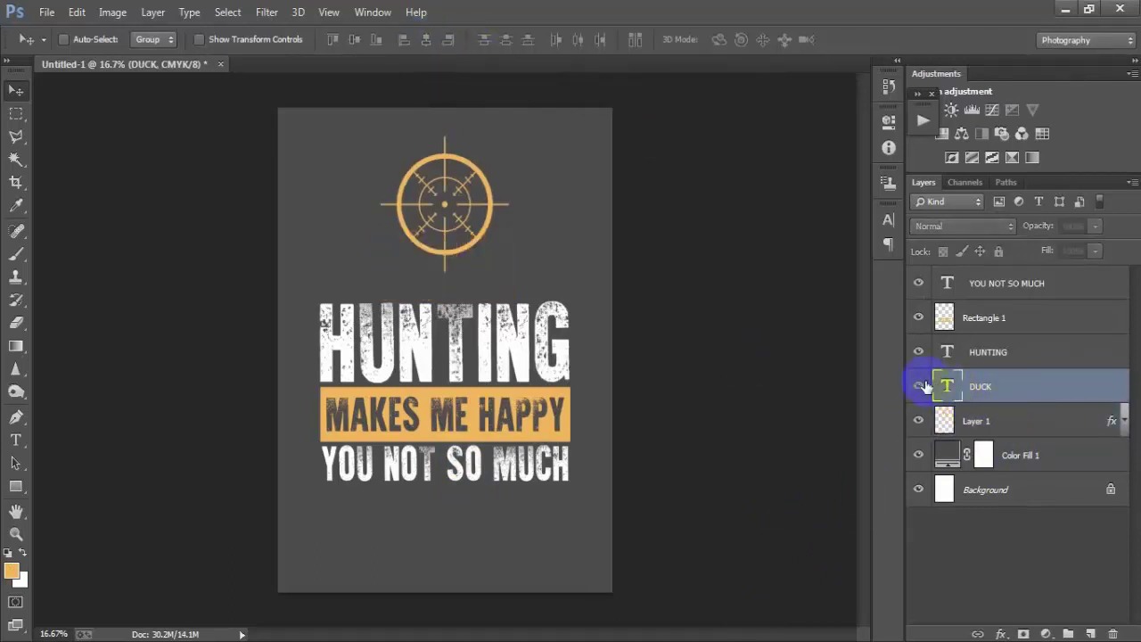
pyautogui.click(919, 387)
pyautogui.keyDown('ctrl'); pyautogui.click(948, 391); pyautogui.keyUp('ctrl')
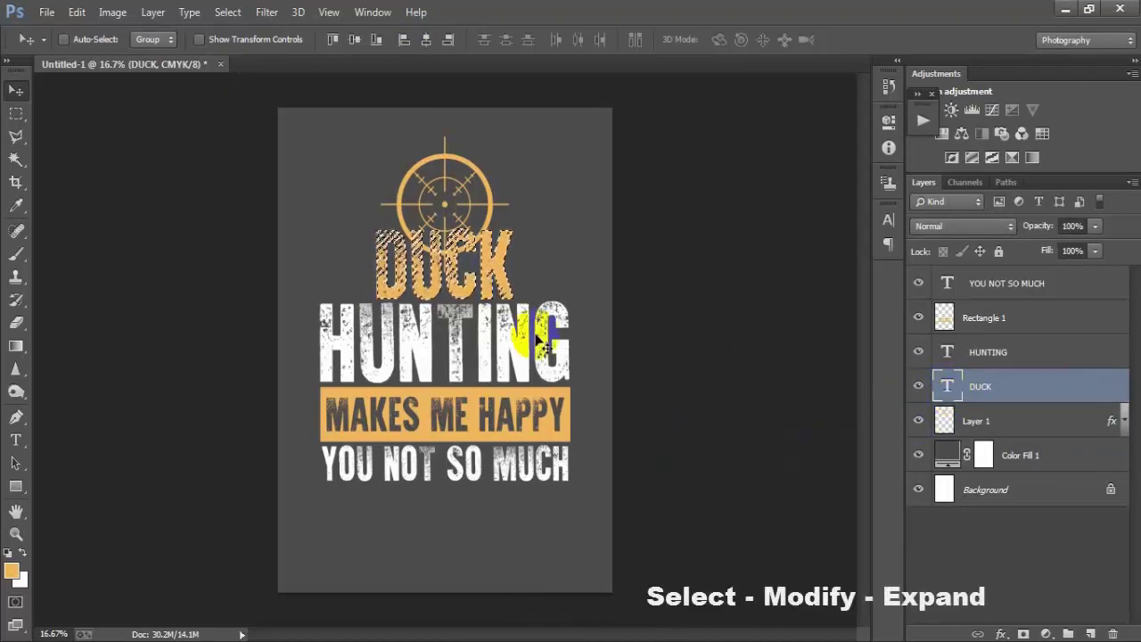
pyautogui.click(227, 12)
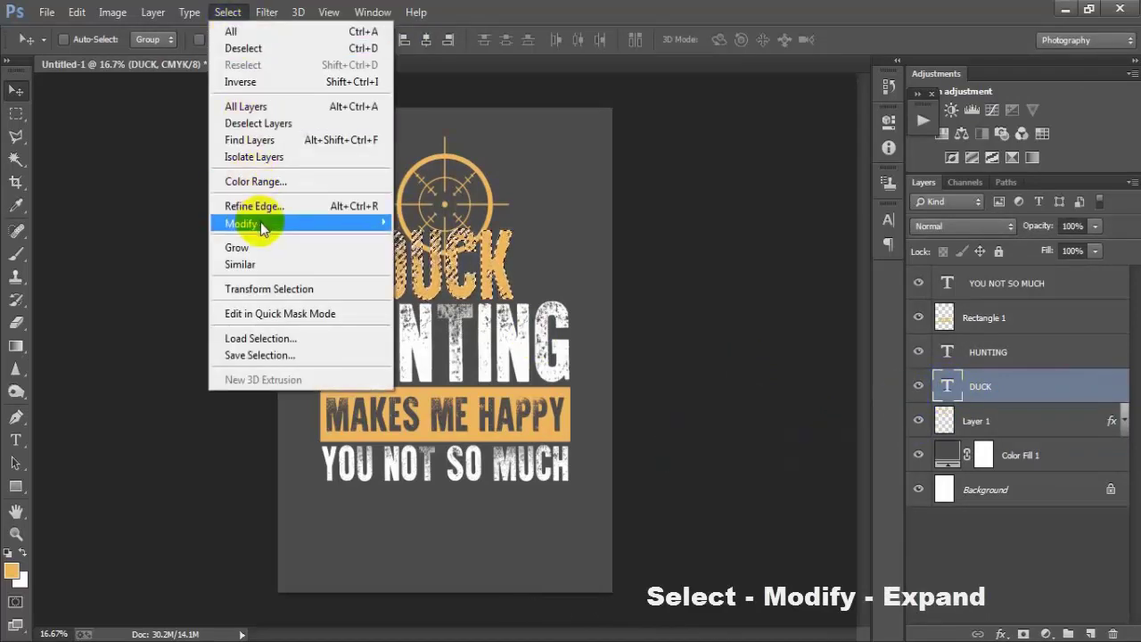
pyautogui.moveTo(327, 224)
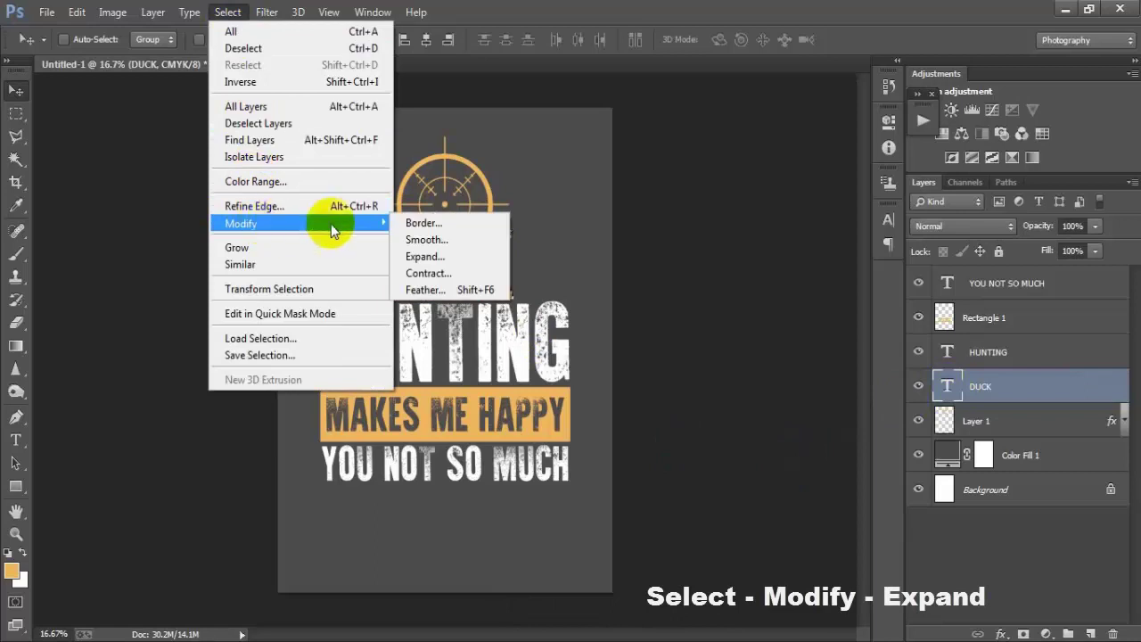
pyautogui.click(464, 257)
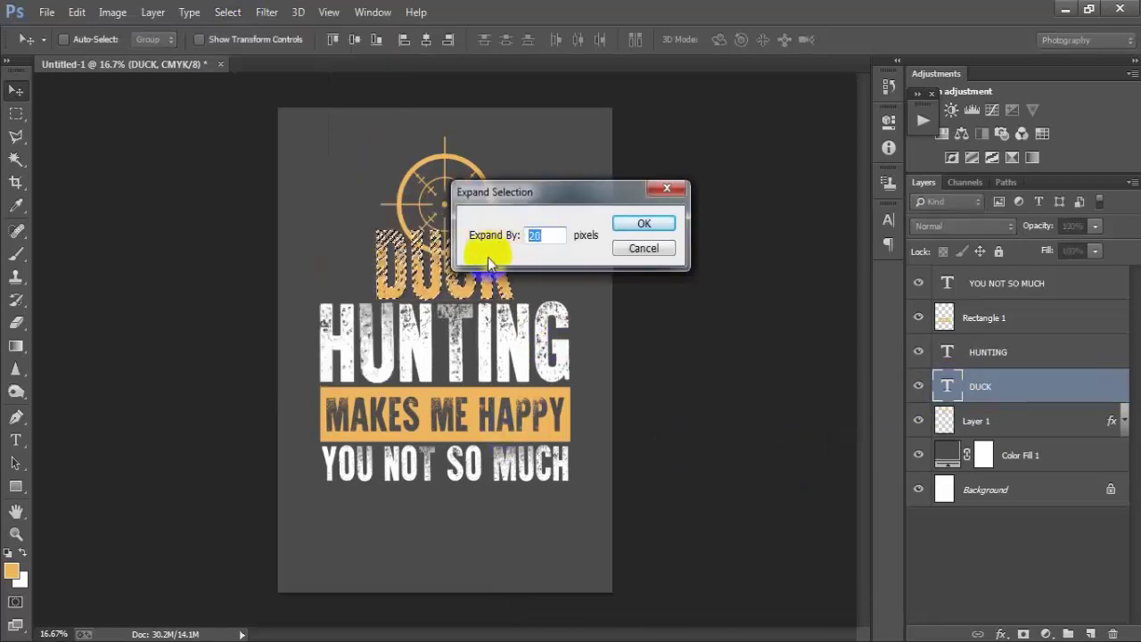
pyautogui.click(645, 224)
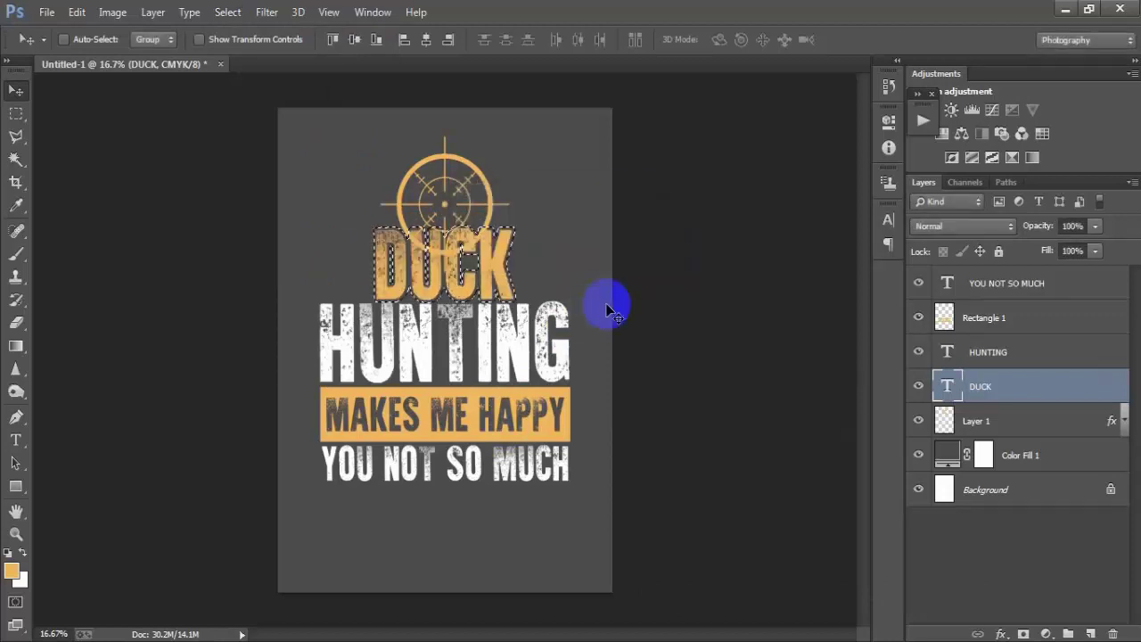
# Step: Delete the selected area from the crosshair layer and deselect, leaving a gap around the DUCK lettering
pyautogui.click(1009, 425)
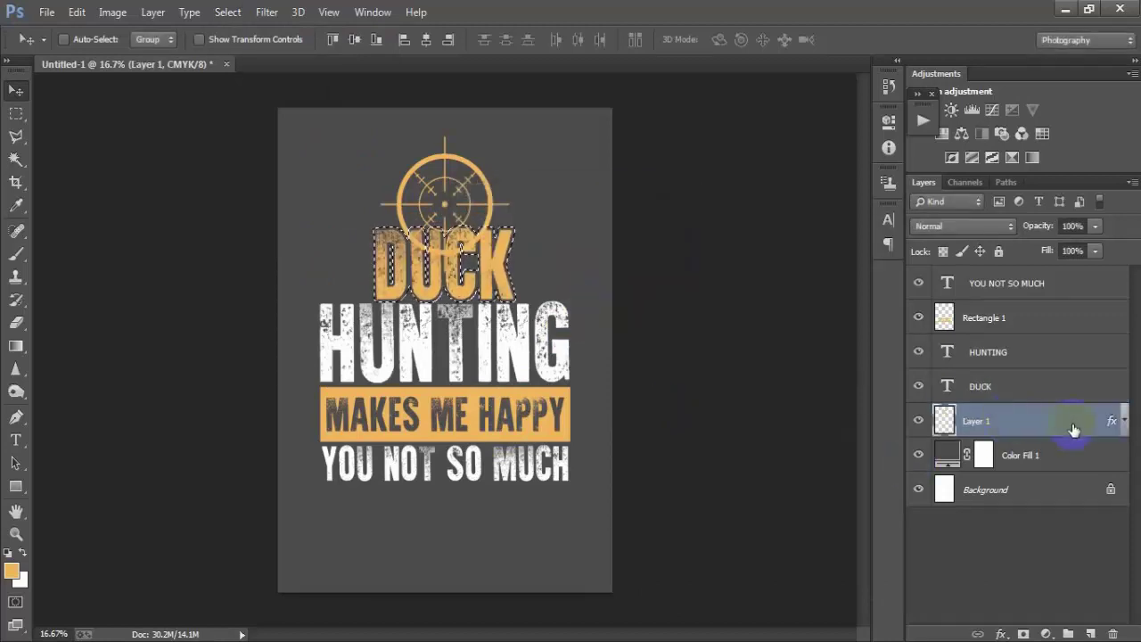
pyautogui.click(918, 422)
pyautogui.click(919, 423)
pyautogui.press('Delete')
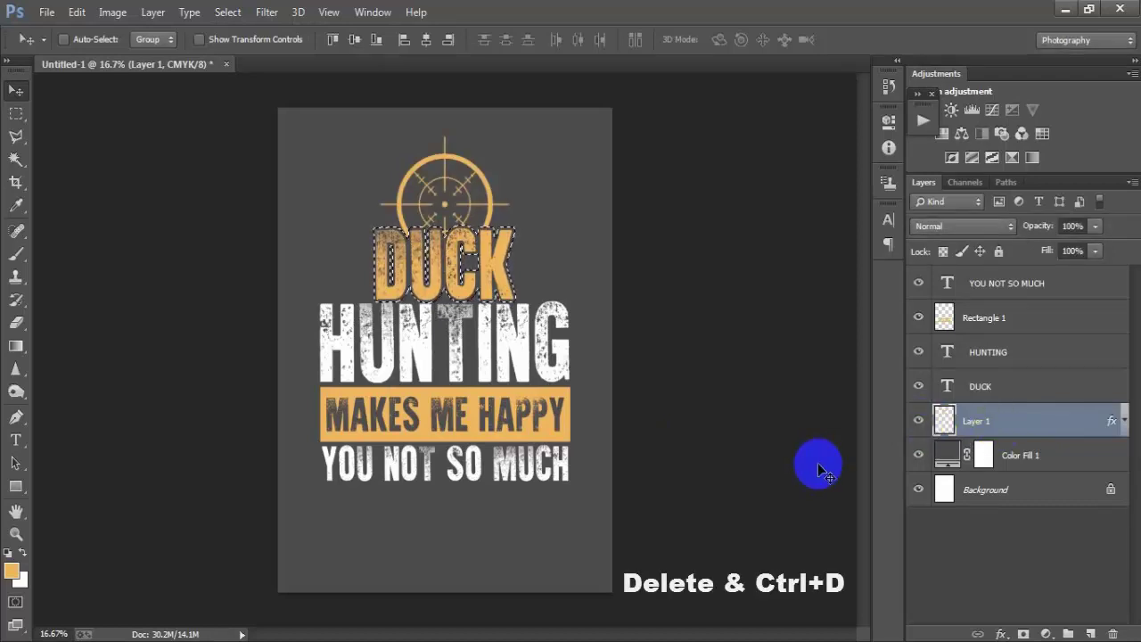
pyautogui.press('Delete')
pyautogui.hotkey('ctrl', 'd')
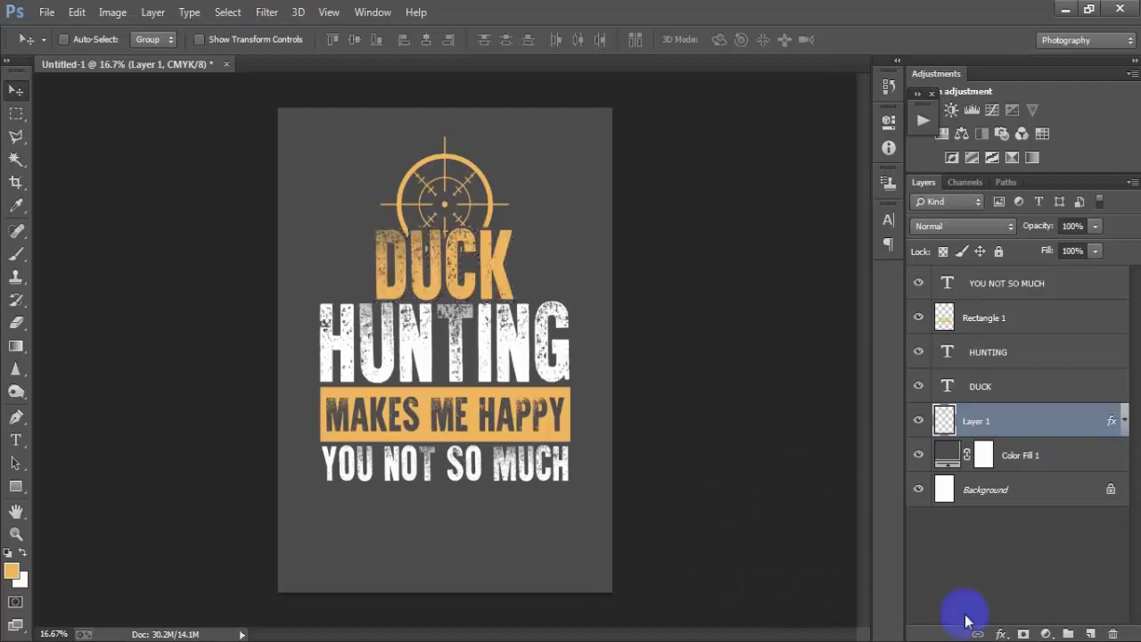
pyautogui.click(917, 421)
pyautogui.click(918, 421)
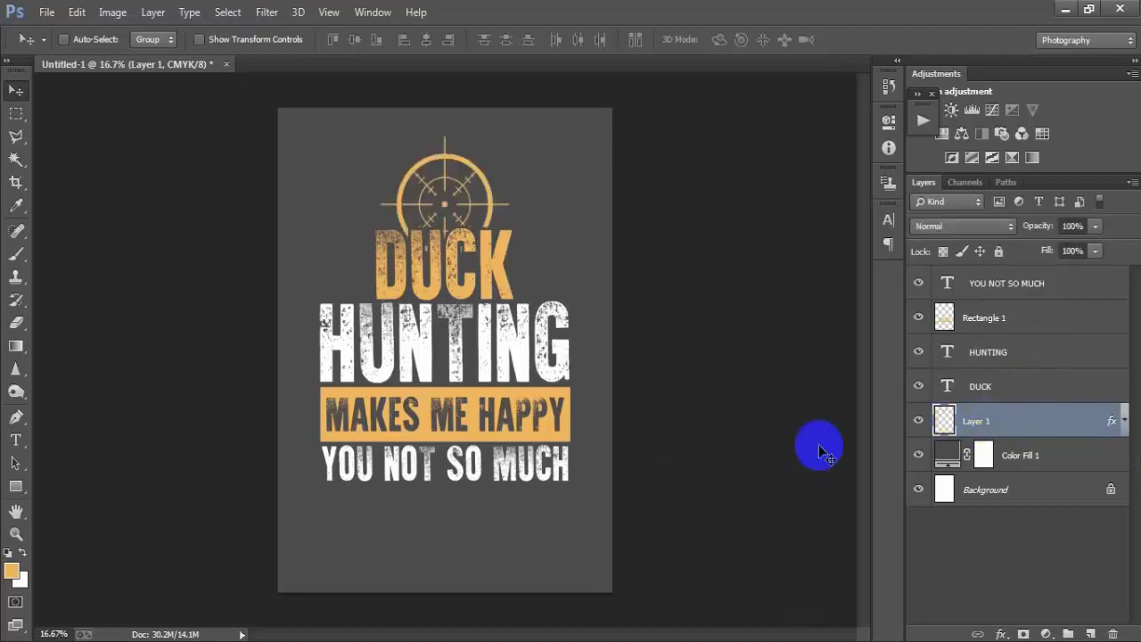
# Step: Place the flying duck image 18 as a linked file, scale it to about 15.6% and position it over the crosshair
pyautogui.click(47, 11)
pyautogui.click(89, 283)
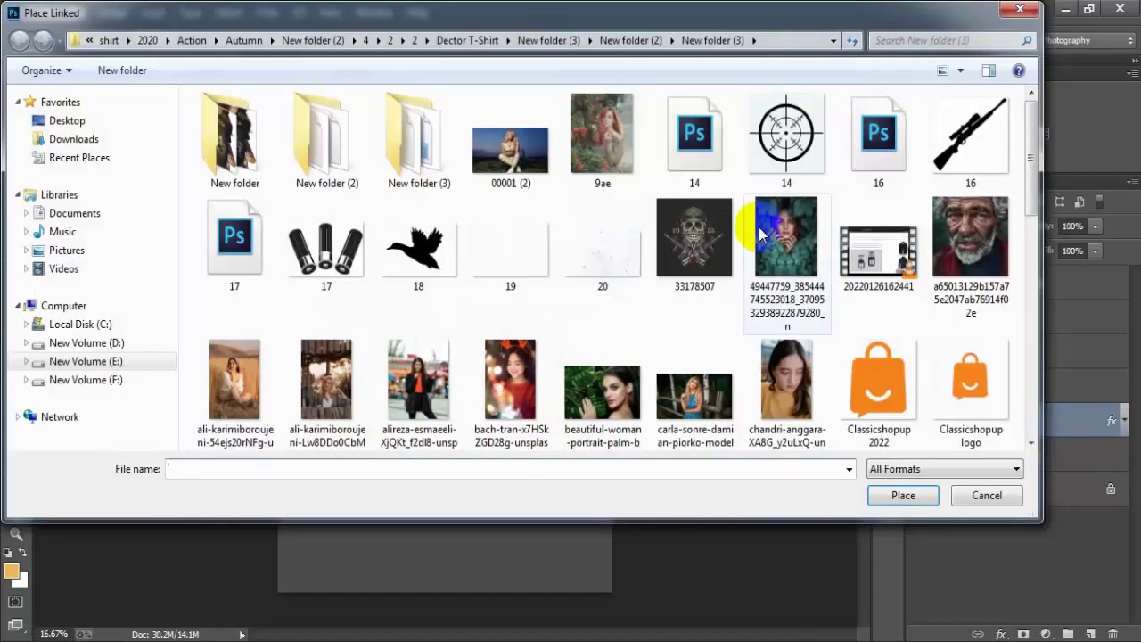
pyautogui.doubleClick(437, 252)
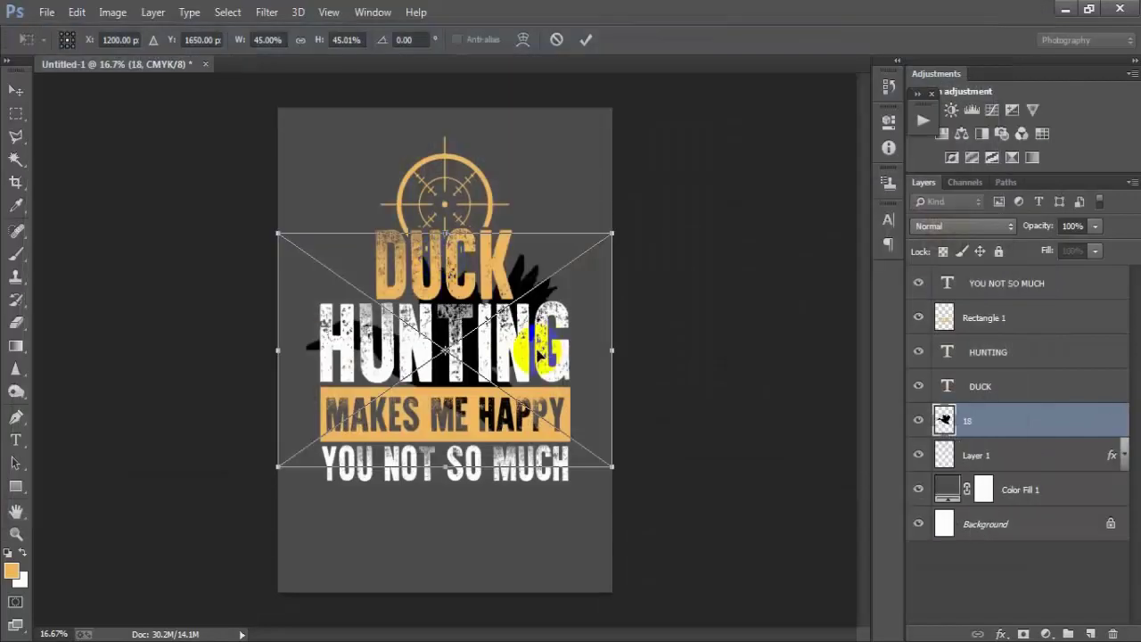
pyautogui.moveTo(543, 347); pyautogui.dragTo(535, 179)
pyautogui.moveTo(612, 298); pyautogui.dragTo(498, 203)
# Step: Flip the duck horizontally, shrink it to about 14.8%, rotate it slightly inside the crosshair and commit the placement
pyautogui.rightClick(487, 189)
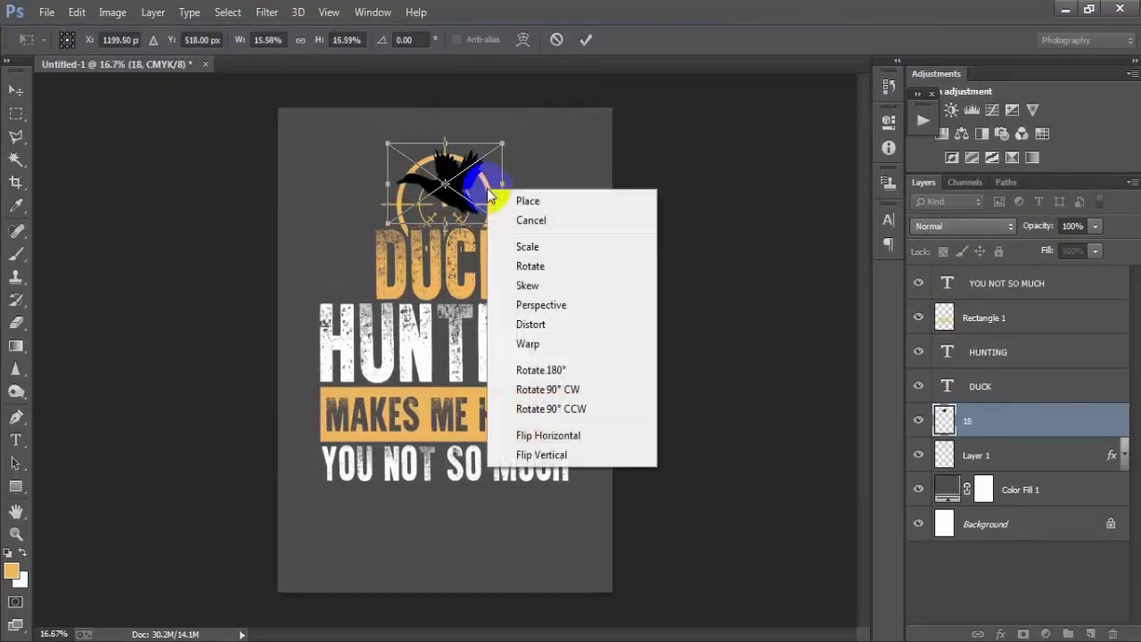
pyautogui.click(545, 431)
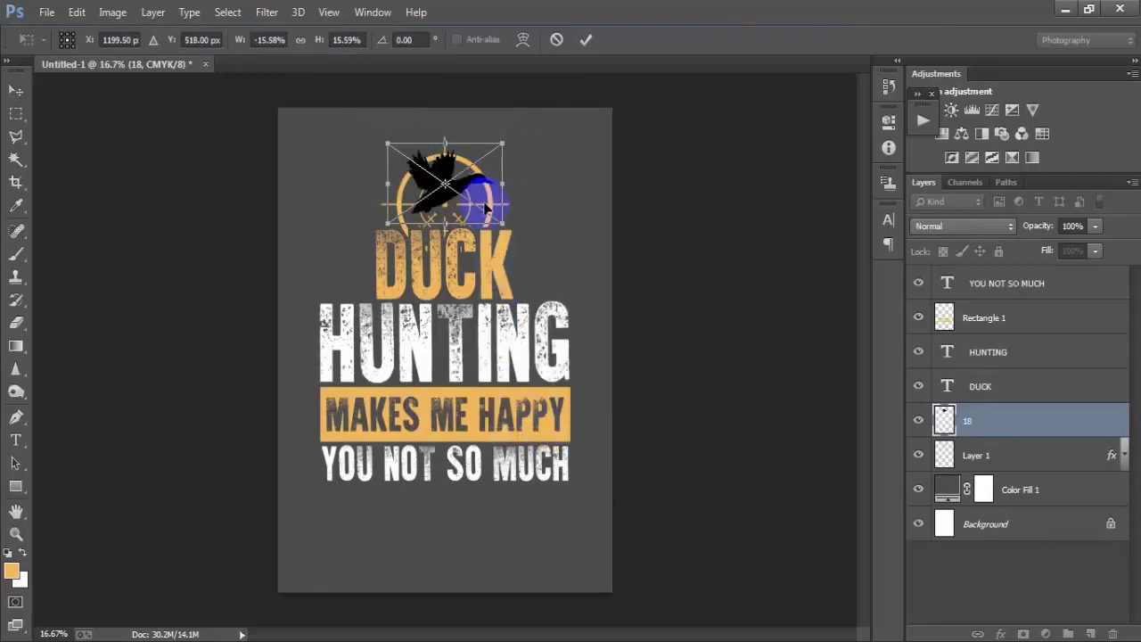
pyautogui.moveTo(486, 208); pyautogui.dragTo(540, 247)
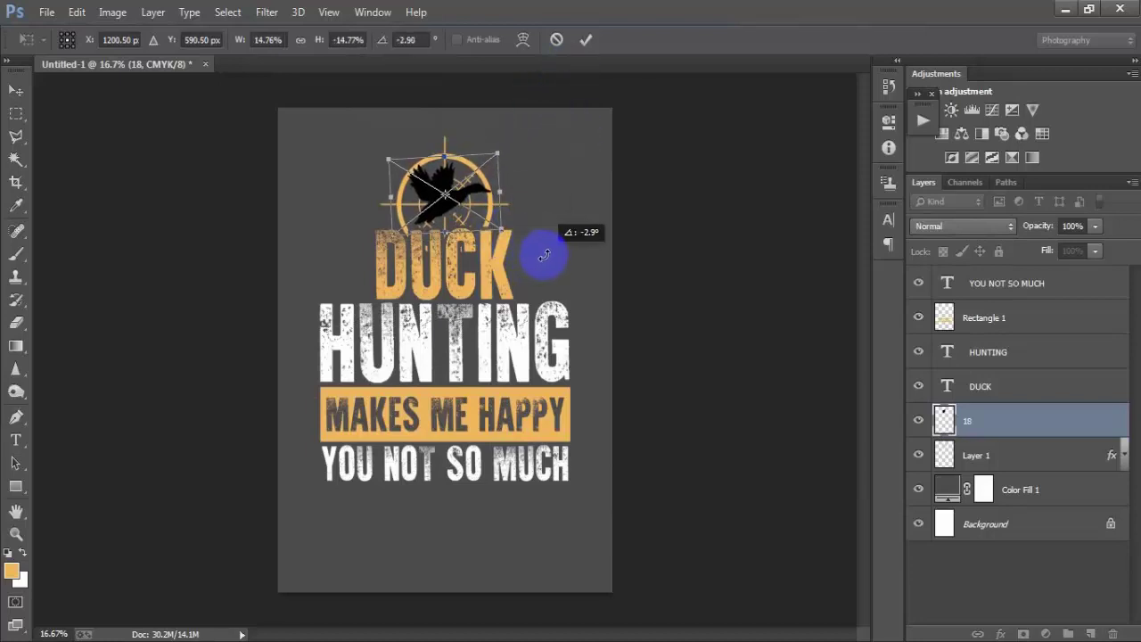
pyautogui.click(585, 68)
# Step: Rasterize the placed duck layer 18
pyautogui.keyDown('ctrl'); pyautogui.click(1020, 523); pyautogui.keyUp('ctrl')
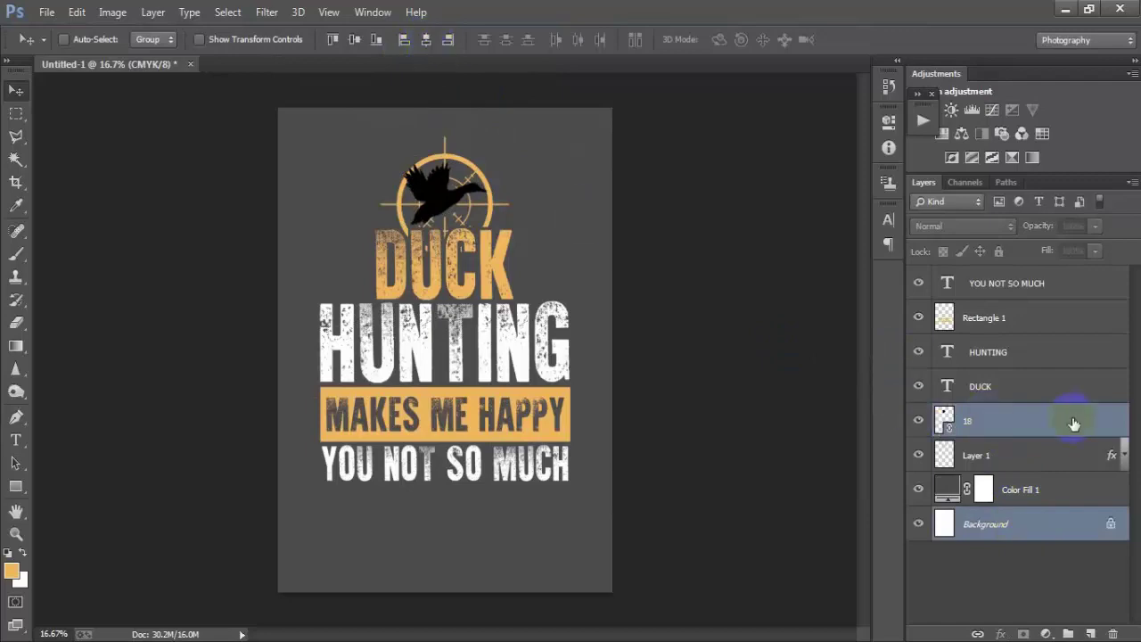
pyautogui.click(977, 421)
pyautogui.rightClick(1045, 418)
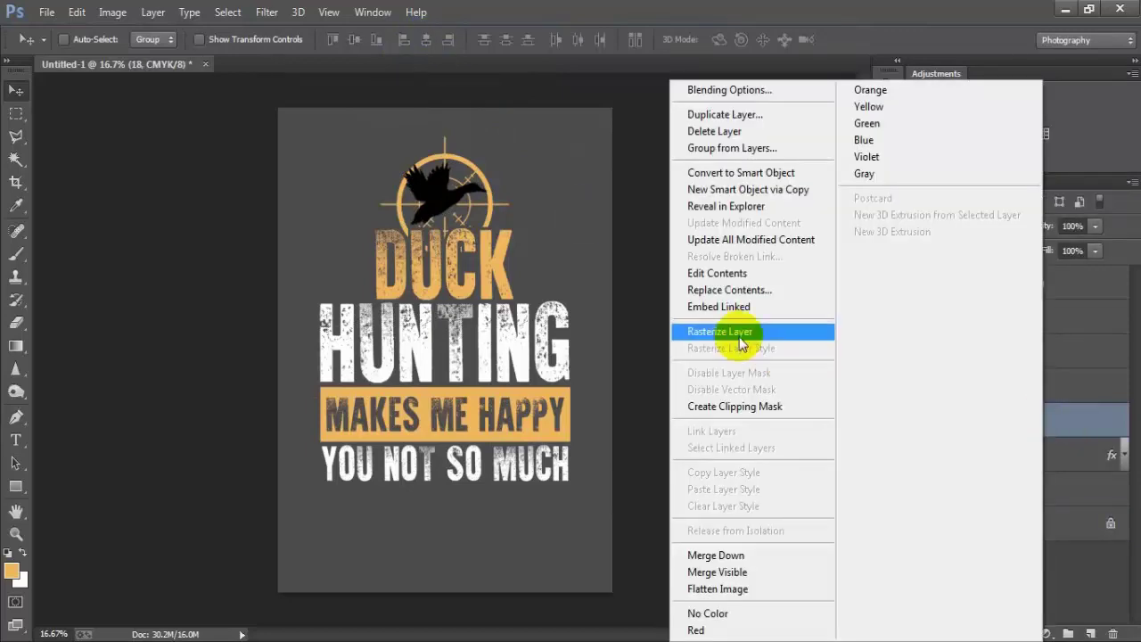
pyautogui.click(757, 329)
# Step: Give the duck layer a white ffffff Color Overlay and collapse its effects list
pyautogui.doubleClick(1106, 428)
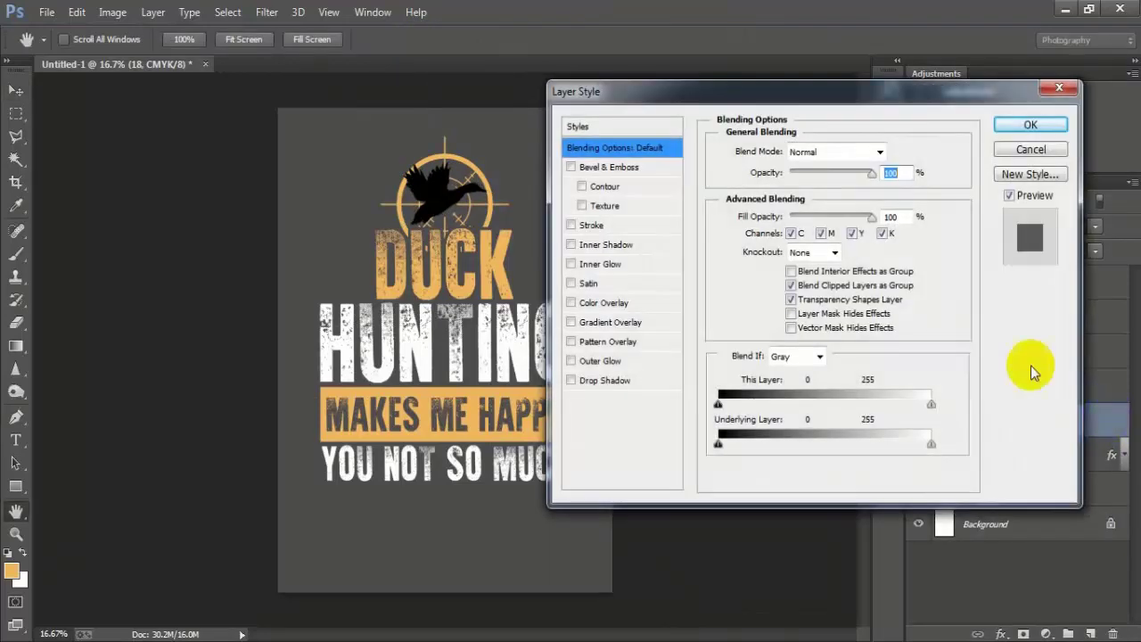
pyautogui.click(606, 303)
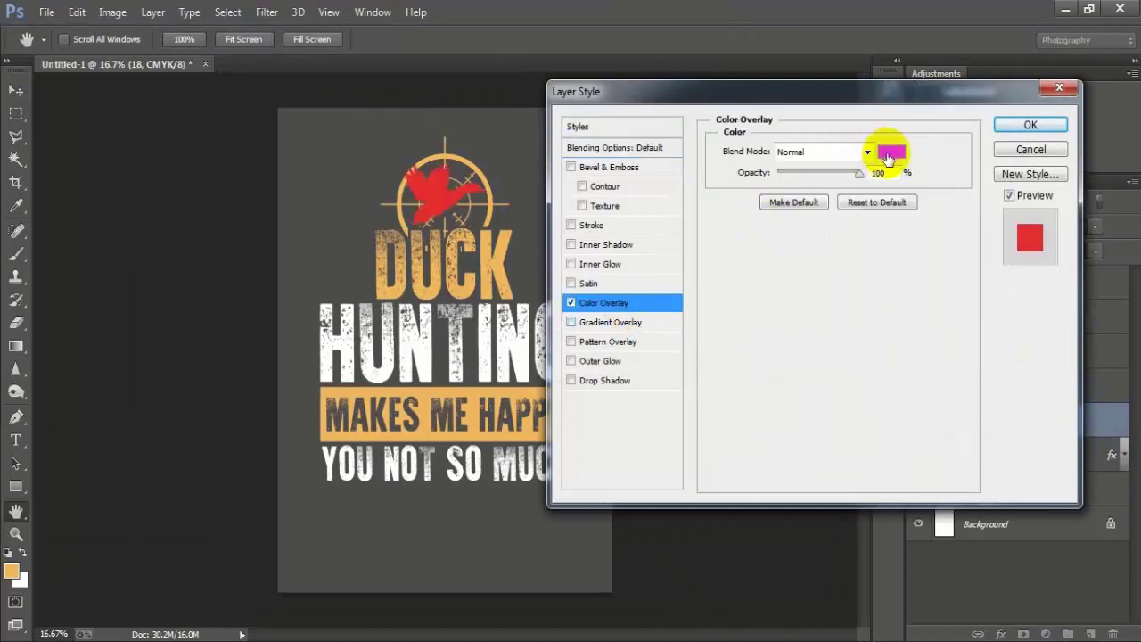
pyautogui.click(891, 154)
pyautogui.moveTo(619, 209); pyautogui.dragTo(364, 97)
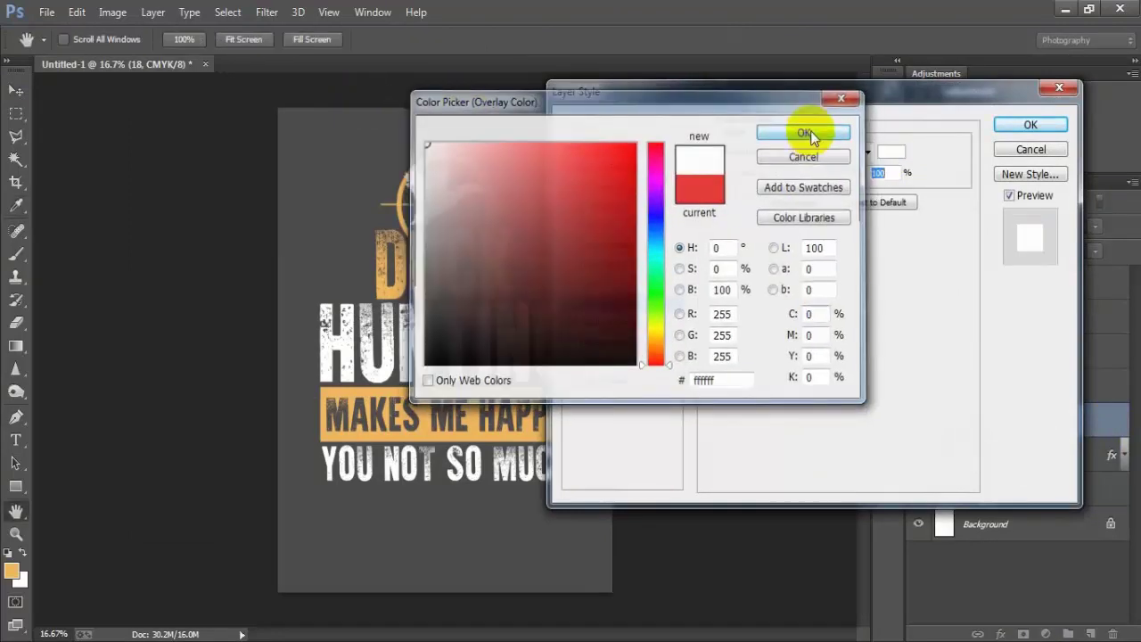
pyautogui.click(807, 132)
pyautogui.click(1025, 127)
pyautogui.click(1126, 421)
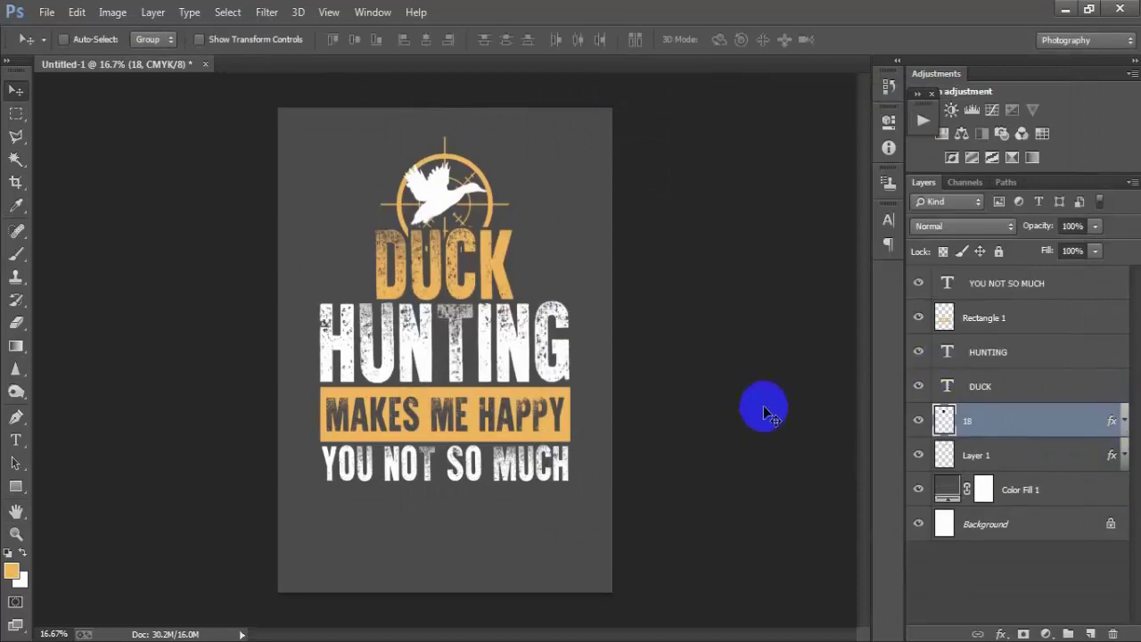
# Step: With the YOU NOT SO MUCH layer active, open 17.eps rasterized at 300 pixels/inch and dock its window beside the poster document
pyautogui.click(1037, 285)
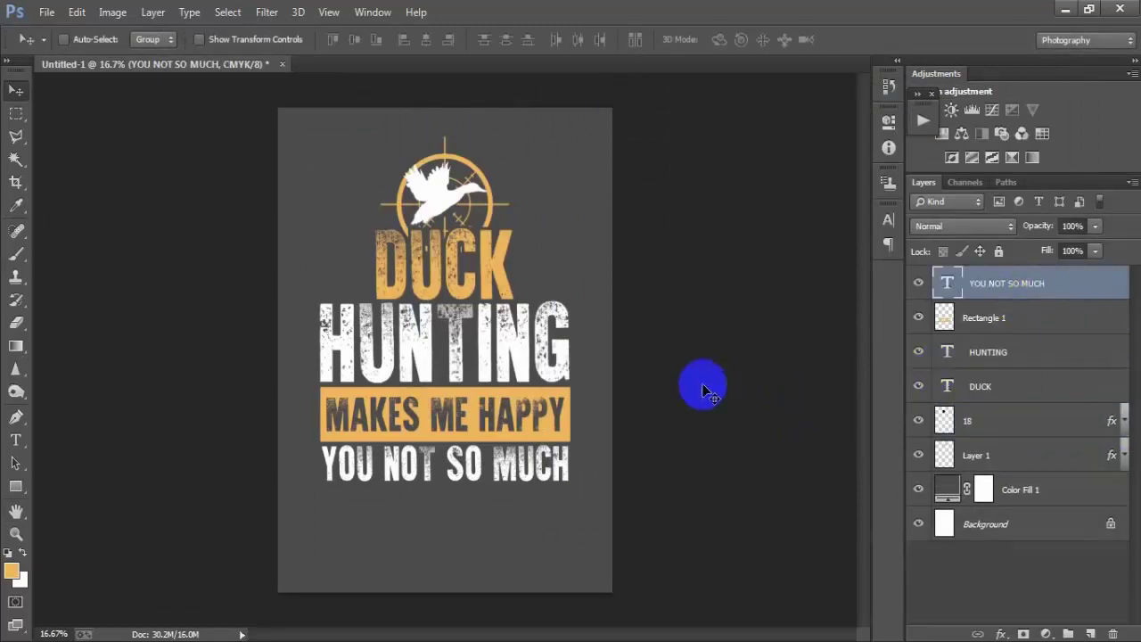
pyautogui.click(44, 13)
pyautogui.click(52, 47)
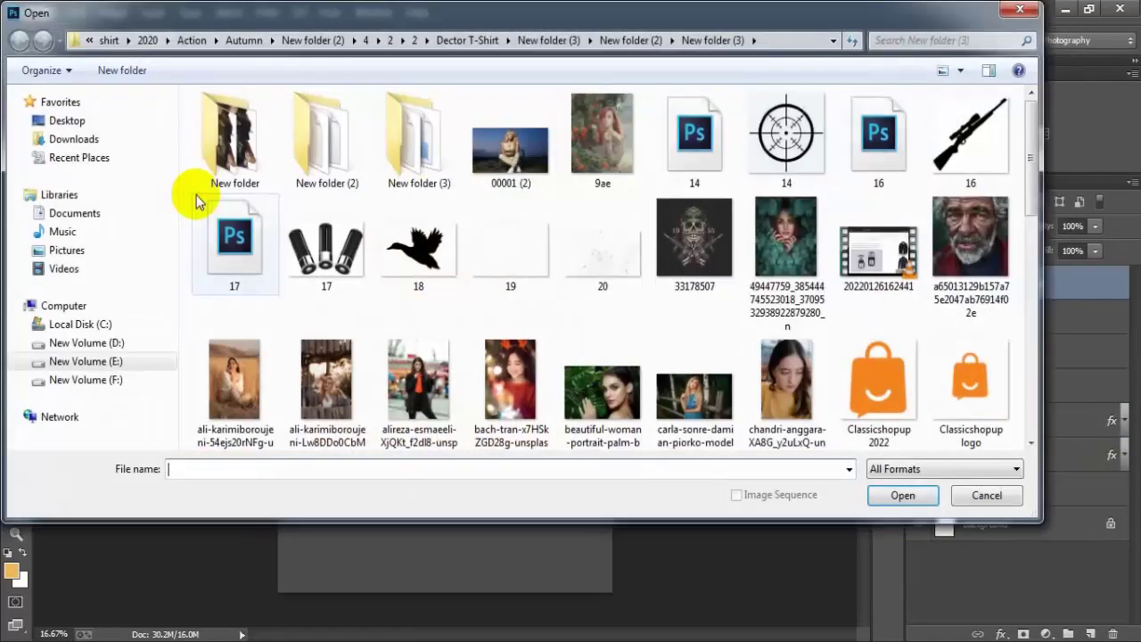
pyautogui.click(263, 254)
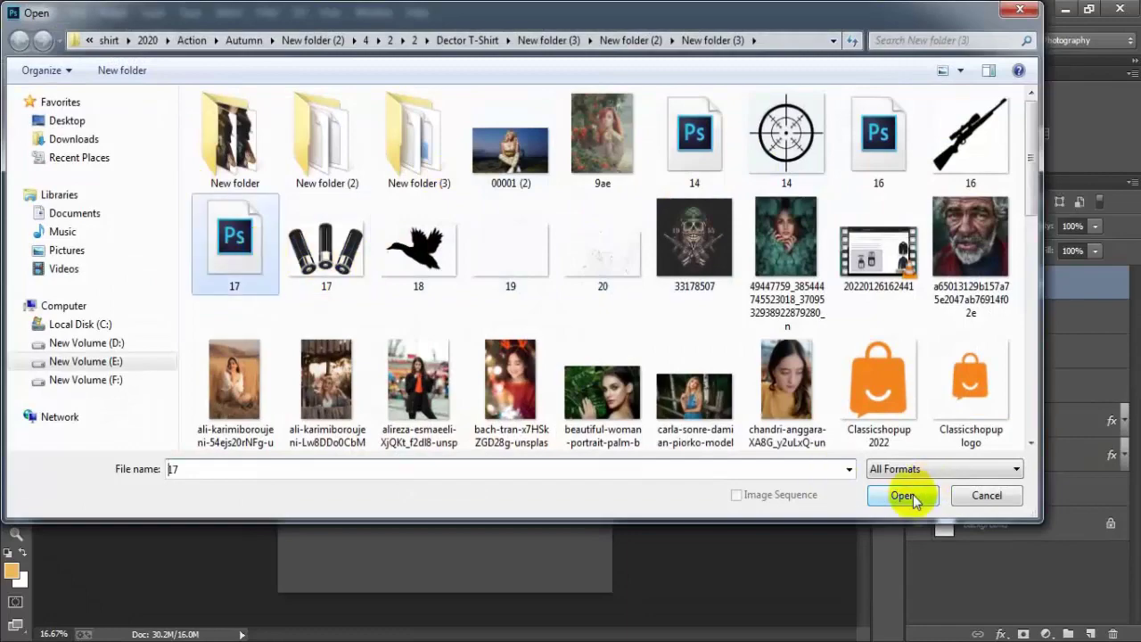
pyautogui.click(903, 496)
pyautogui.moveTo(516, 275); pyautogui.dragTo(413, 275)
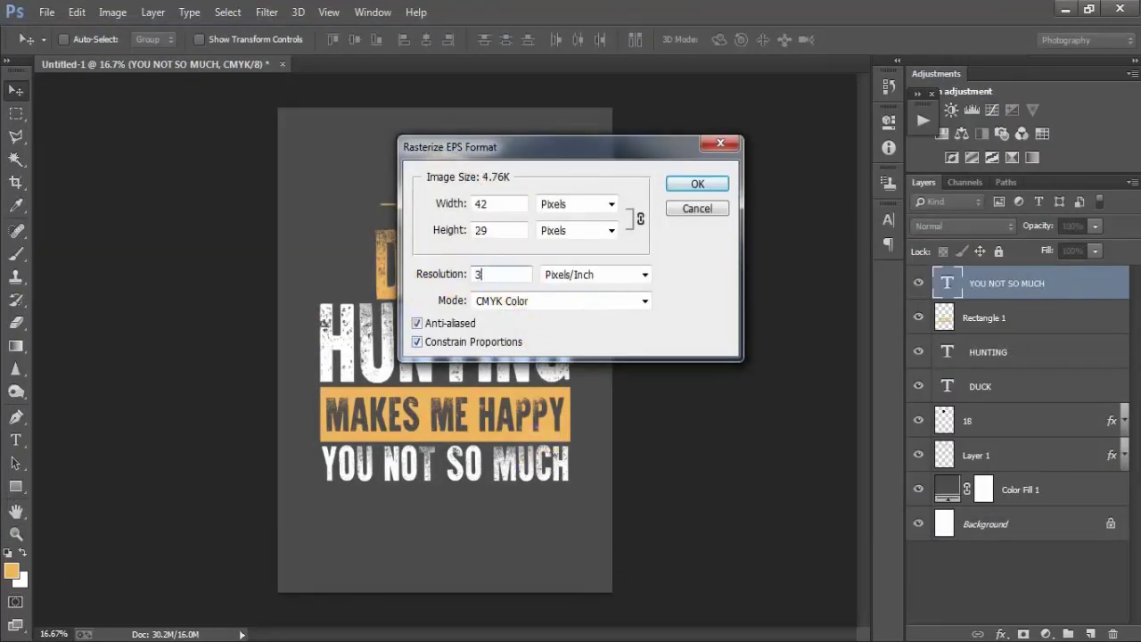
pyautogui.write('300')
pyautogui.press('Return')
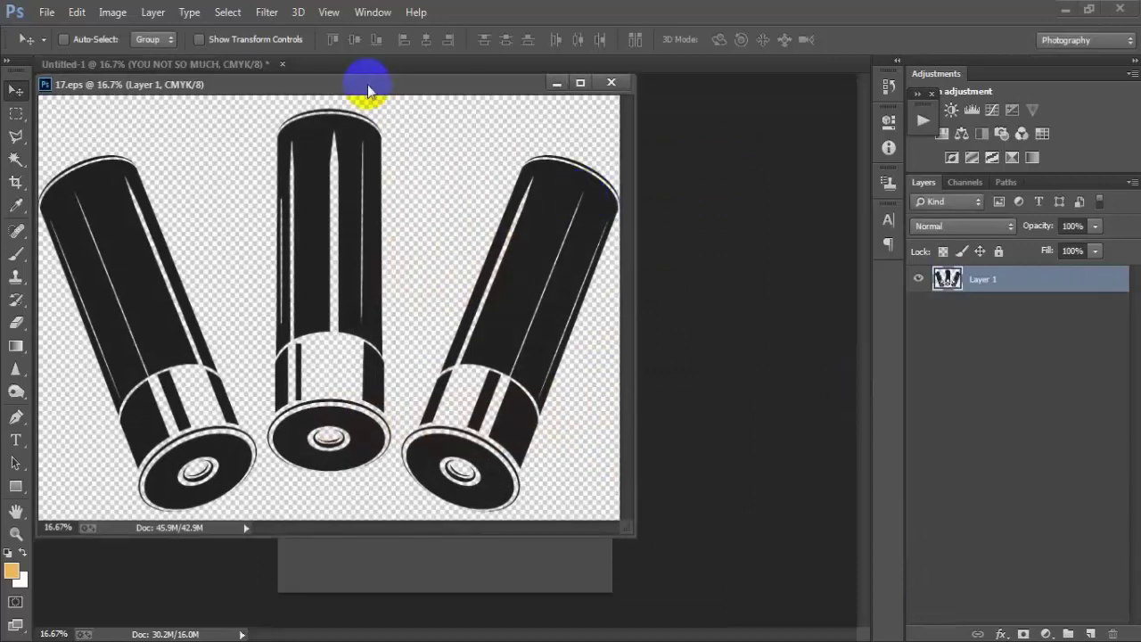
pyautogui.moveTo(368, 84); pyautogui.dragTo(468, 70)
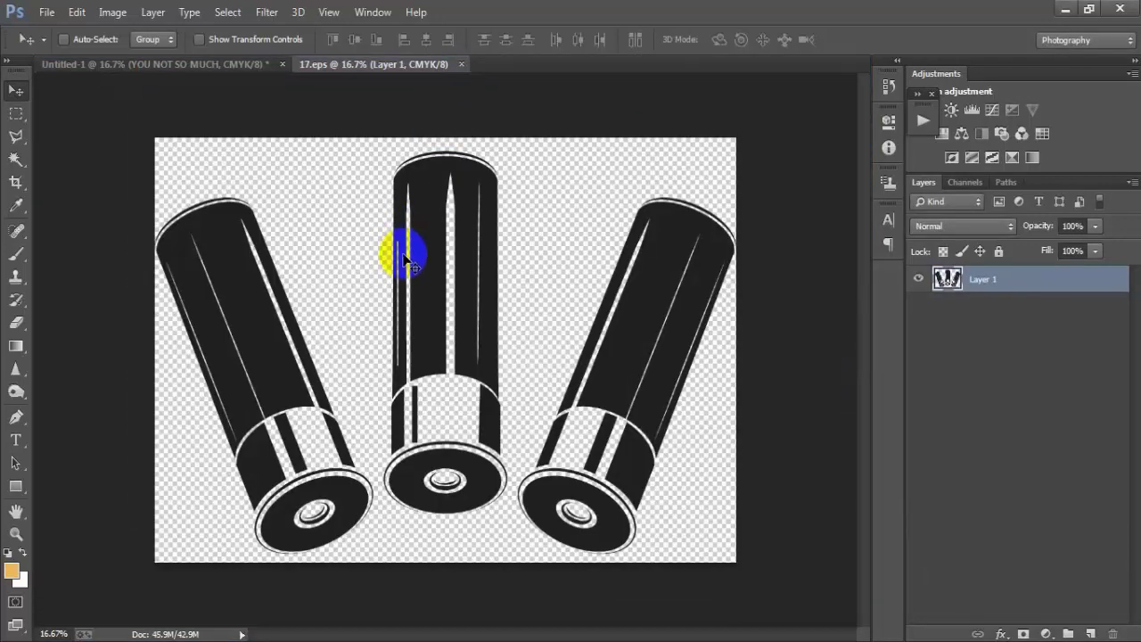
# Step: Copy the shotgun shells into the poster, scale them to about 10.9% and place them just left of the DUCK text
pyautogui.moveTo(400, 247); pyautogui.dragTo(407, 502)
pyautogui.hotkey('ctrl', 't')
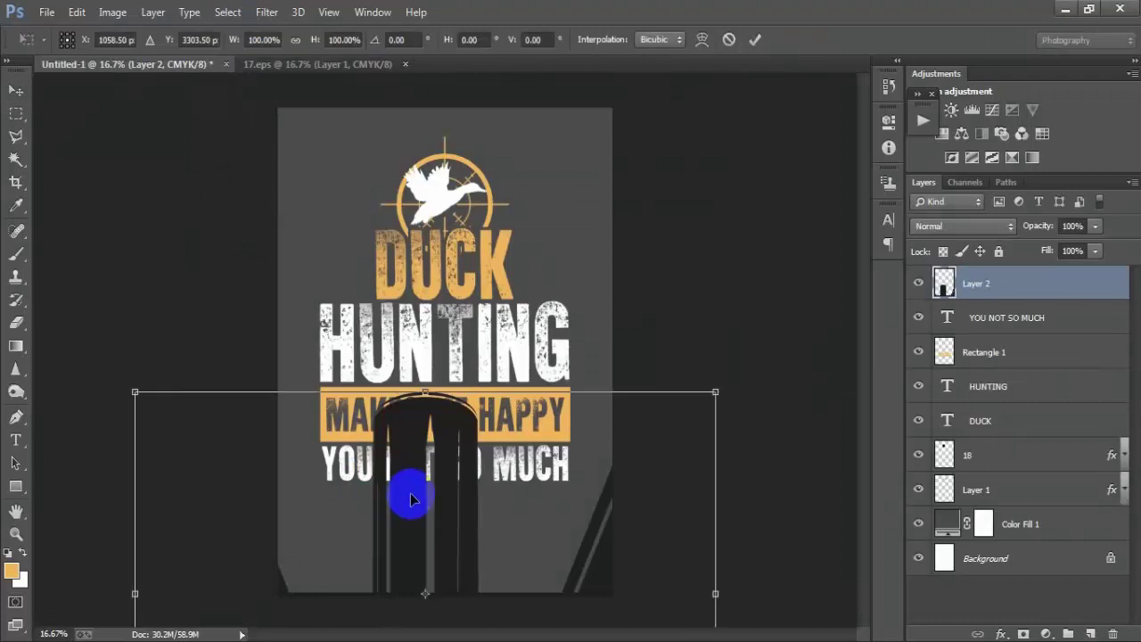
pyautogui.moveTo(717, 390); pyautogui.dragTo(477, 330)
pyautogui.moveTo(515, 293); pyautogui.dragTo(375, 294)
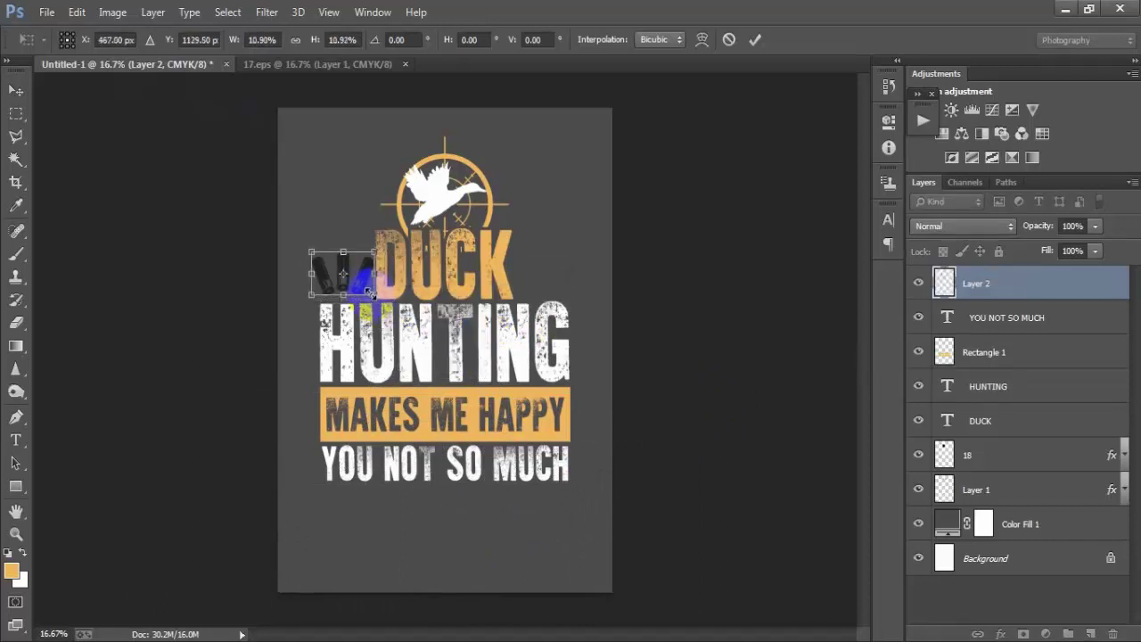
pyautogui.click(751, 40)
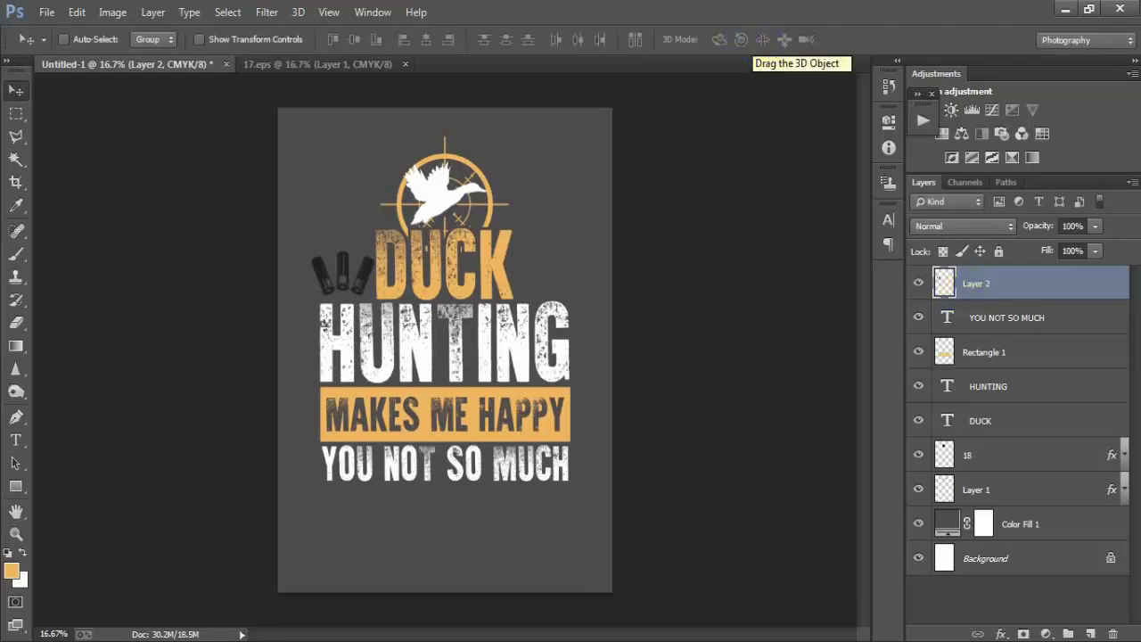
# Step: Add a Color Overlay to the shells layer in orange f0b75d, sampled from the MAKES ME HAPPY banner
pyautogui.doubleClick(1113, 292)
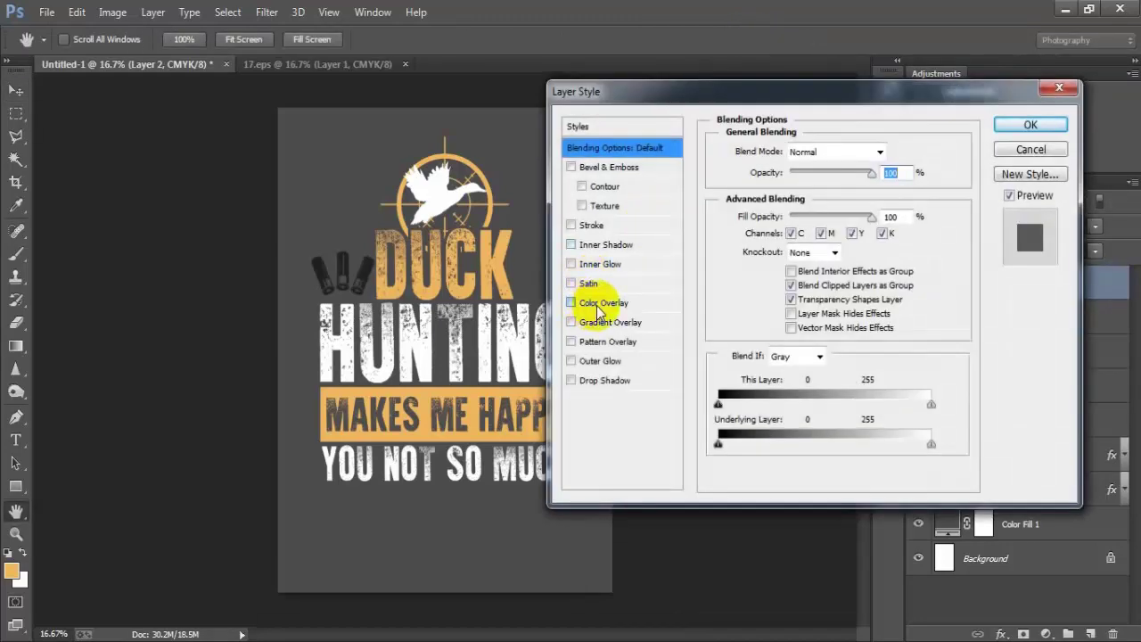
pyautogui.click(603, 303)
pyautogui.click(891, 152)
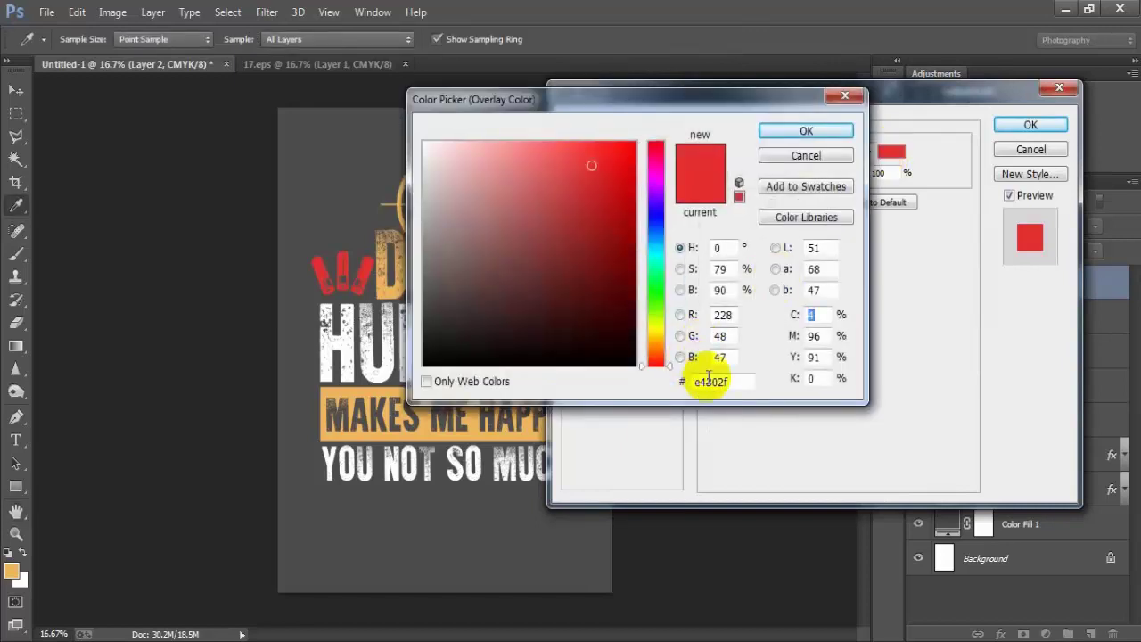
pyautogui.moveTo(727, 382); pyautogui.dragTo(683, 383)
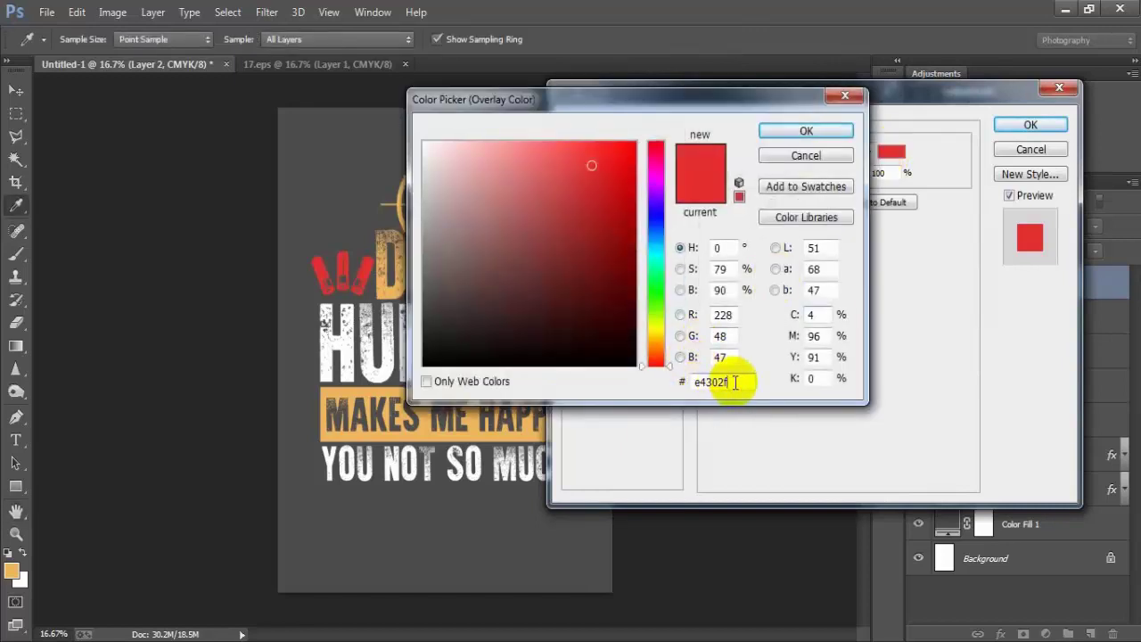
pyautogui.click(474, 423)
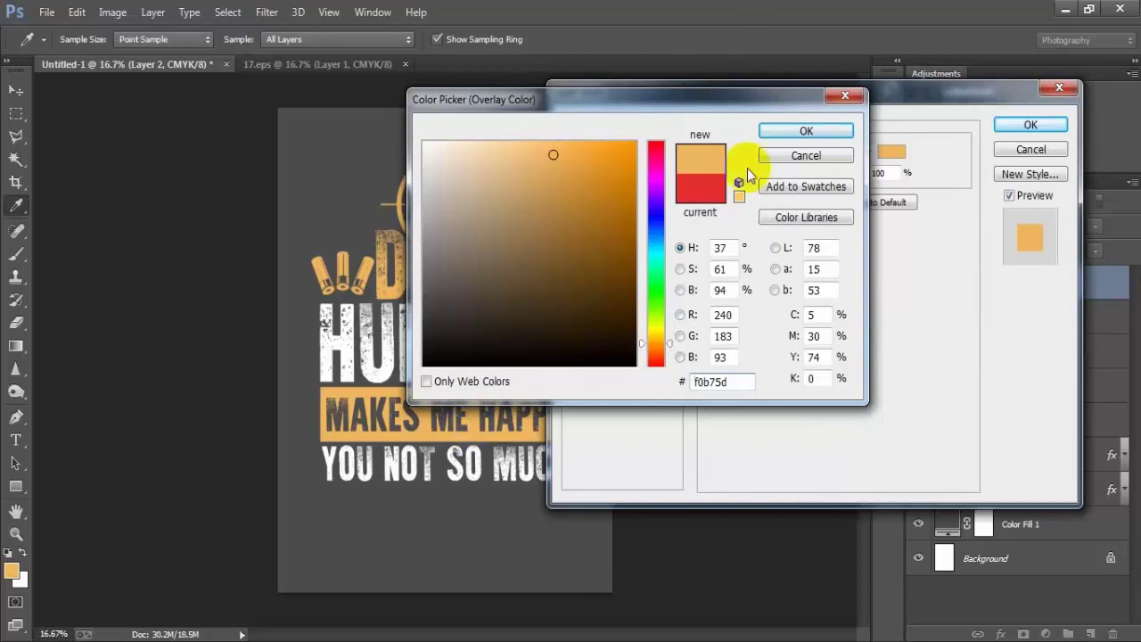
pyautogui.click(805, 132)
pyautogui.click(1030, 124)
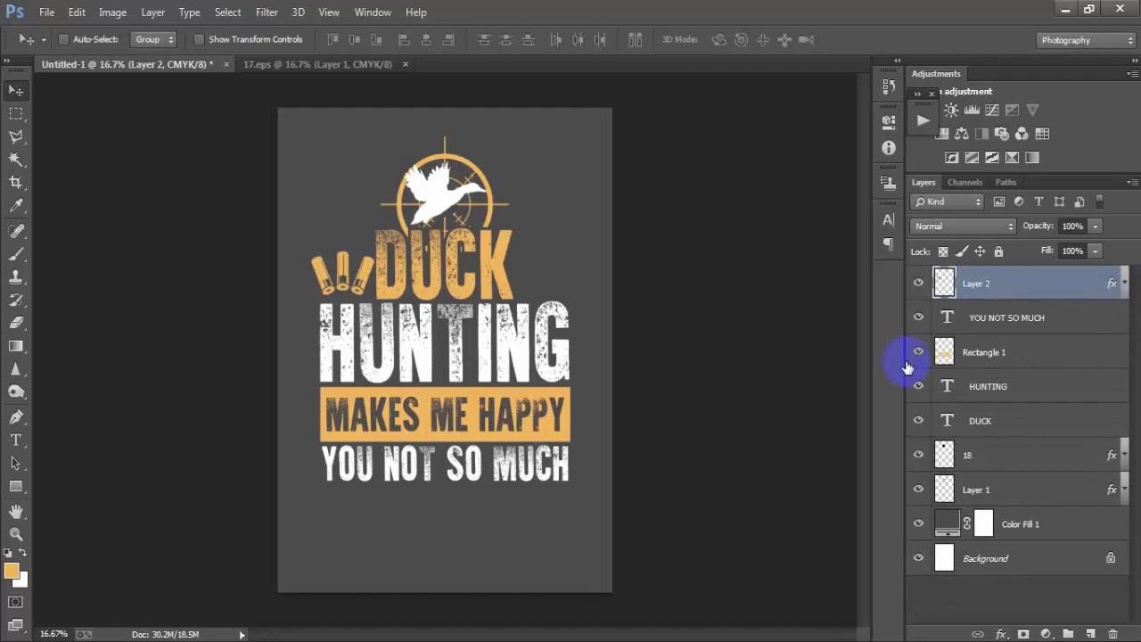
# Step: Duplicate the shotgun shells layer and place the copy just right of the DUCK text, level with the original shells
pyautogui.hotkey('ctrl', 'j')
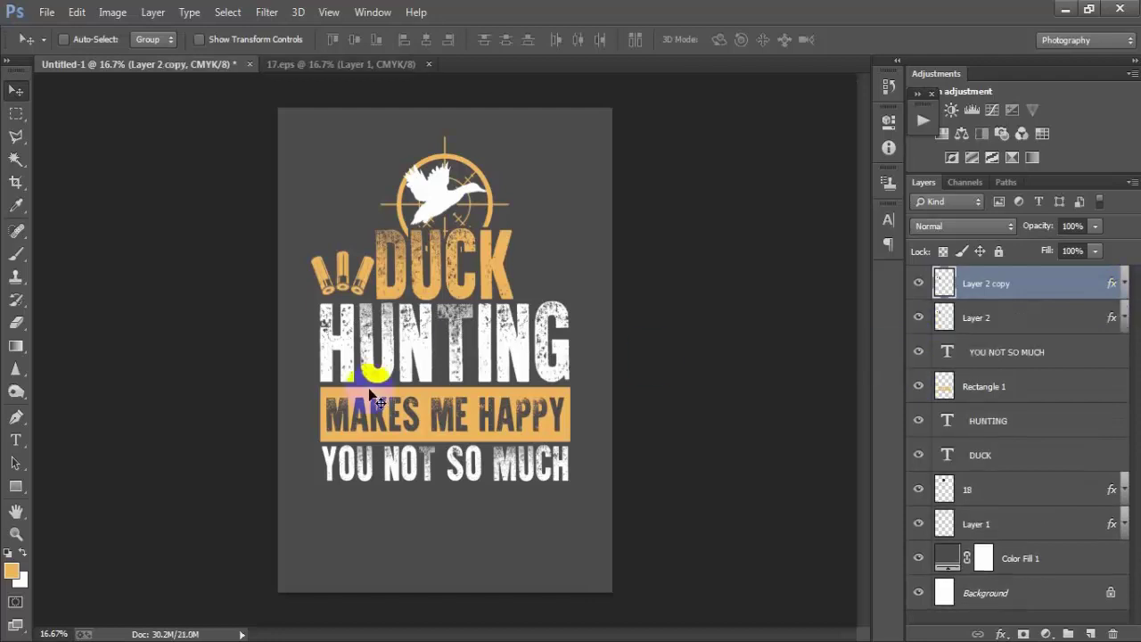
pyautogui.moveTo(357, 286); pyautogui.dragTo(548, 287)
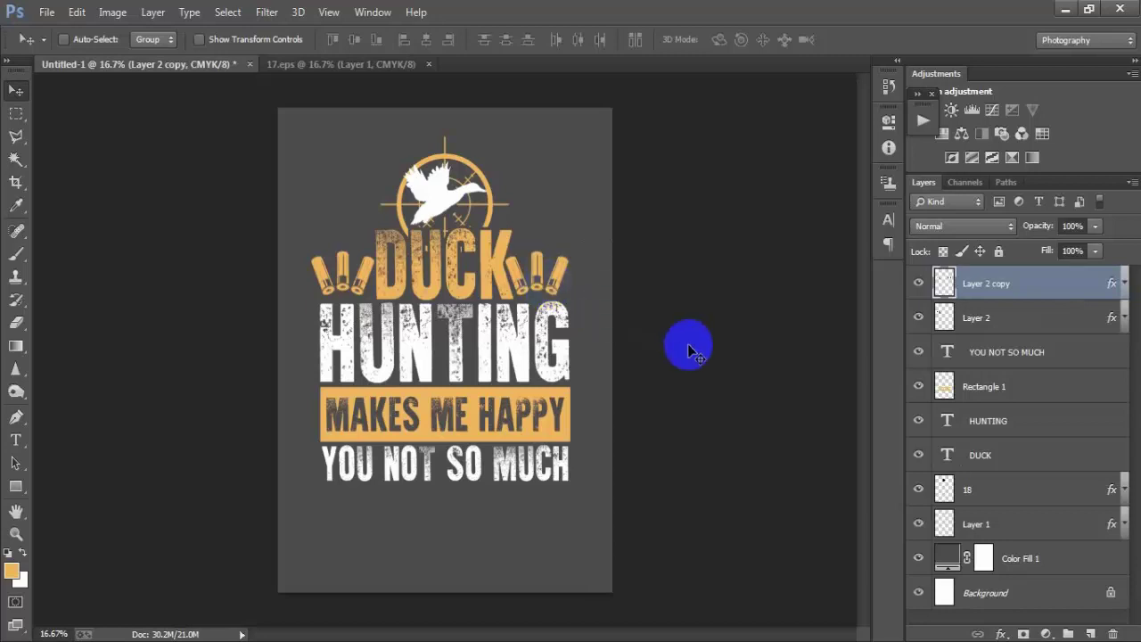
pyautogui.press('Right')
pyautogui.press('Right')
pyautogui.press('Right')
pyautogui.press('Right')
pyautogui.press('Right')
pyautogui.press('Right')
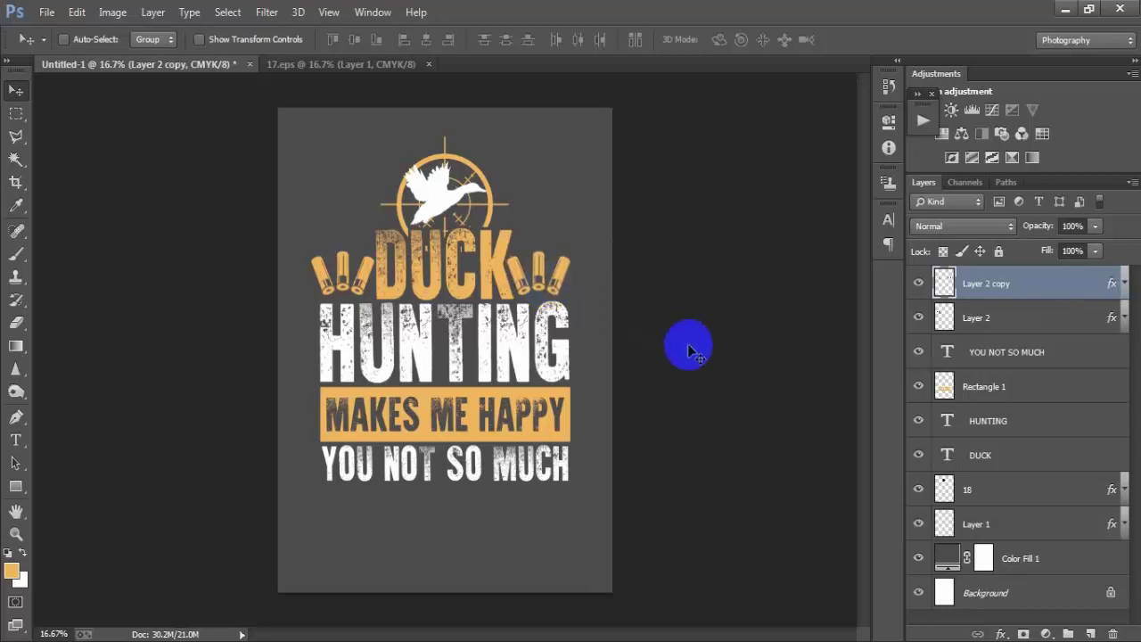
# Step: Try to distribute the DUCK text and both shells layers by their horizontal centers
pyautogui.keyDown('ctrl'); pyautogui.click(1059, 315); pyautogui.keyUp('ctrl')
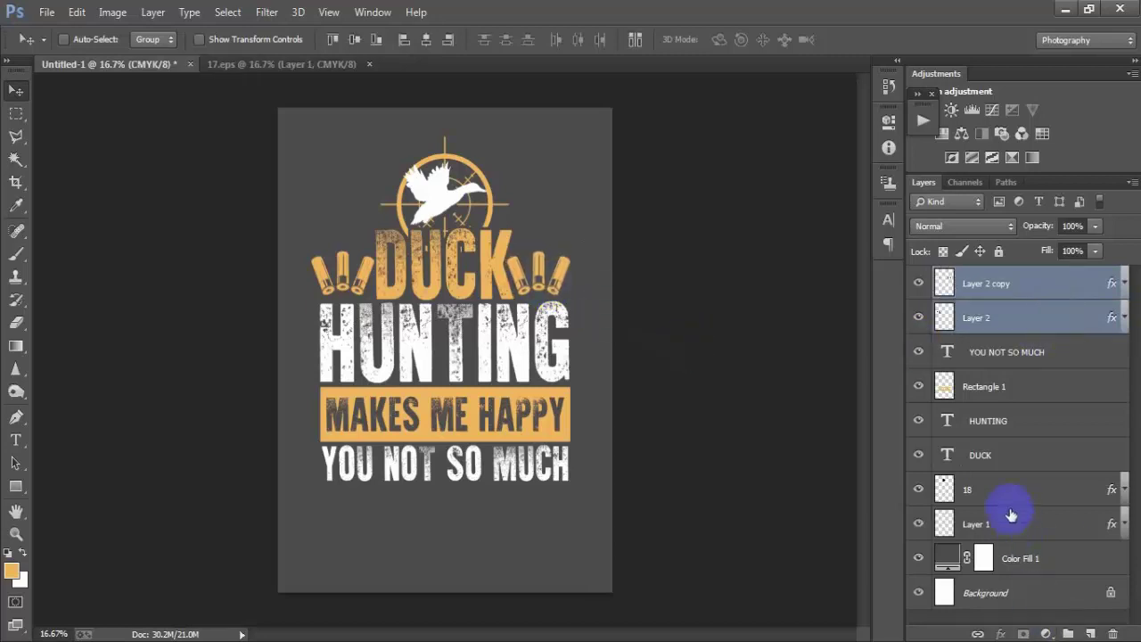
pyautogui.keyDown('ctrl'); pyautogui.click(1009, 456); pyautogui.keyUp('ctrl')
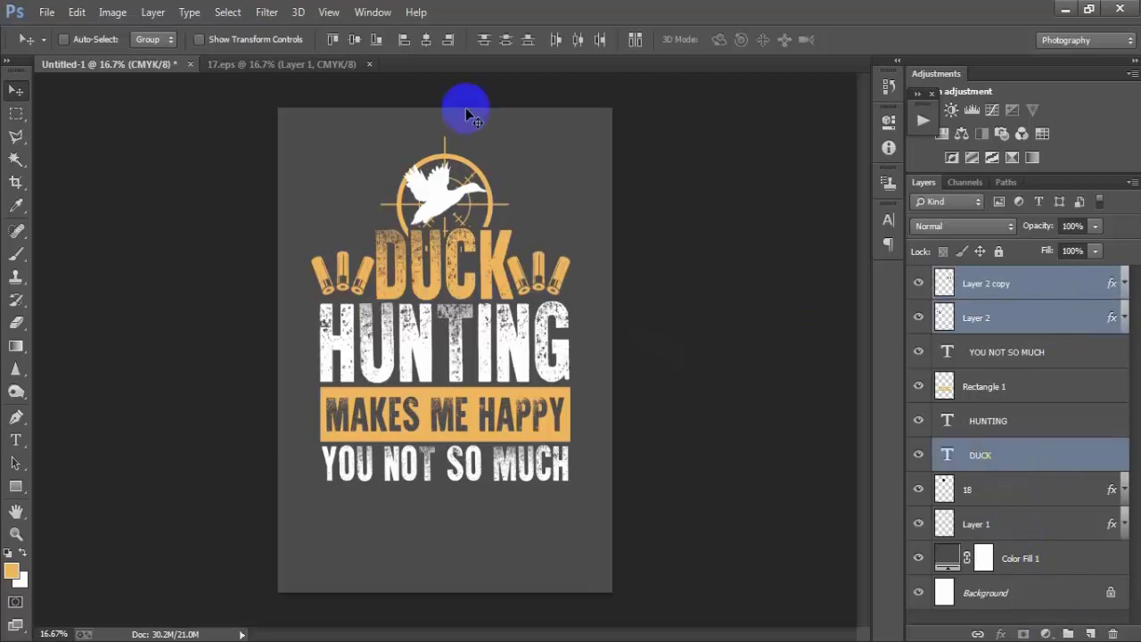
pyautogui.click(579, 39)
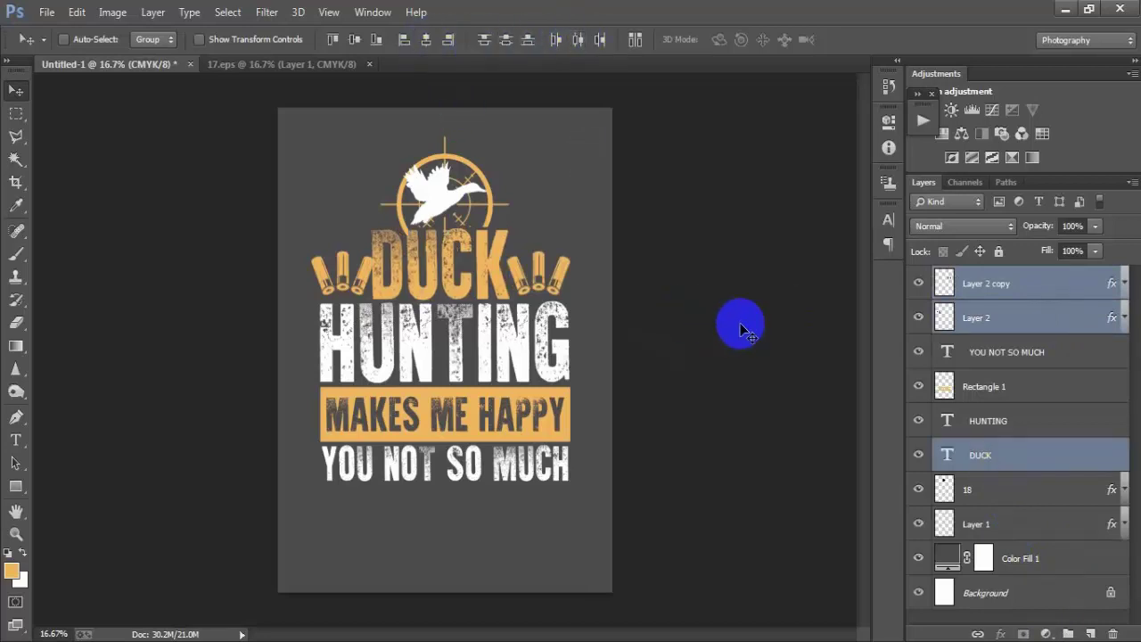
# Step: Nudge the copied shells slightly farther right of the DUCK text and close 17.eps without saving
pyautogui.click(1052, 288)
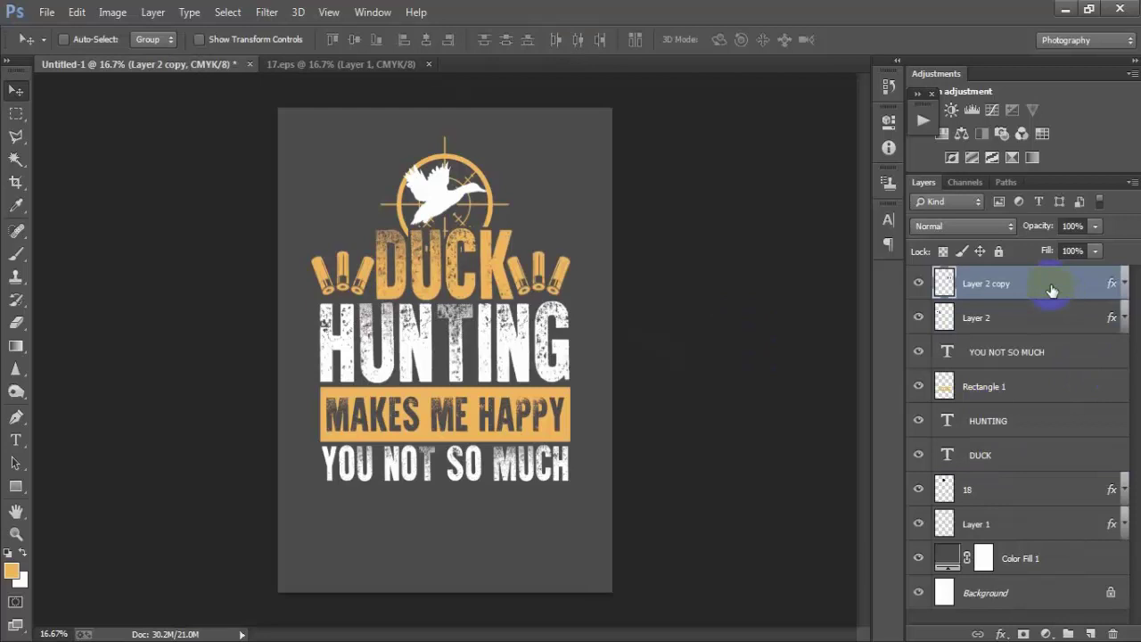
pyautogui.hotkey('shift', 'Right')
pyautogui.click(1062, 330)
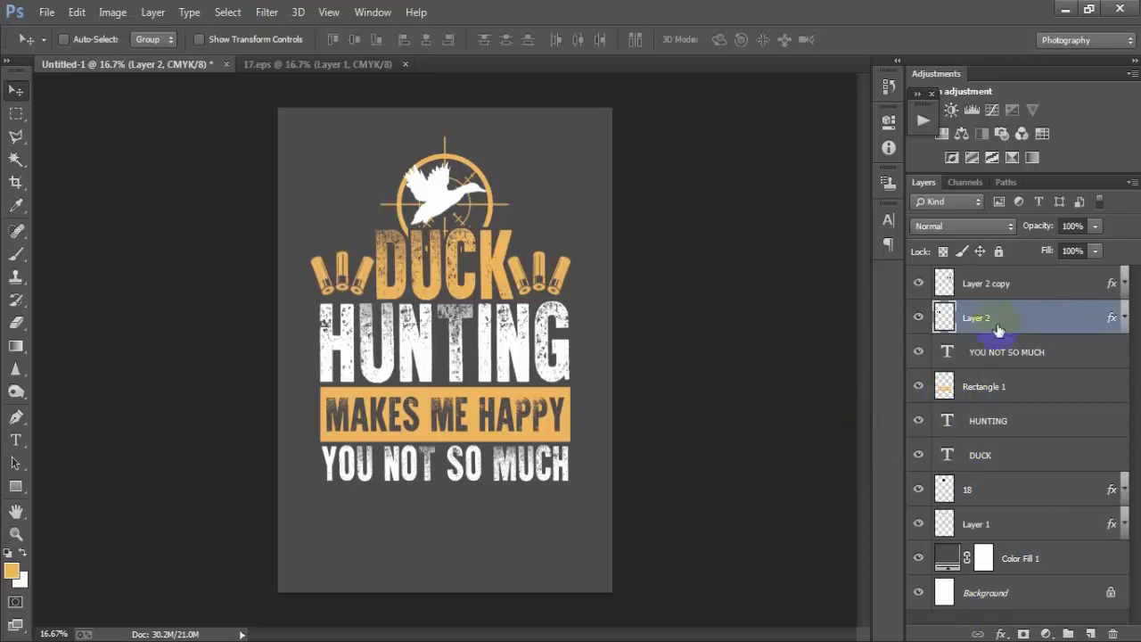
pyautogui.click(1022, 281)
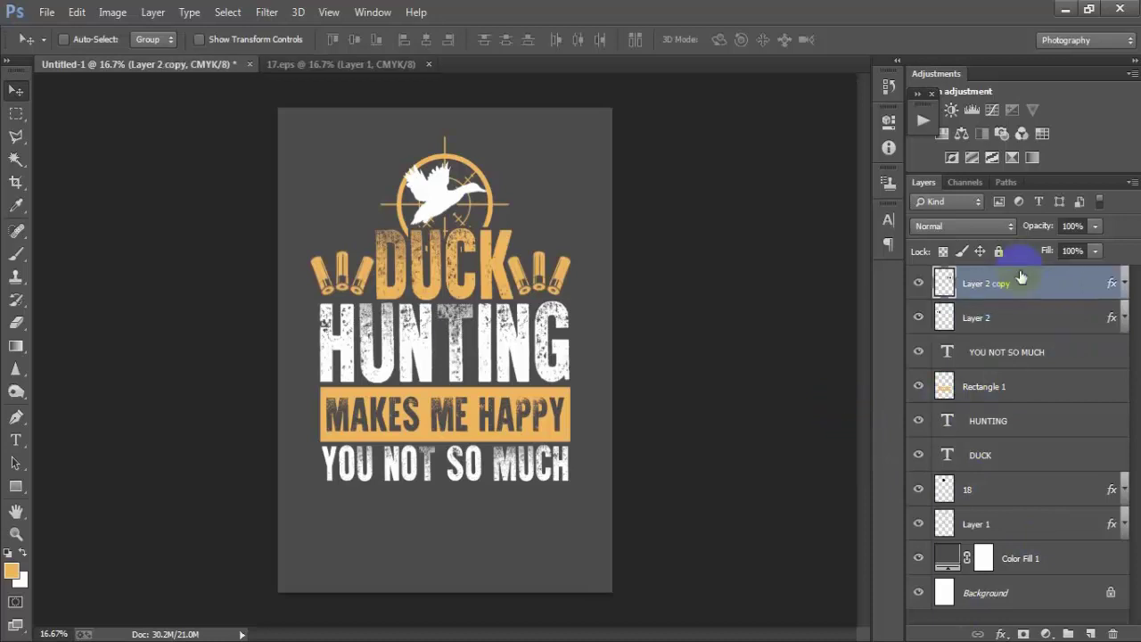
pyautogui.click(429, 64)
pyautogui.click(573, 259)
# Step: Open 16.eps rasterized at 300 pixels/inch and dock its window beside the poster document
pyautogui.click(44, 12)
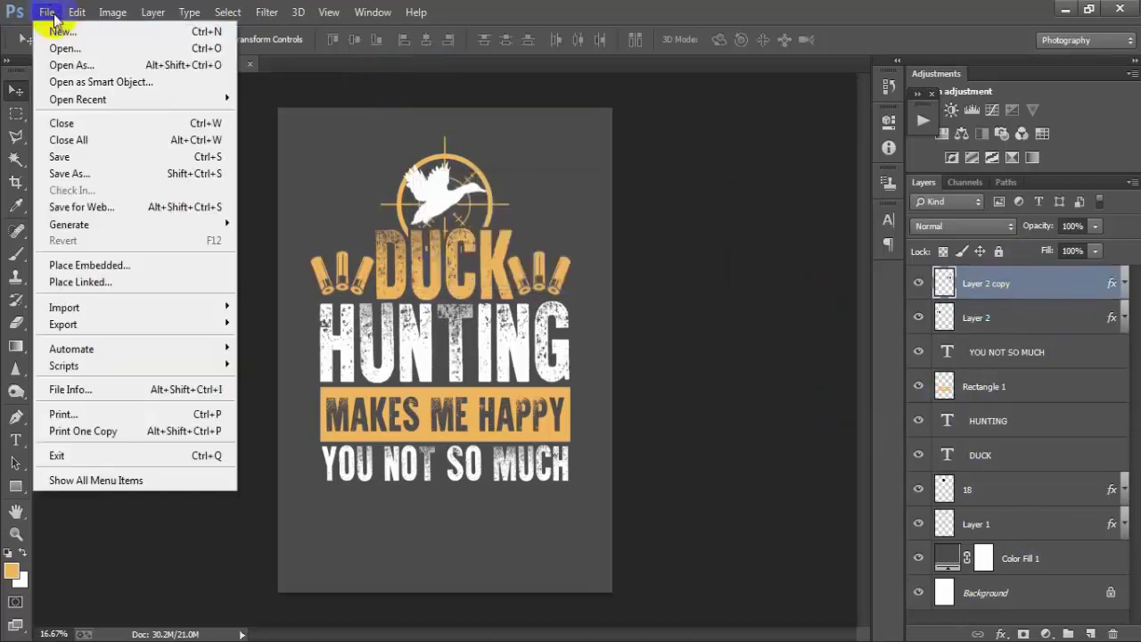
pyautogui.click(53, 47)
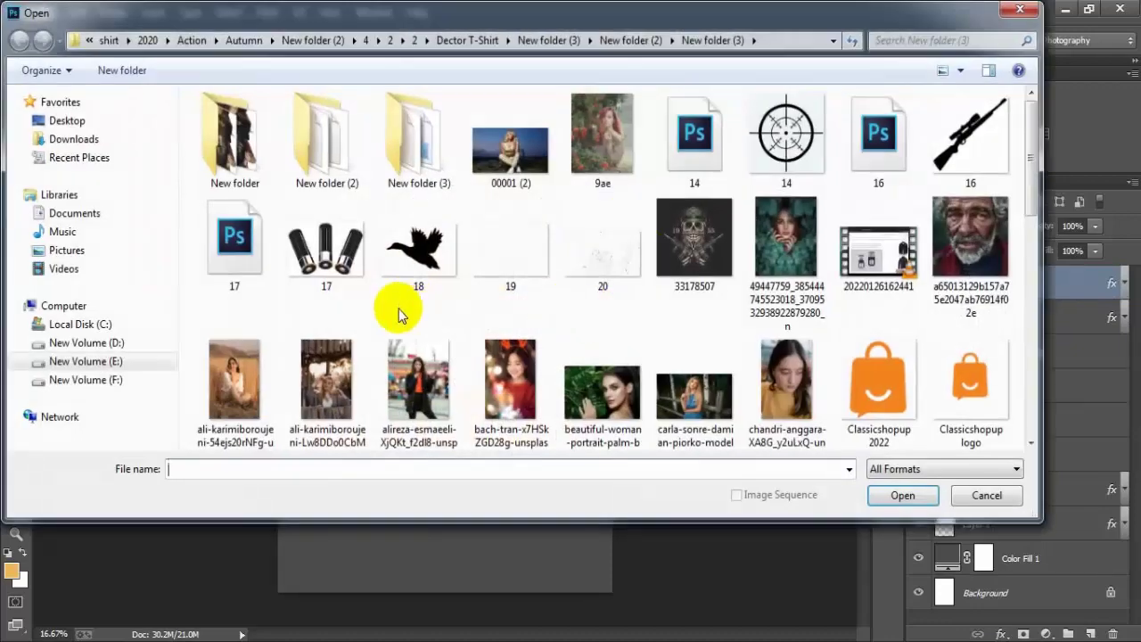
pyautogui.click(878, 134)
pyautogui.click(902, 495)
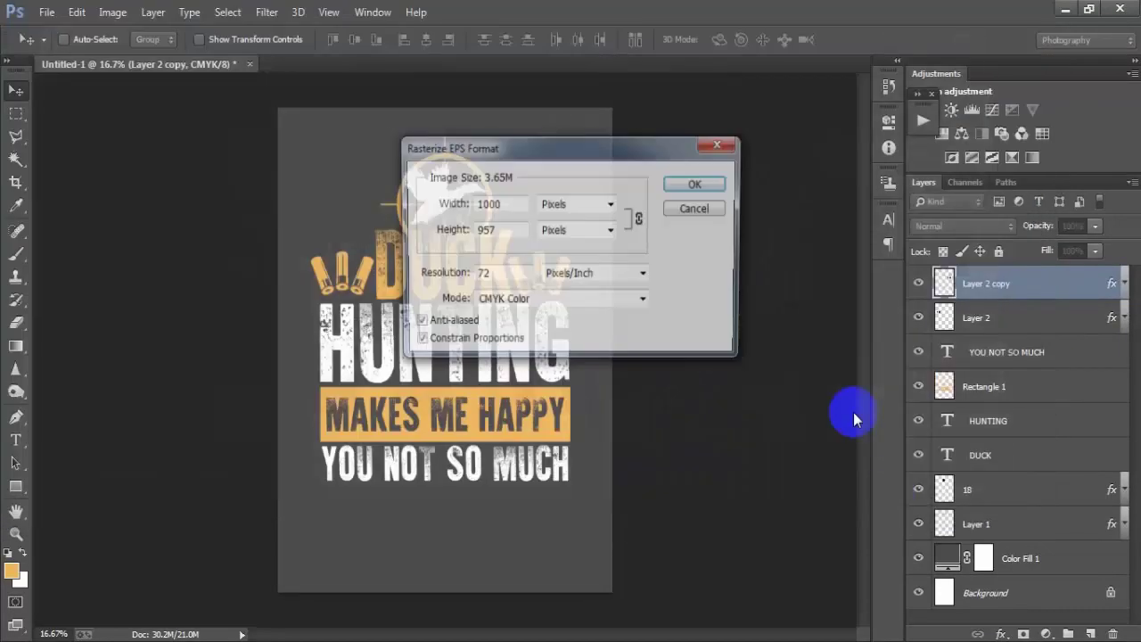
pyautogui.moveTo(486, 274); pyautogui.dragTo(431, 279)
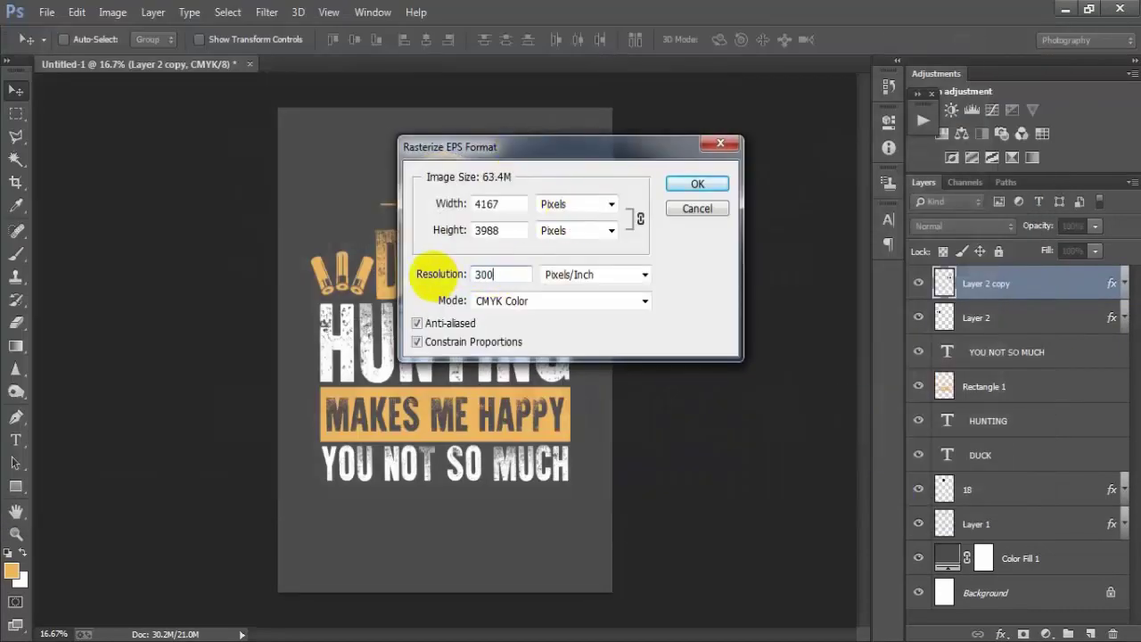
pyautogui.press('Return')
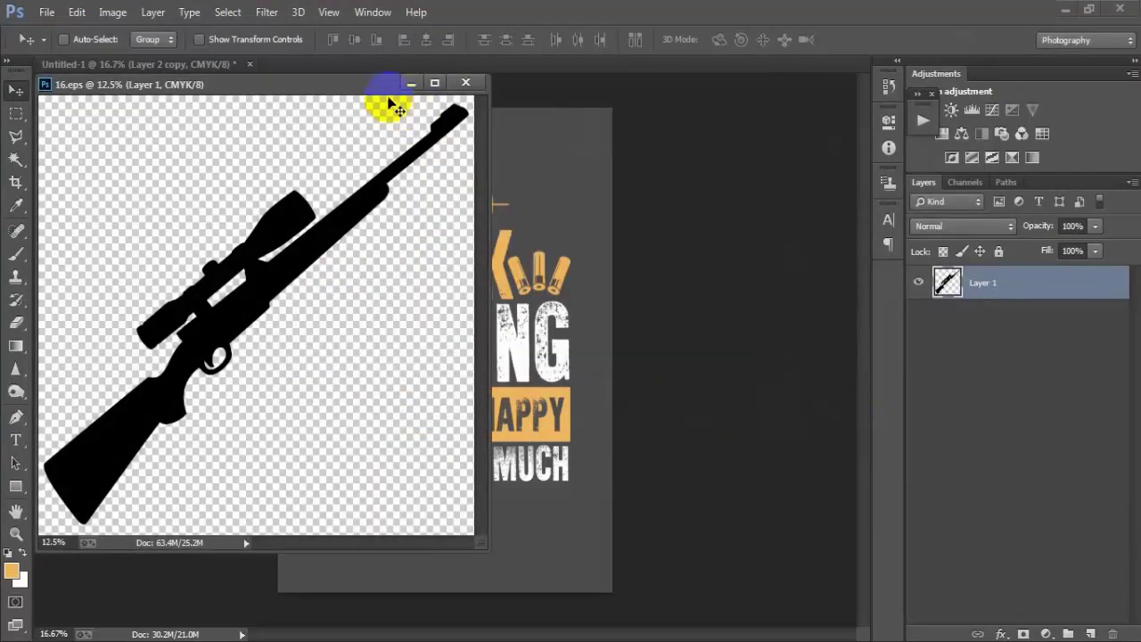
pyautogui.moveTo(392, 105); pyautogui.dragTo(532, 66)
# Step: Copy the rifle silhouette into the poster as a new top layer and close 16.eps without saving
pyautogui.moveTo(428, 300); pyautogui.dragTo(499, 411)
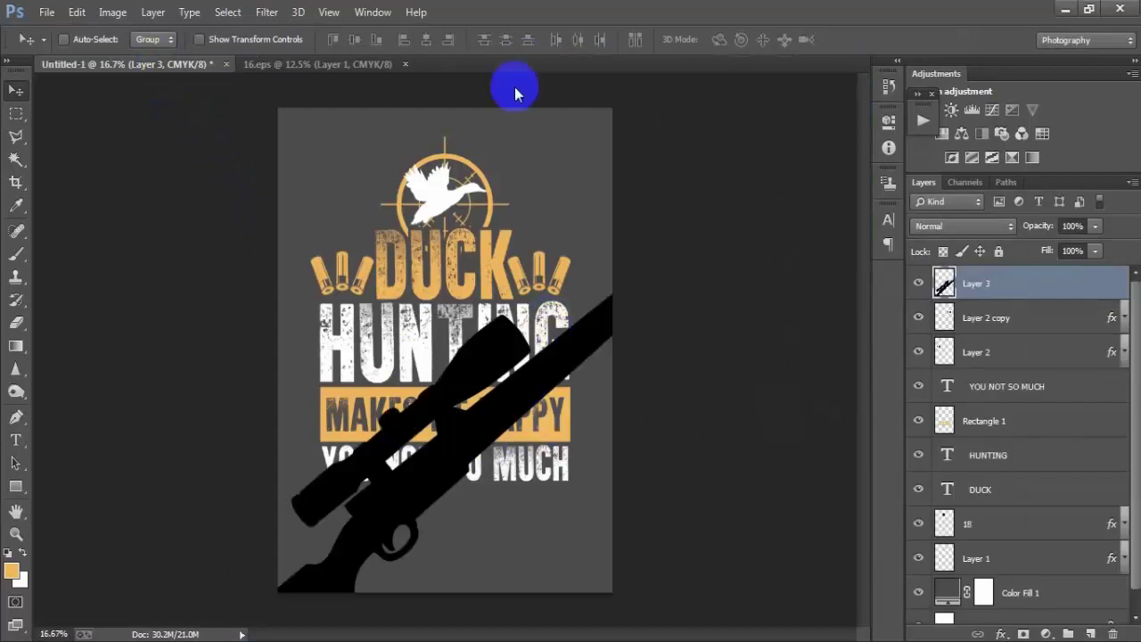
pyautogui.click(405, 64)
pyautogui.click(587, 259)
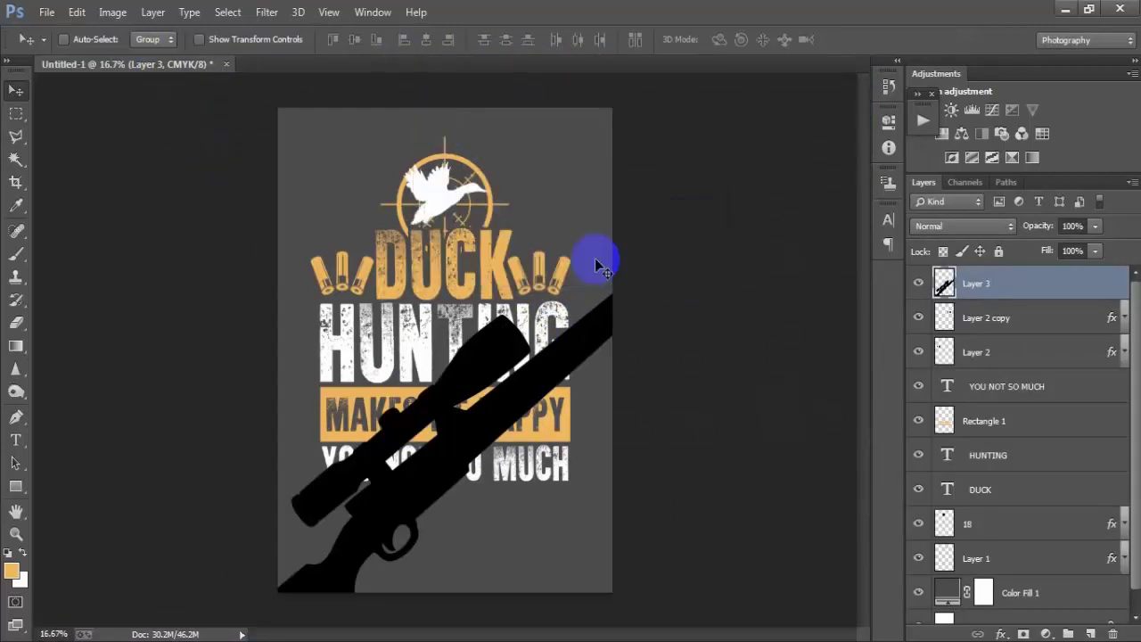
# Step: Scale the rifle down to about the text width, rotate it nearly horizontal and place it below YOU NOT SO MUCH
pyautogui.hotkey('ctrl', 't')
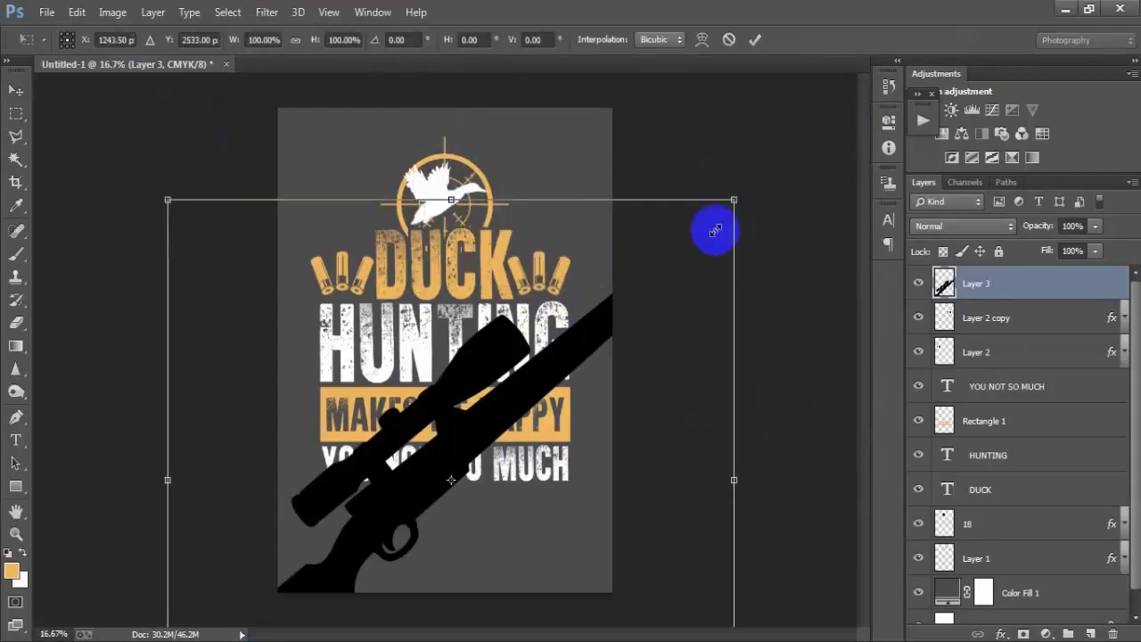
pyautogui.moveTo(715, 231); pyautogui.dragTo(520, 412)
pyautogui.moveTo(561, 523); pyautogui.dragTo(492, 599)
pyautogui.moveTo(551, 482); pyautogui.dragTo(519, 527)
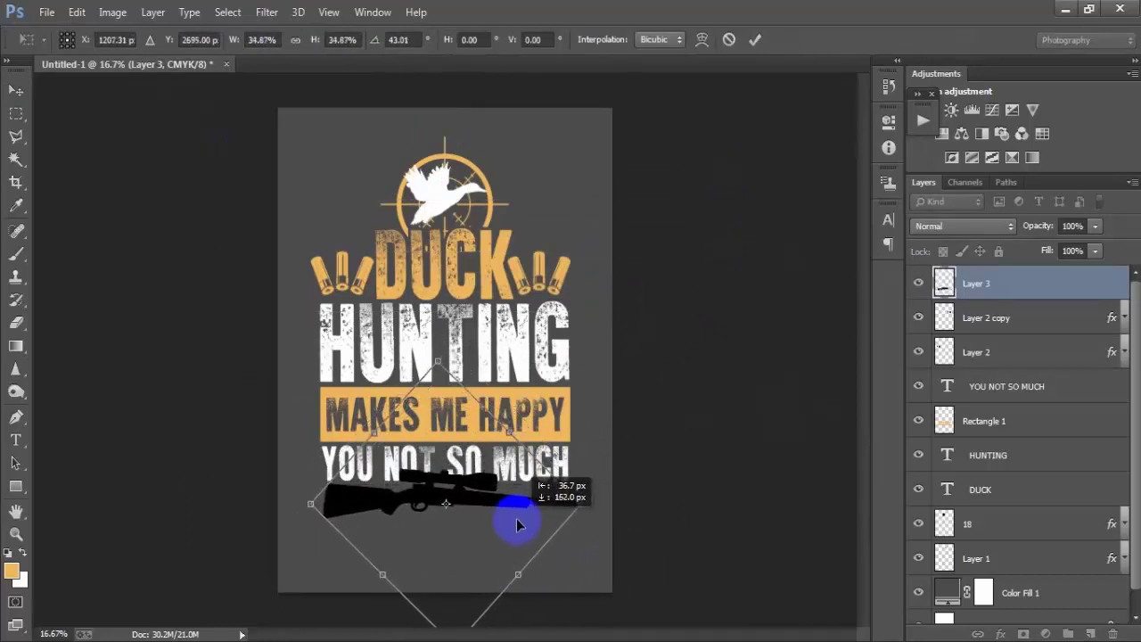
pyautogui.moveTo(604, 585); pyautogui.dragTo(570, 475)
pyautogui.click(754, 39)
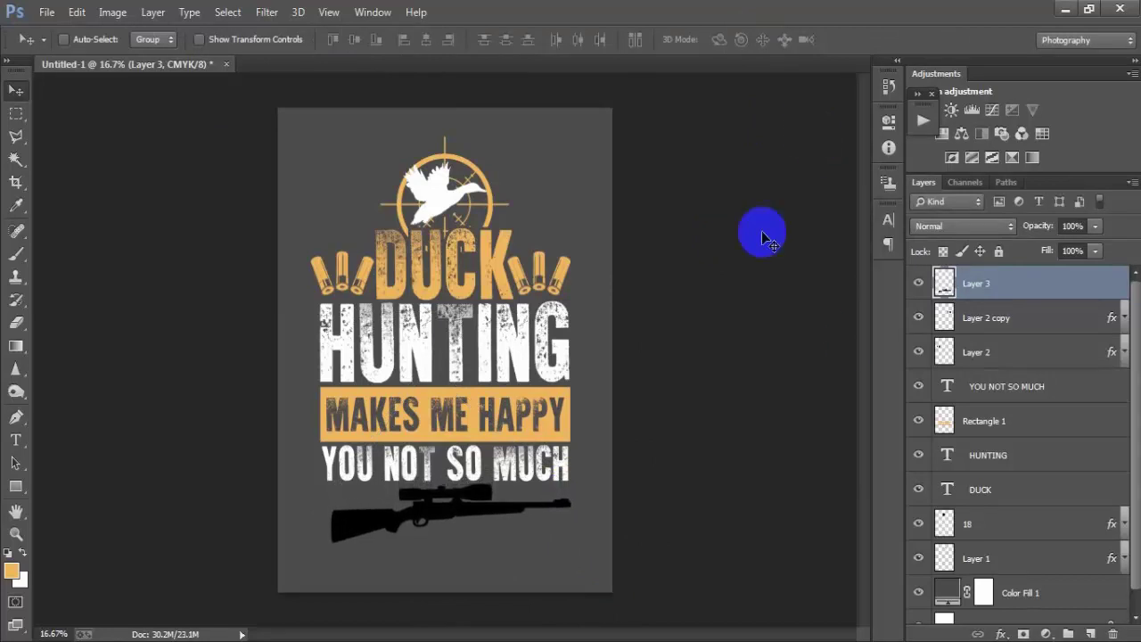
# Step: Center the rifle layer horizontally on the Background layer
pyautogui.scroll(-1, 1115, 433)
pyautogui.keyDown('shift'); pyautogui.click(992, 606); pyautogui.keyUp('shift')
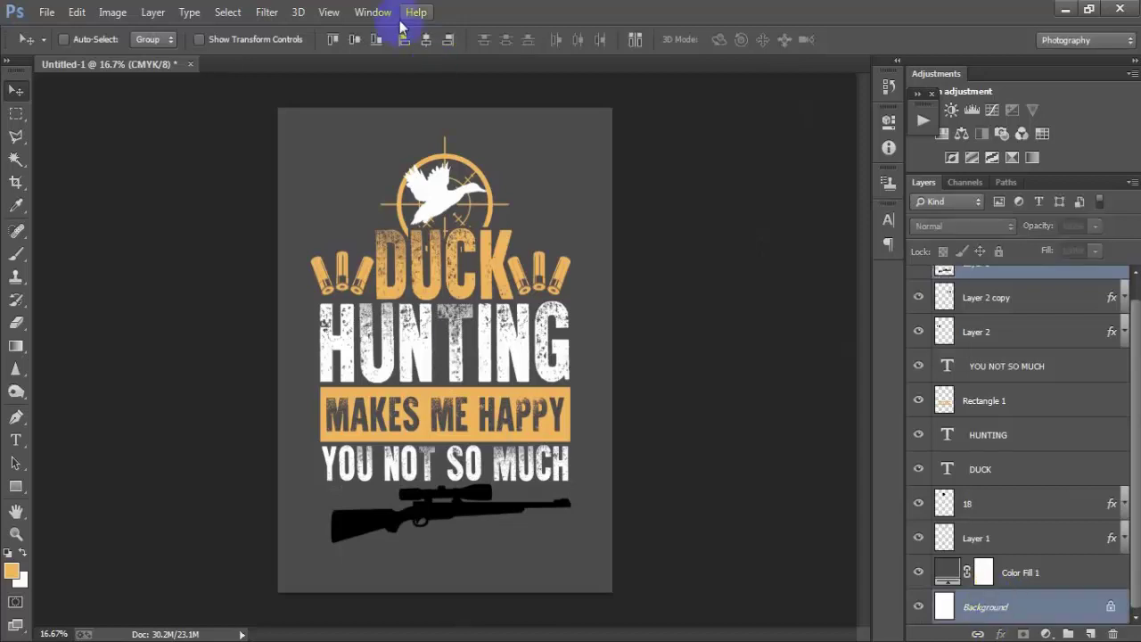
pyautogui.click(428, 40)
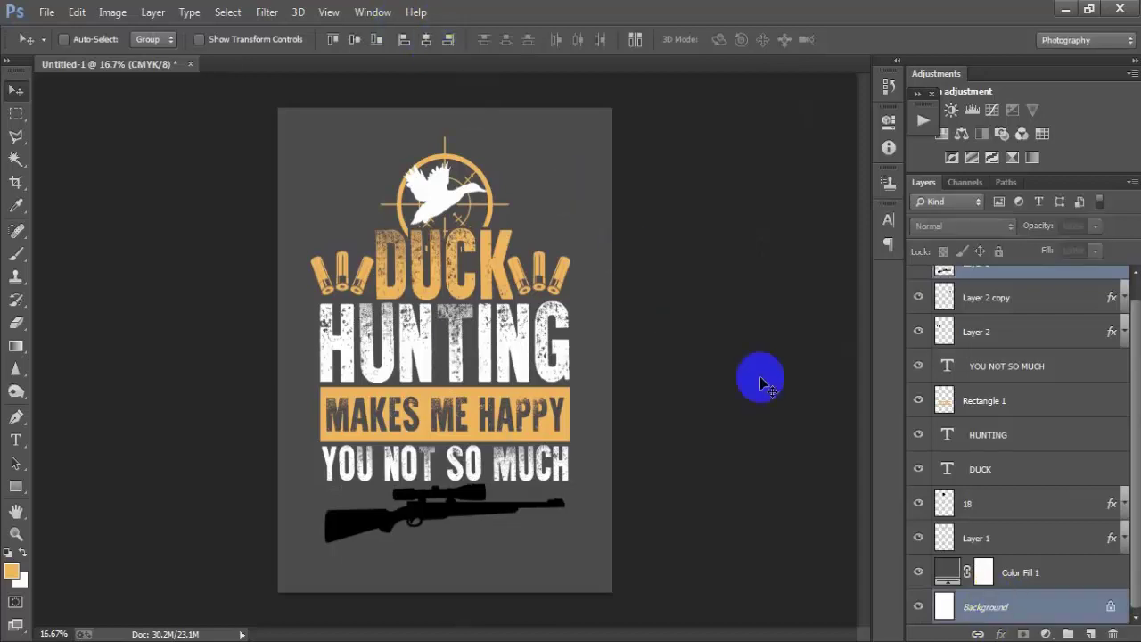
# Step: Add a Color Overlay in orange f1b752 to the rifle layer and collapse its effects list
pyautogui.scroll(1, 964, 373)
pyautogui.click(1009, 295)
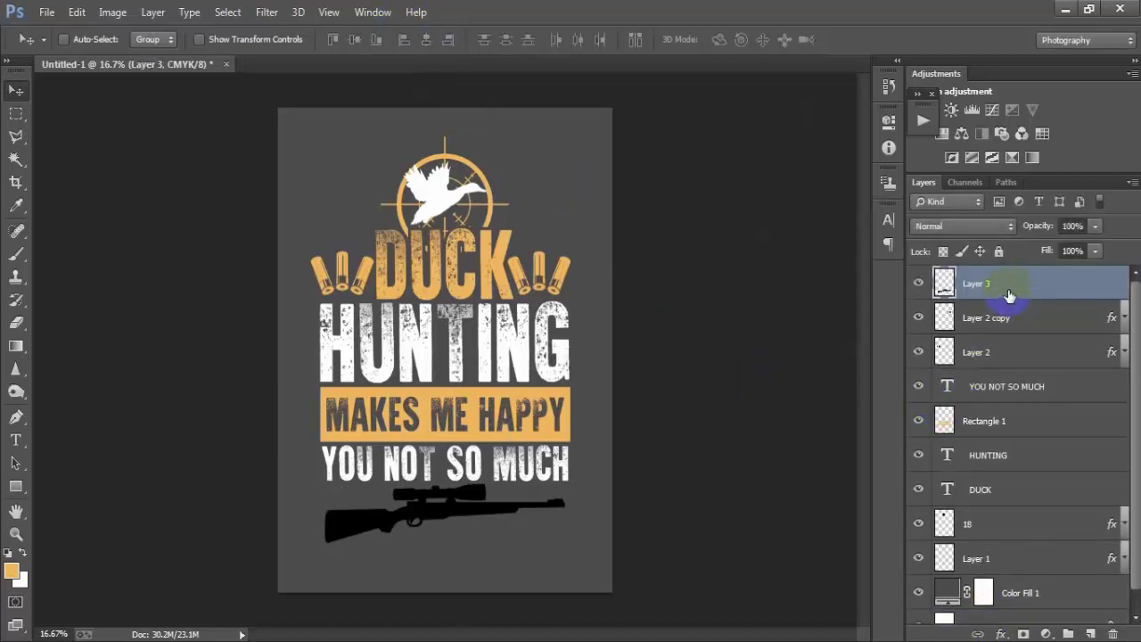
pyautogui.doubleClick(1064, 286)
pyautogui.click(624, 303)
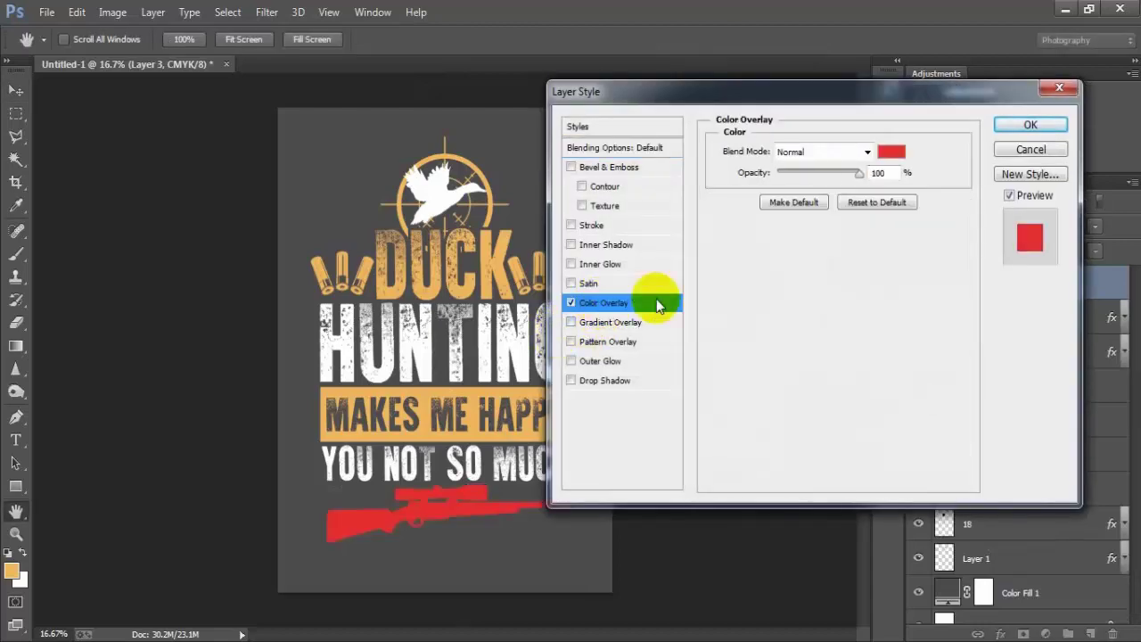
pyautogui.click(891, 152)
pyautogui.doubleClick(713, 382)
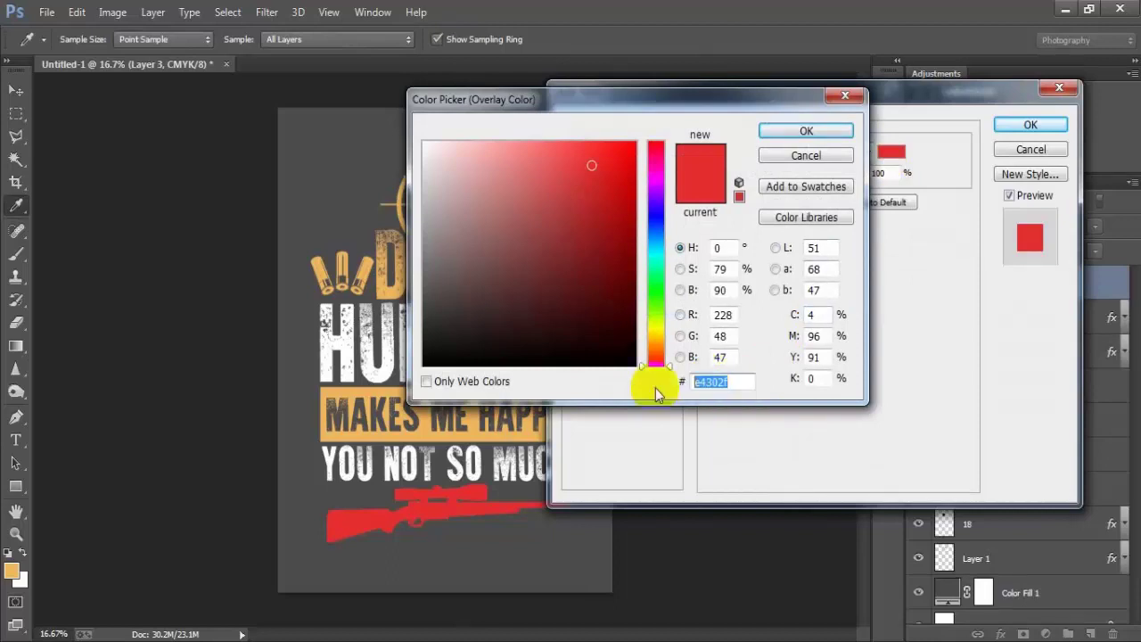
pyautogui.write('B1')
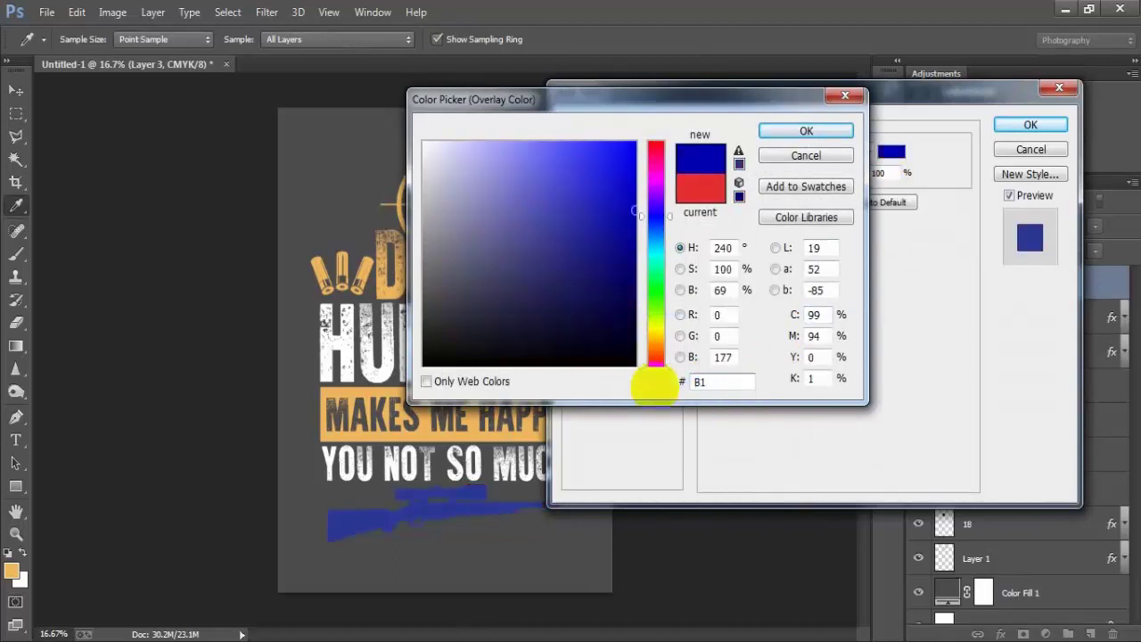
pyautogui.press('BackSpace')
pyautogui.press('BackSpace')
pyautogui.write('F1B')
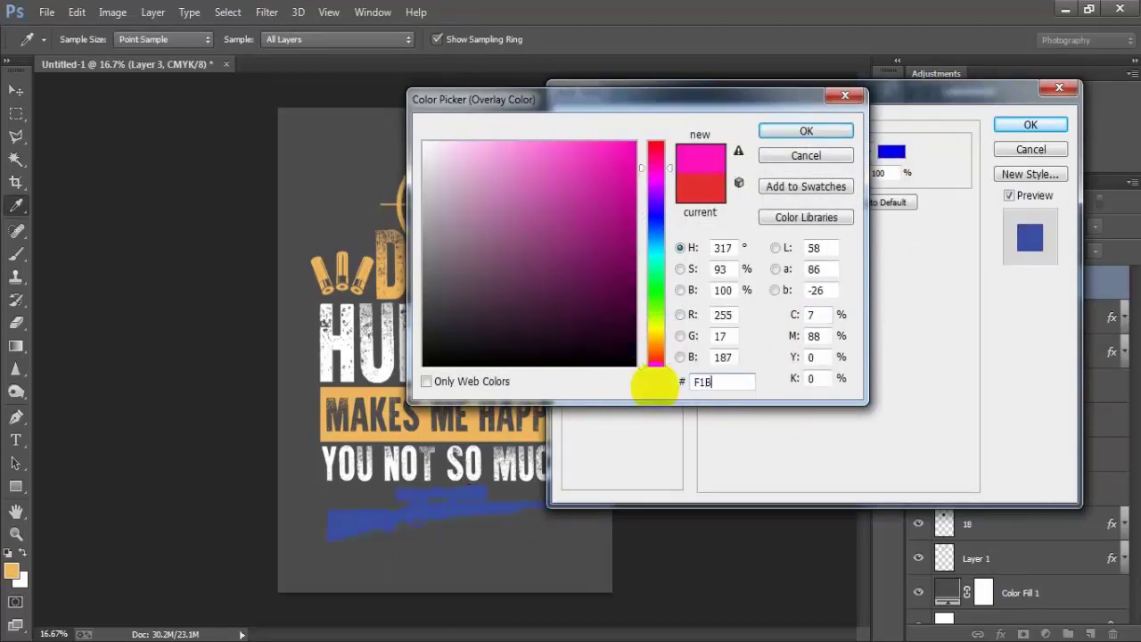
pyautogui.write('7')
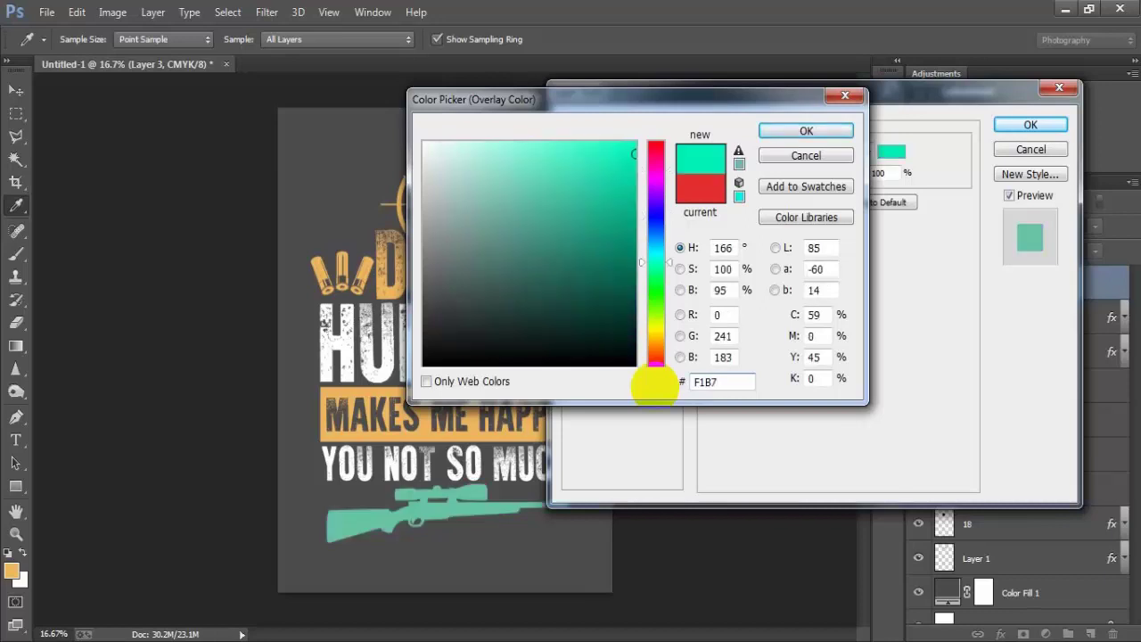
pyautogui.write('52')
pyautogui.press('Return')
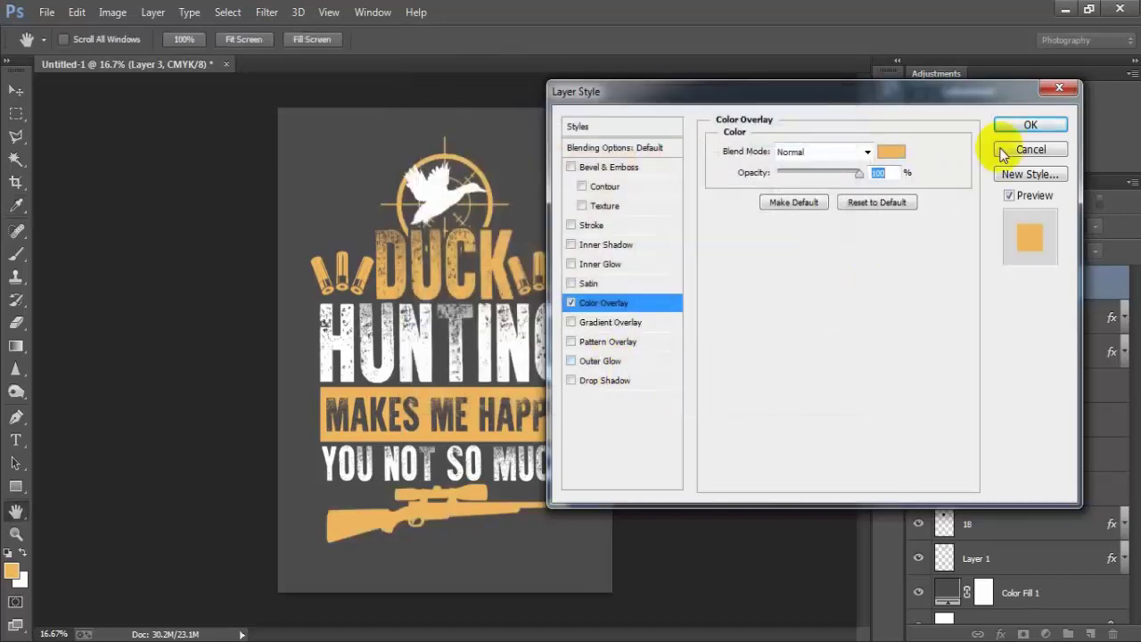
pyautogui.click(1029, 125)
pyautogui.click(1125, 283)
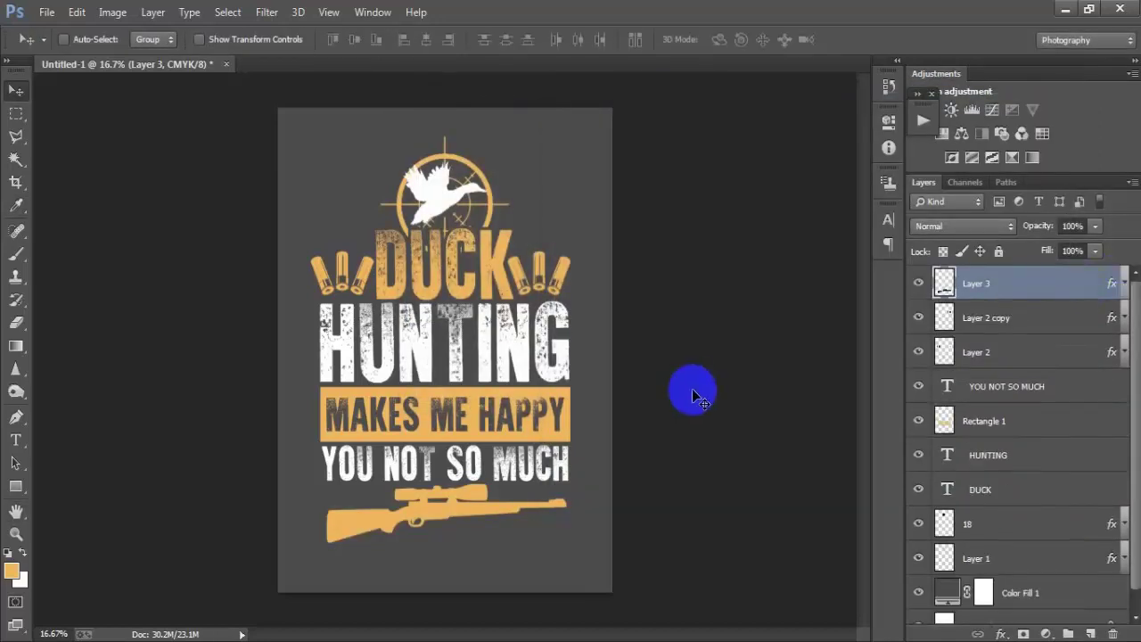
# Step: Place the speckle texture file 20 as a linked image over the poster and rasterize its layer
pyautogui.click(44, 11)
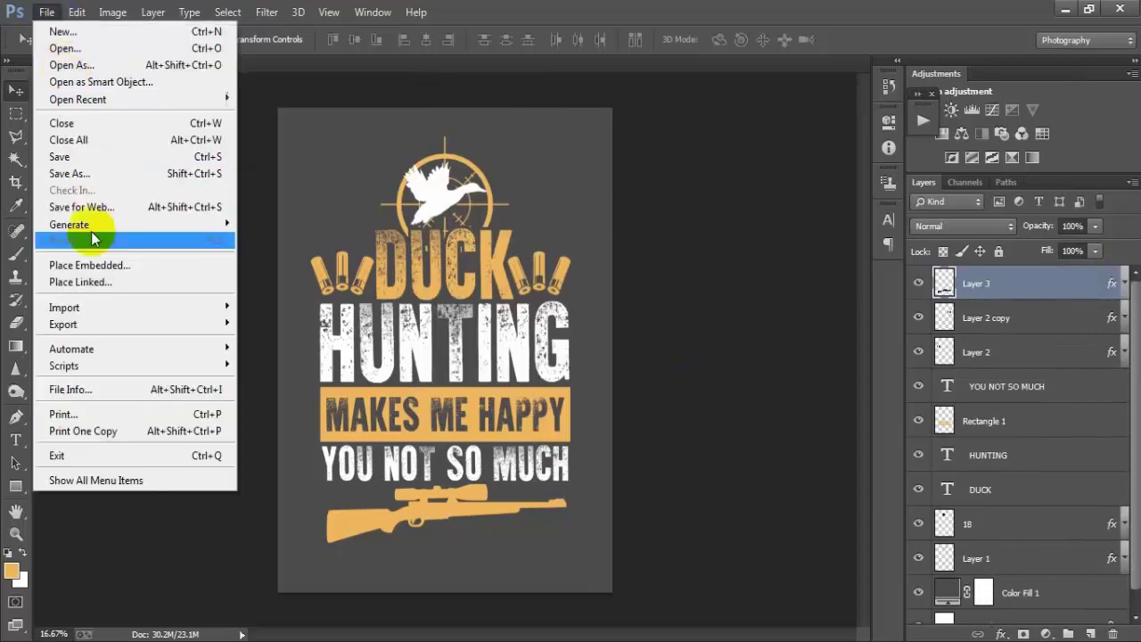
pyautogui.click(97, 283)
pyautogui.click(595, 268)
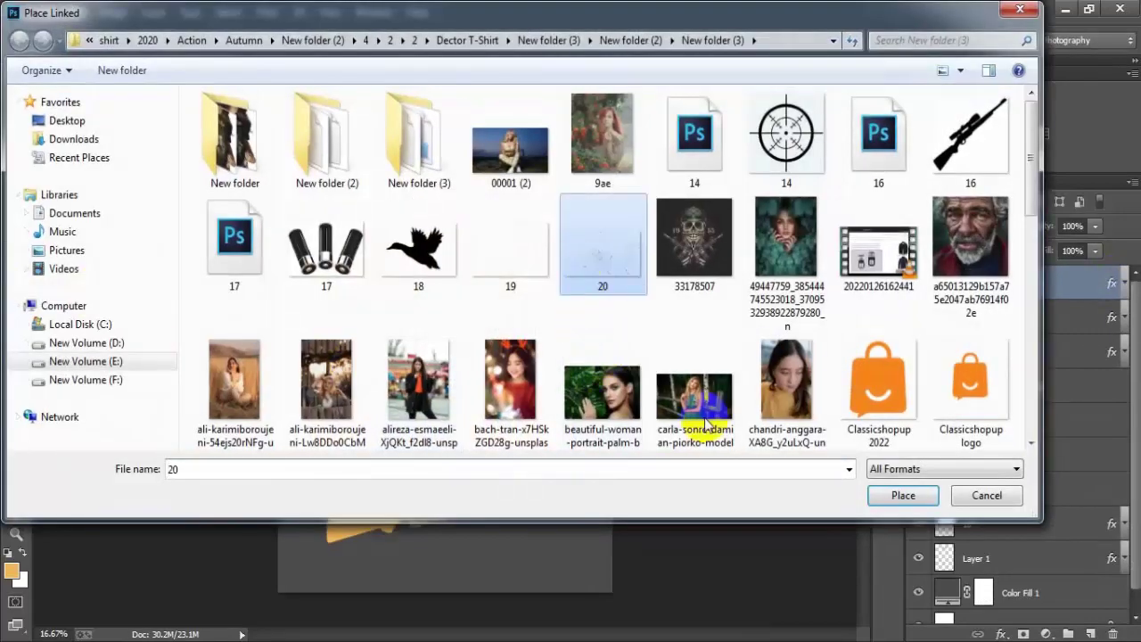
pyautogui.click(902, 495)
pyautogui.moveTo(613, 449); pyautogui.dragTo(589, 480)
pyautogui.click(586, 39)
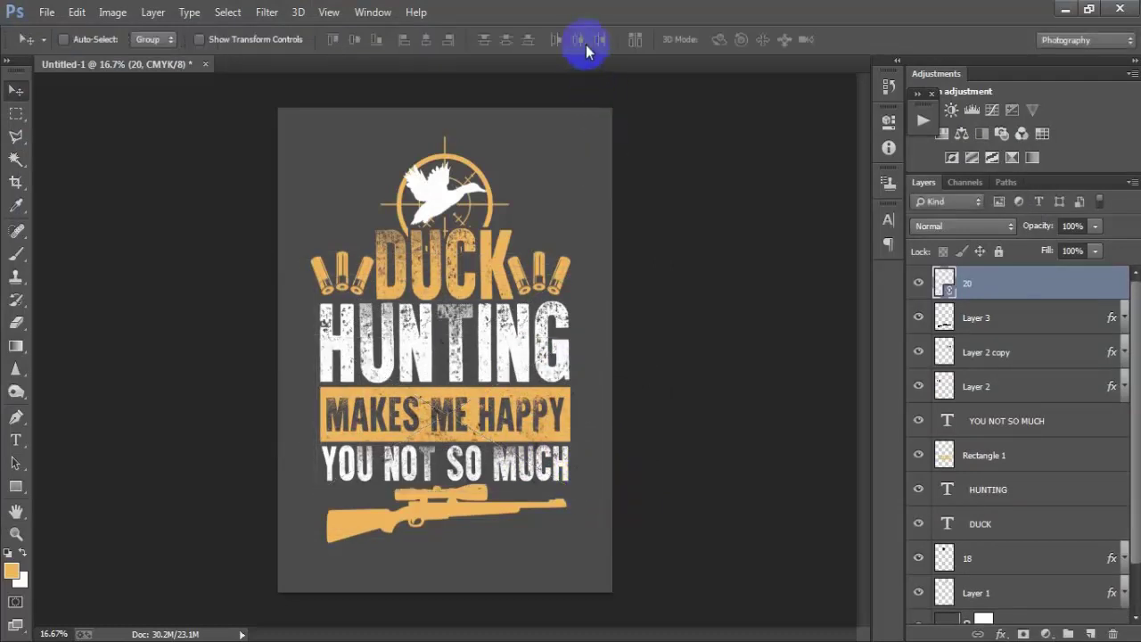
pyautogui.rightClick(1055, 287)
pyautogui.click(793, 331)
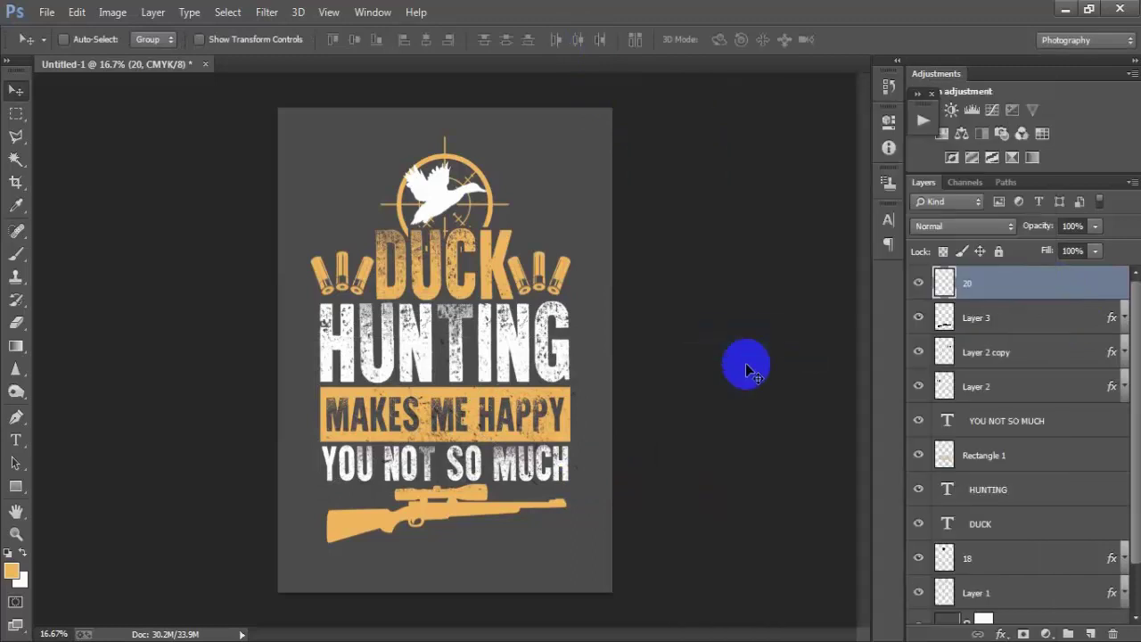
# Step: Duplicate the 20 texture layer three times and spread the copies to cover the whole design
pyautogui.hotkey('ctrl', 'j')
pyautogui.moveTo(615, 373); pyautogui.dragTo(366, 282)
pyautogui.hotkey('ctrl', 'j')
pyautogui.hotkey('ctrl', 'j')
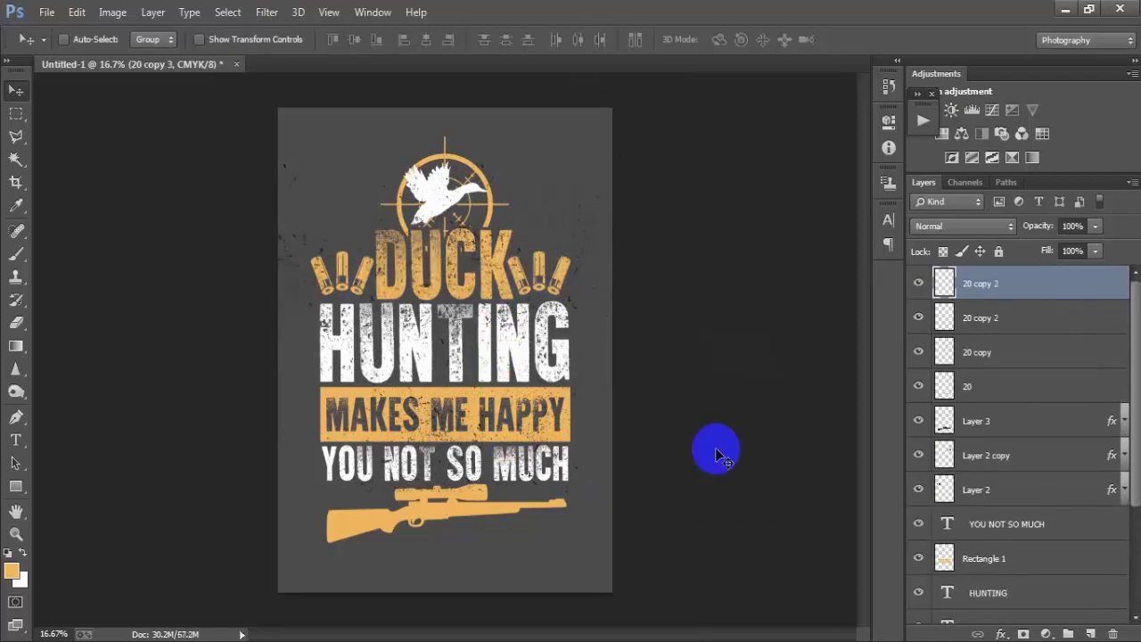
pyautogui.moveTo(491, 284); pyautogui.dragTo(622, 546)
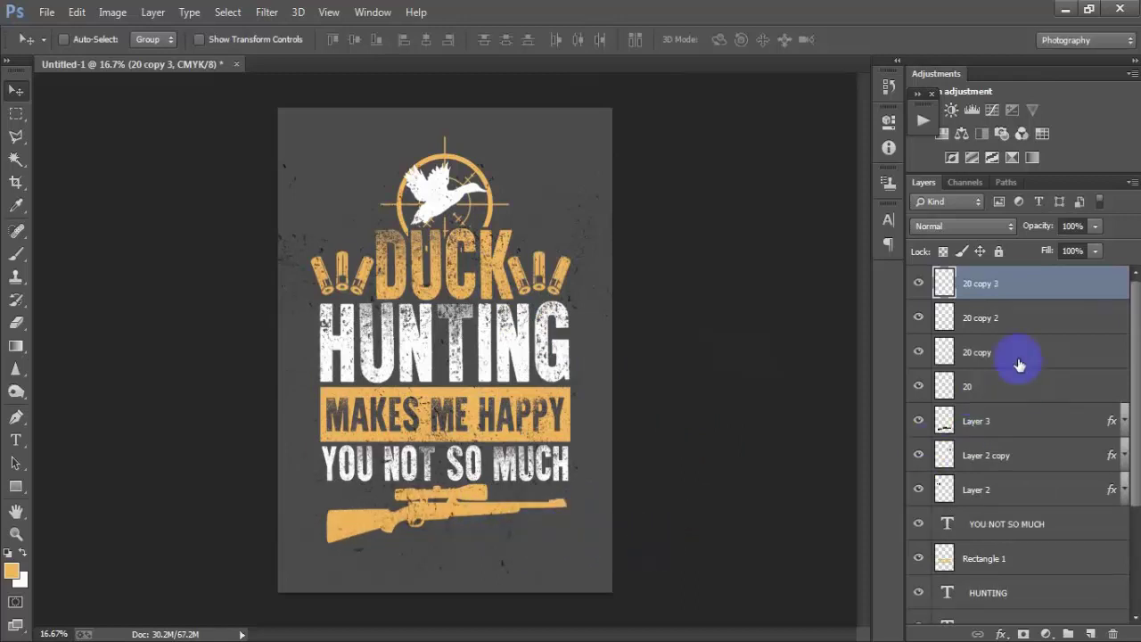
# Step: Merge the four speckle texture 20 layers into one and load the merged layer's pixels as a selection
pyautogui.keyDown('shift'); pyautogui.click(1015, 388); pyautogui.keyUp('shift')
pyautogui.hotkey('ctrl', 'e')
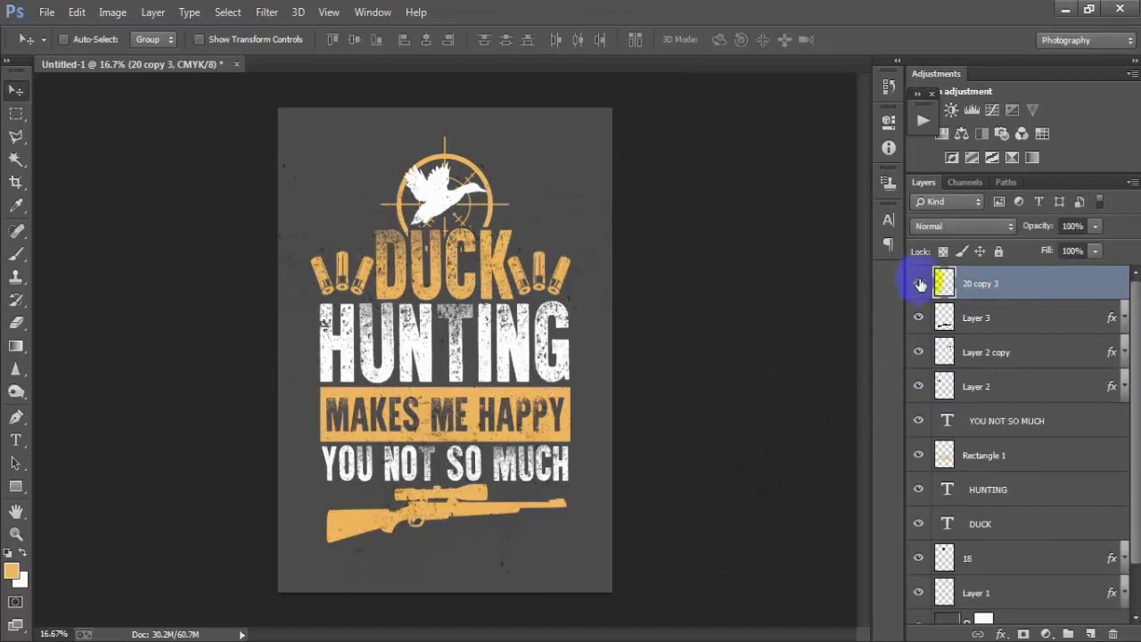
pyautogui.keyDown('ctrl'); pyautogui.click(945, 283); pyautogui.keyUp('ctrl')
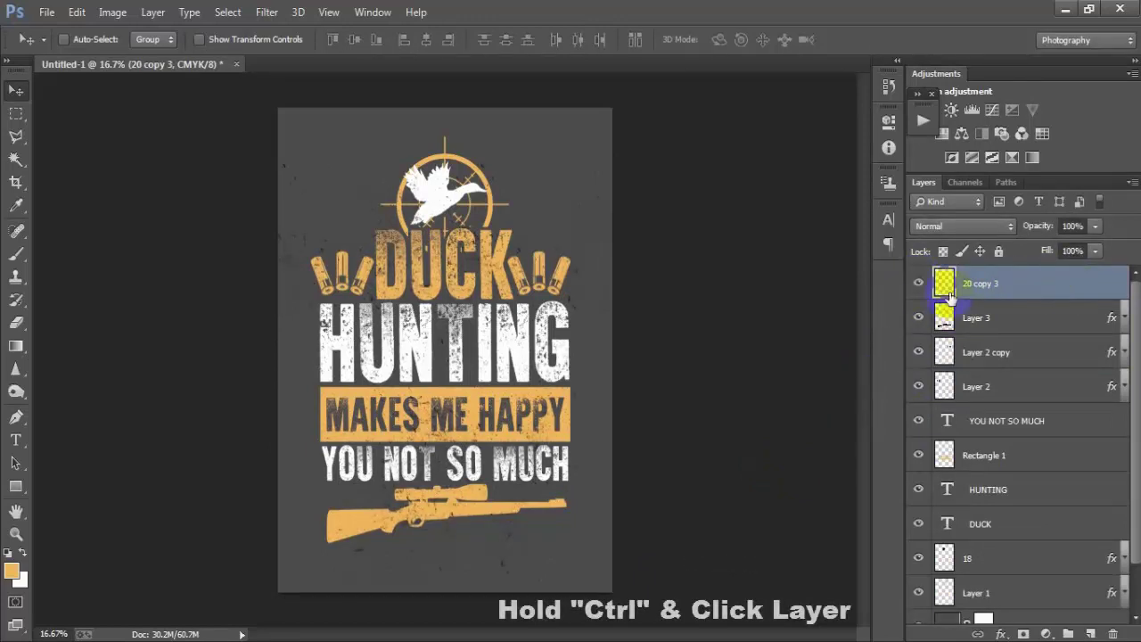
# Step: Delete the selected speckle areas from the rifle layer and both shotgun shell layers
pyautogui.click(943, 317)
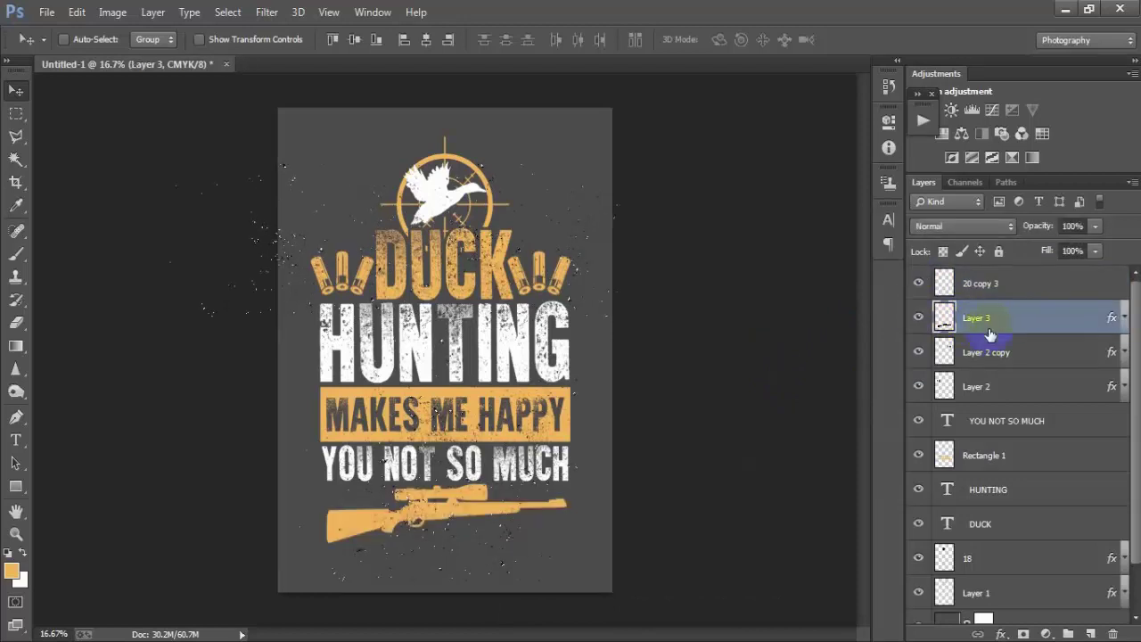
pyautogui.press('Delete')
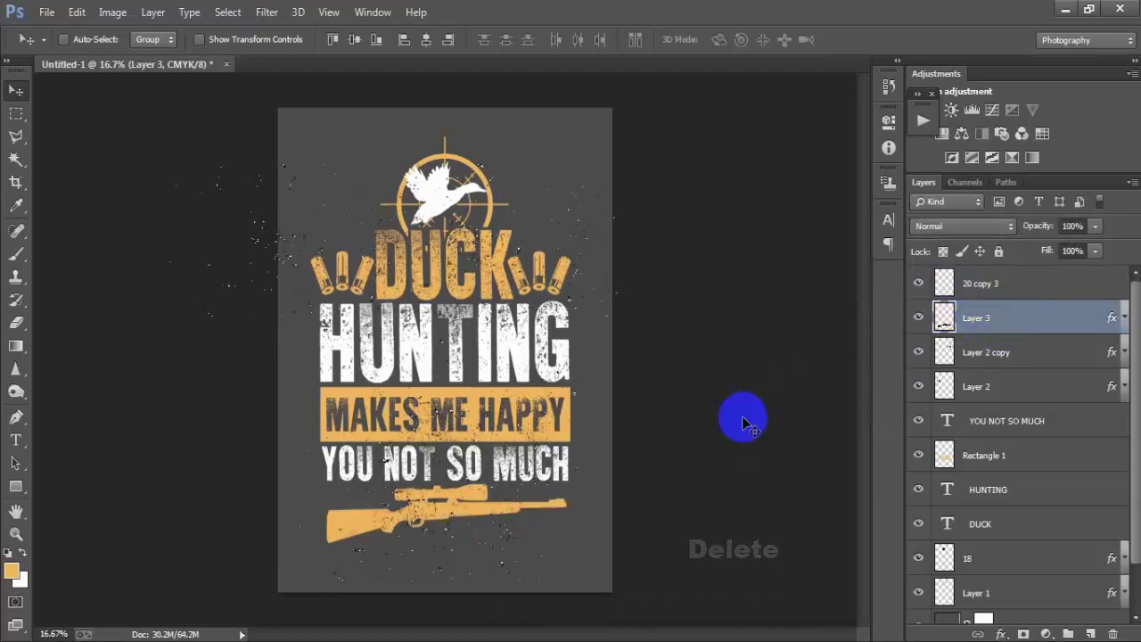
pyautogui.click(968, 357)
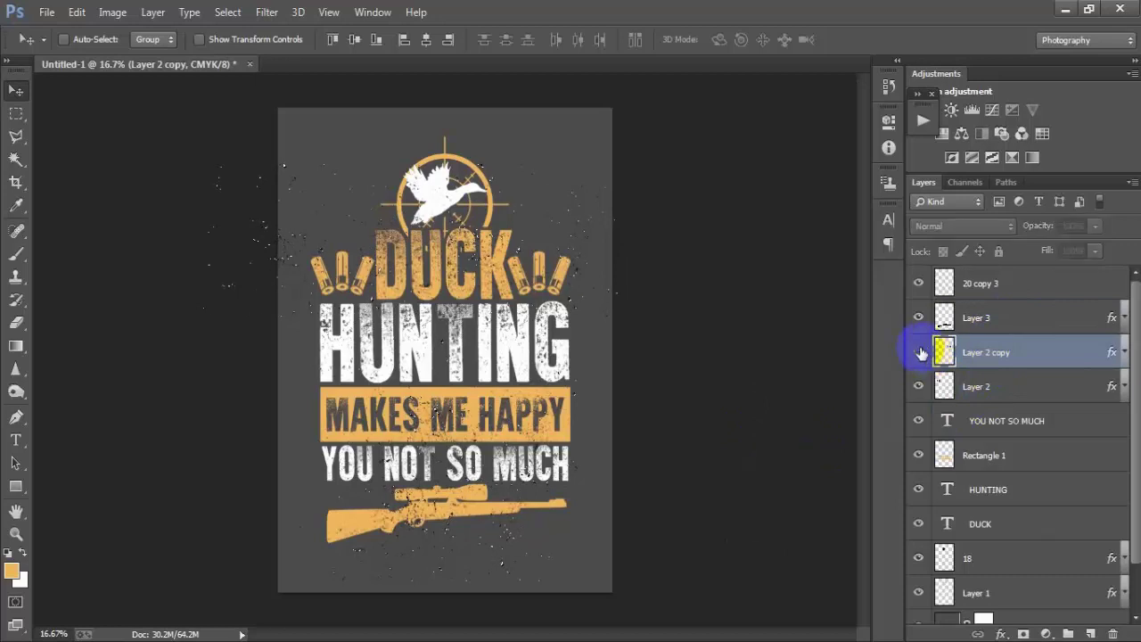
pyautogui.click(920, 352)
pyautogui.click(920, 352)
pyautogui.press('Delete')
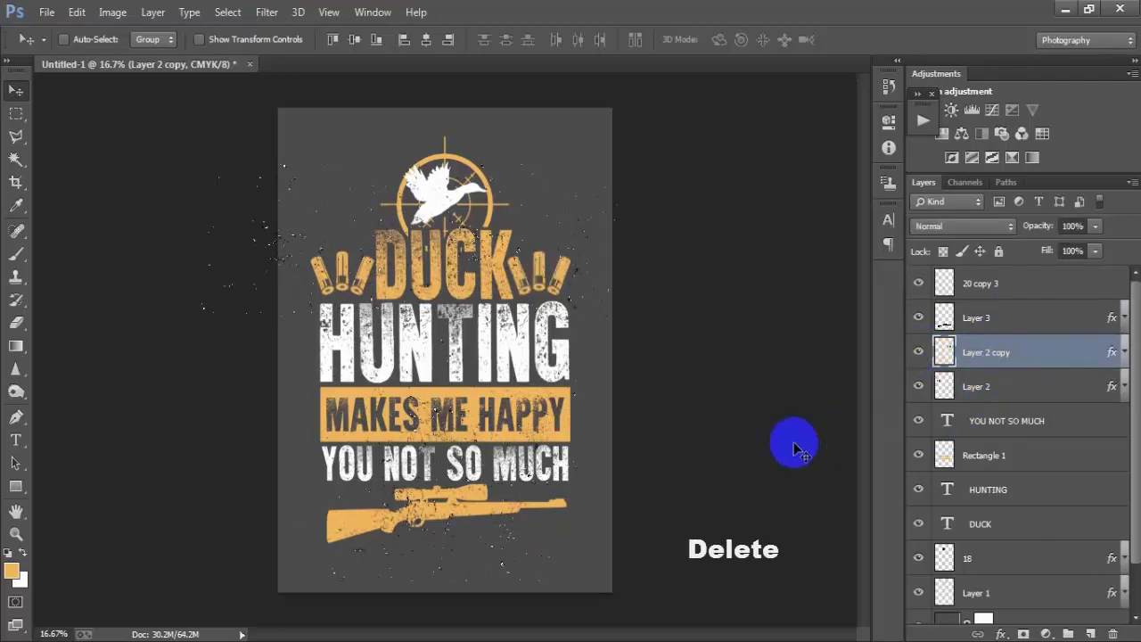
pyautogui.click(1081, 385)
pyautogui.click(919, 386)
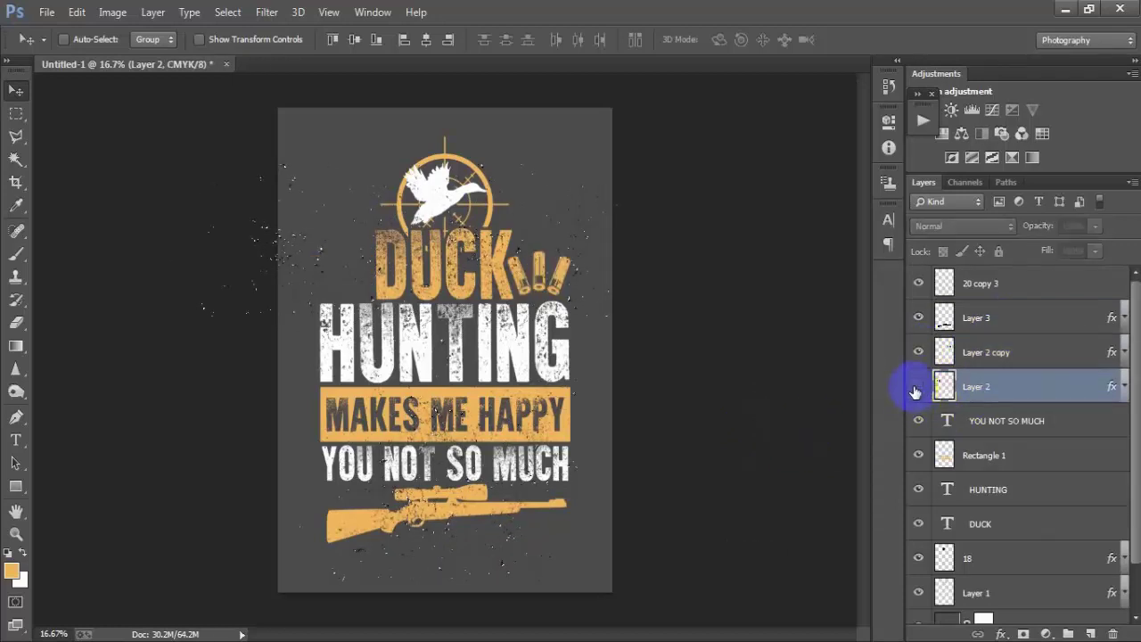
pyautogui.click(919, 386)
pyautogui.press('Delete')
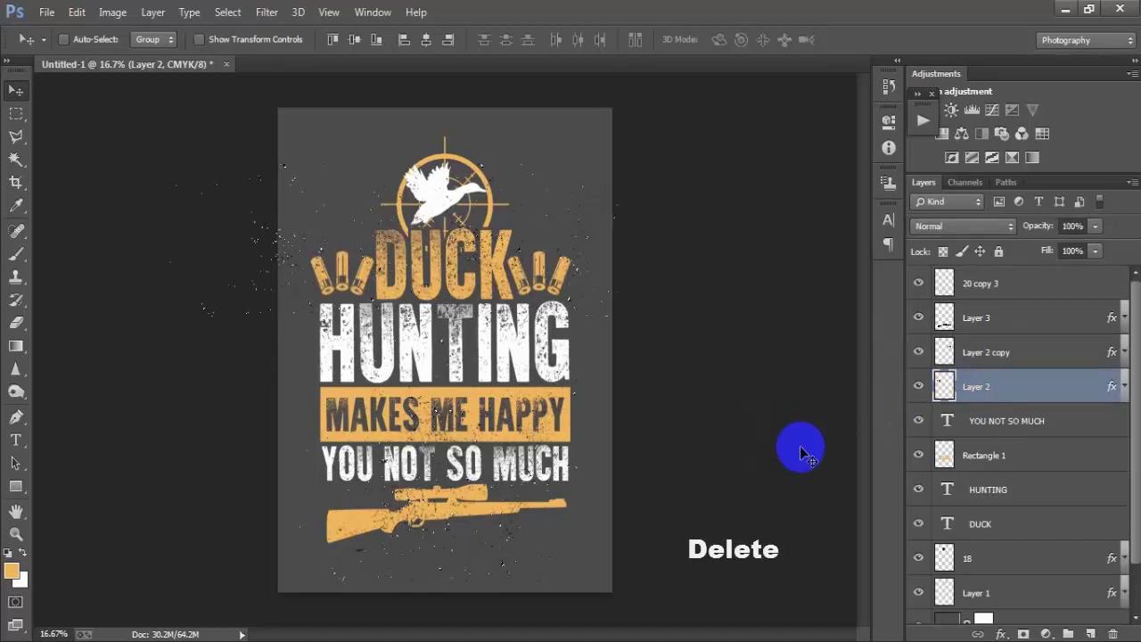
# Step: Delete the selected speckle areas from duck layer 18 and clear the selection
pyautogui.scroll(-2, 1129, 453)
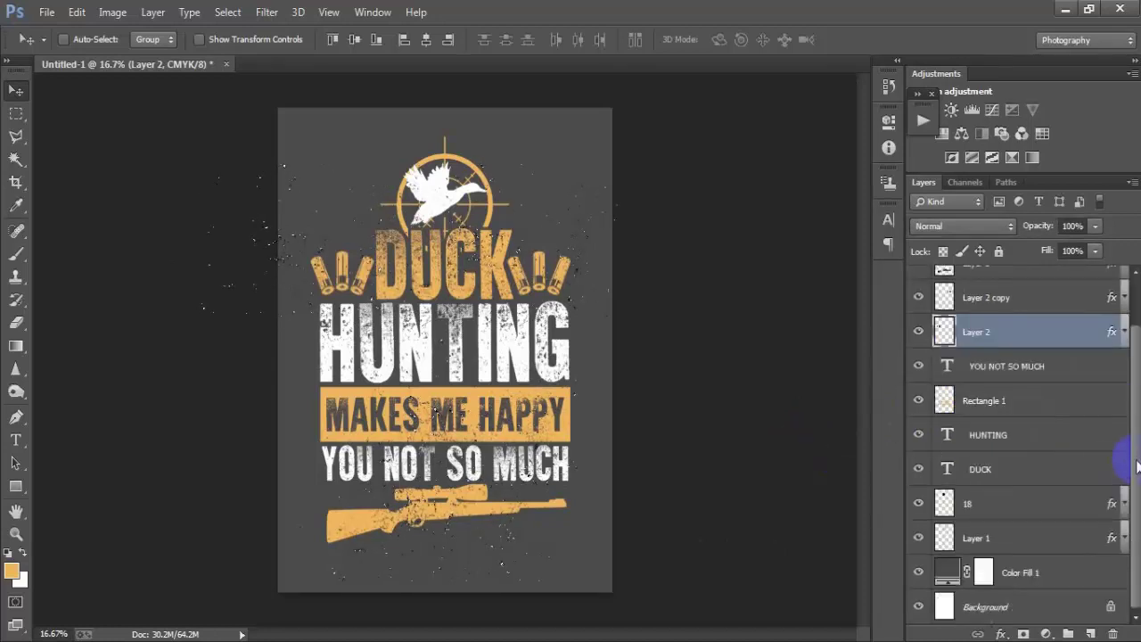
pyautogui.click(1020, 502)
pyautogui.click(918, 503)
pyautogui.click(919, 504)
pyautogui.click(919, 503)
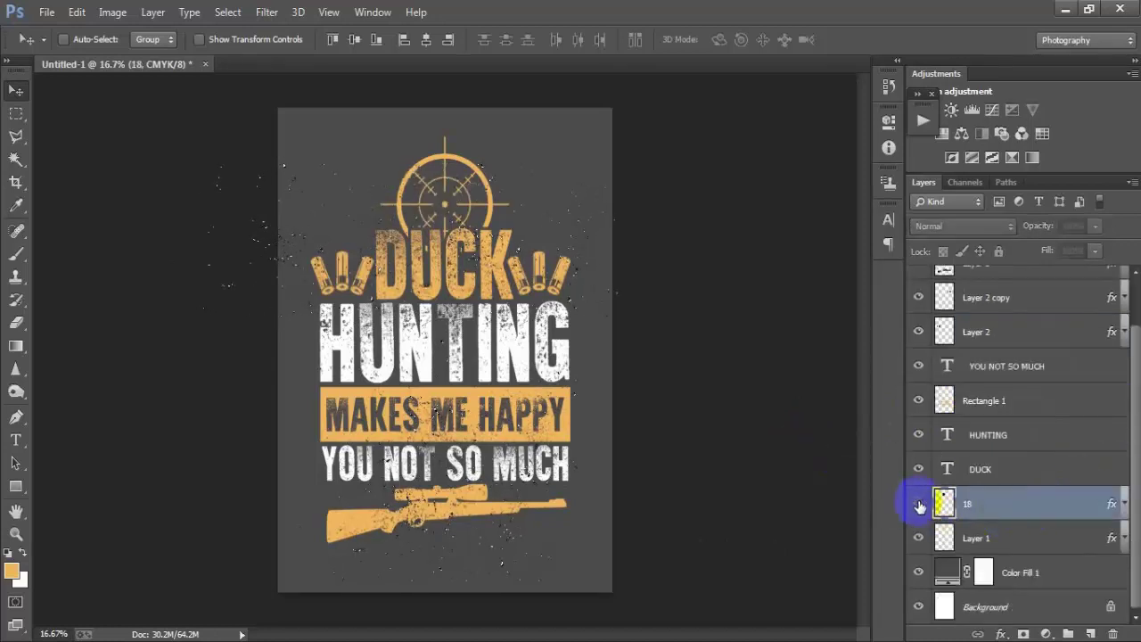
pyautogui.click(919, 504)
pyautogui.click(1013, 507)
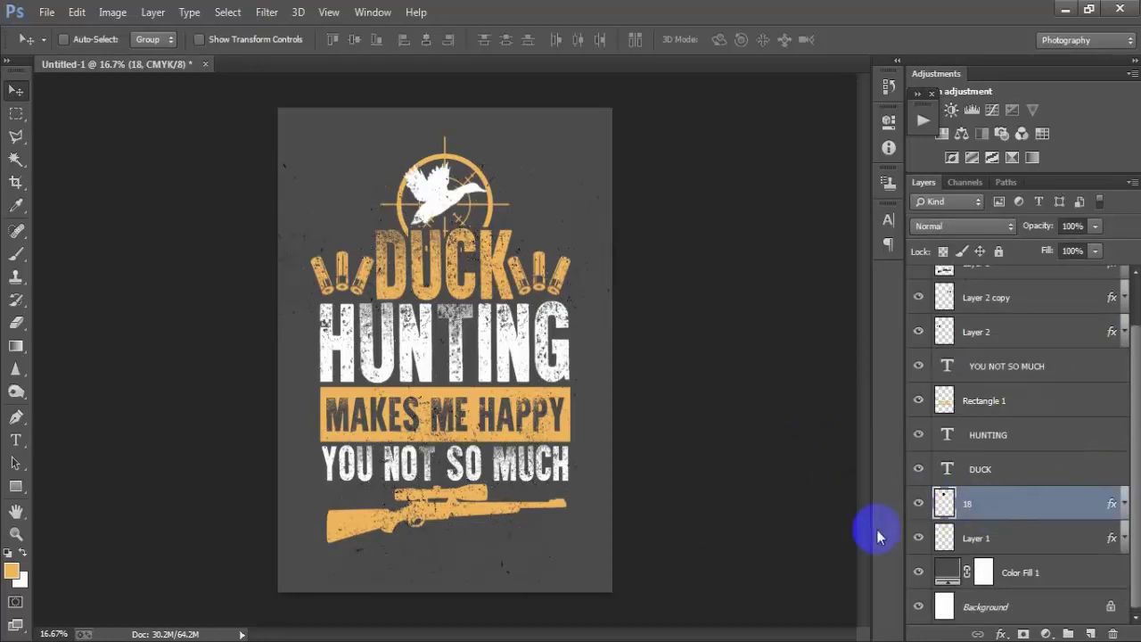
pyautogui.scroll(2, 1083, 357)
pyautogui.click(1007, 286)
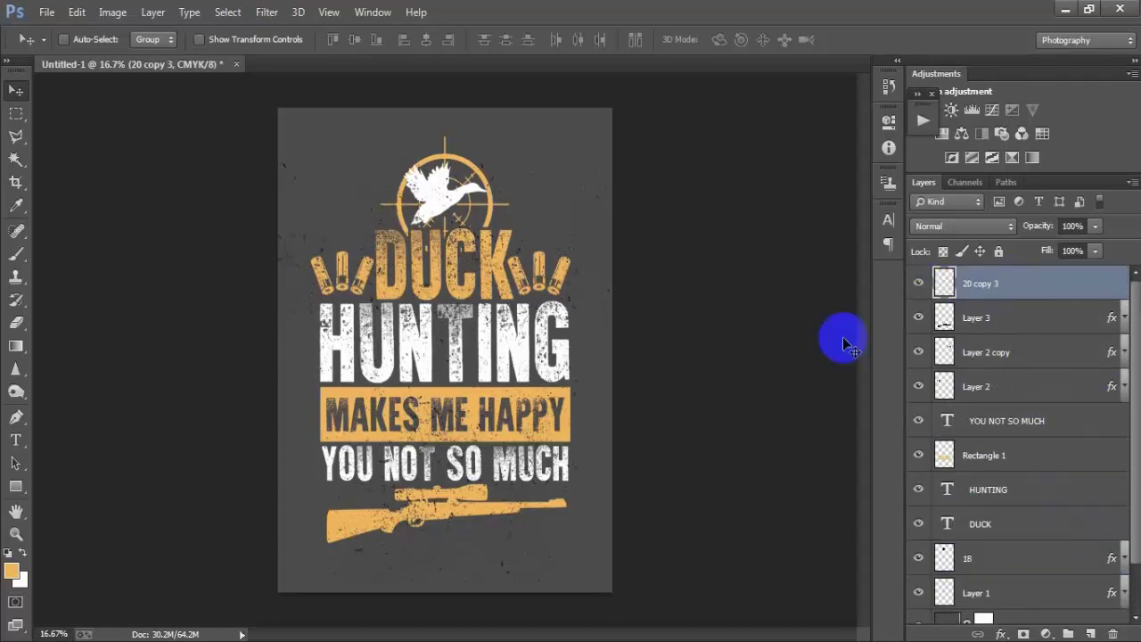
pyautogui.press('Delete')
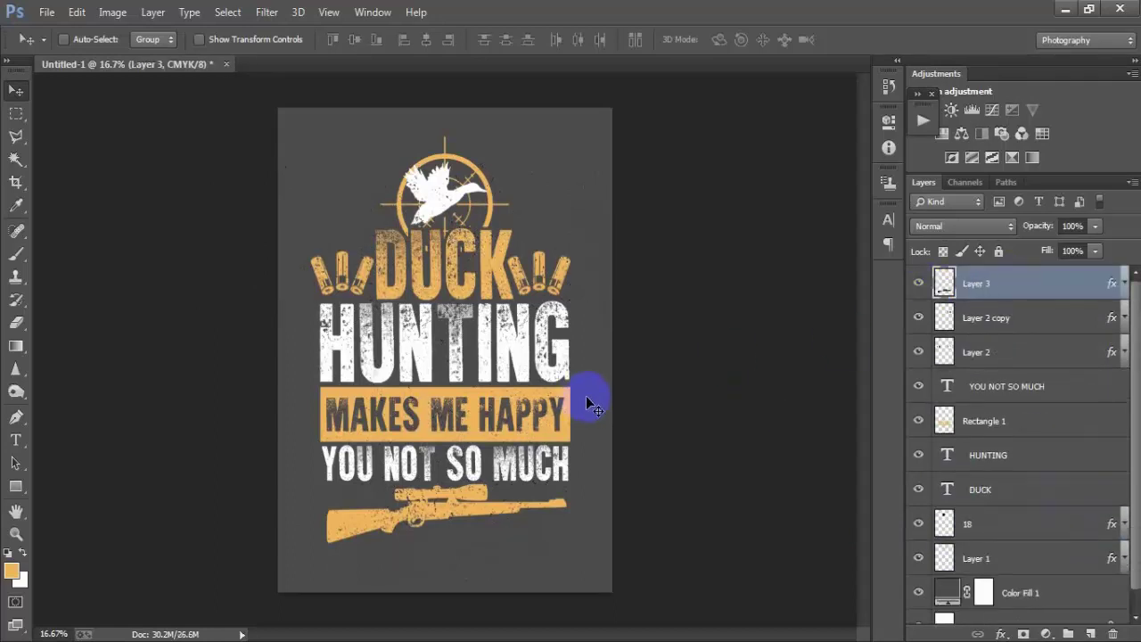
pyautogui.hotkey('ctrl', 'z')
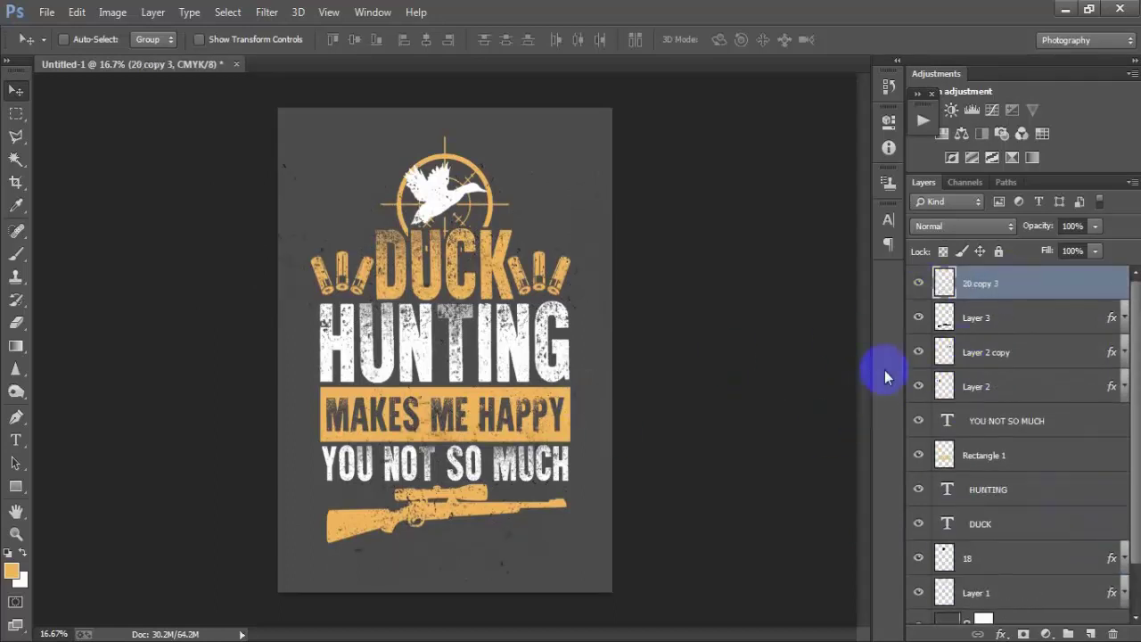
# Step: Load the merged texture layer's pixels as a selection and delete the speckles from the orange banner layer Rectangle 1
pyautogui.keyDown('ctrl'); pyautogui.click(944, 283); pyautogui.keyUp('ctrl')
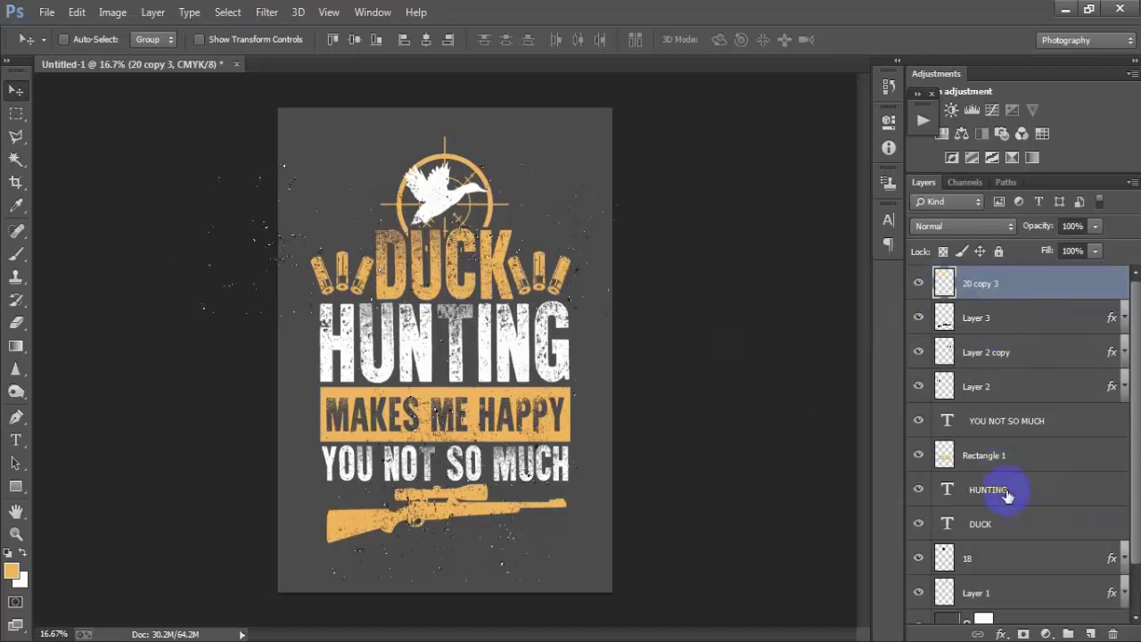
pyautogui.click(1006, 417)
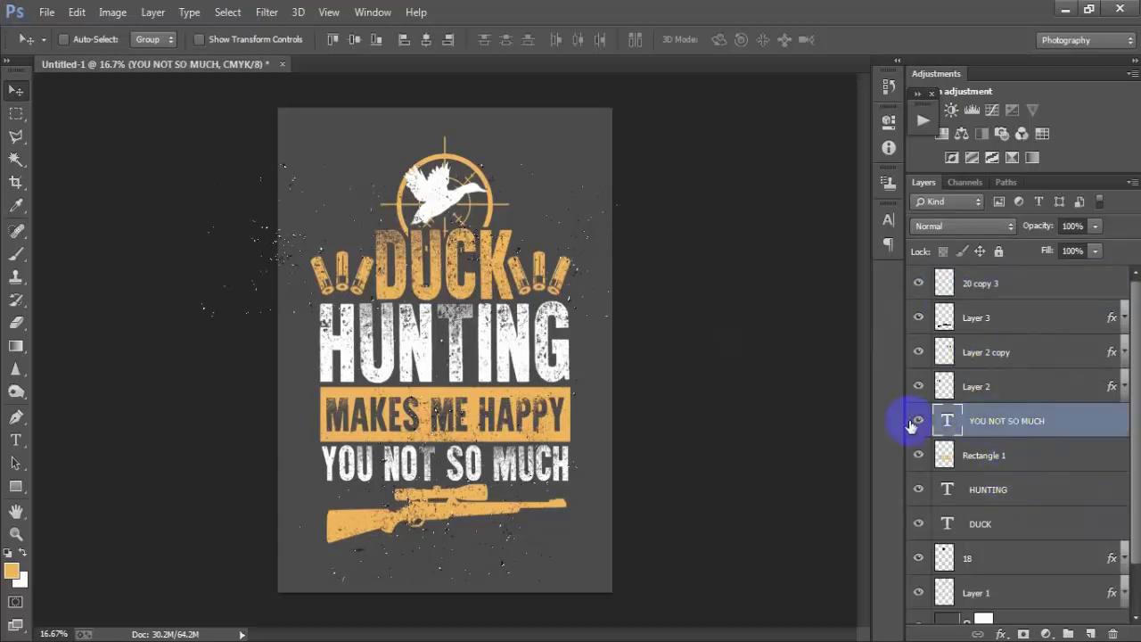
pyautogui.click(999, 459)
pyautogui.click(918, 455)
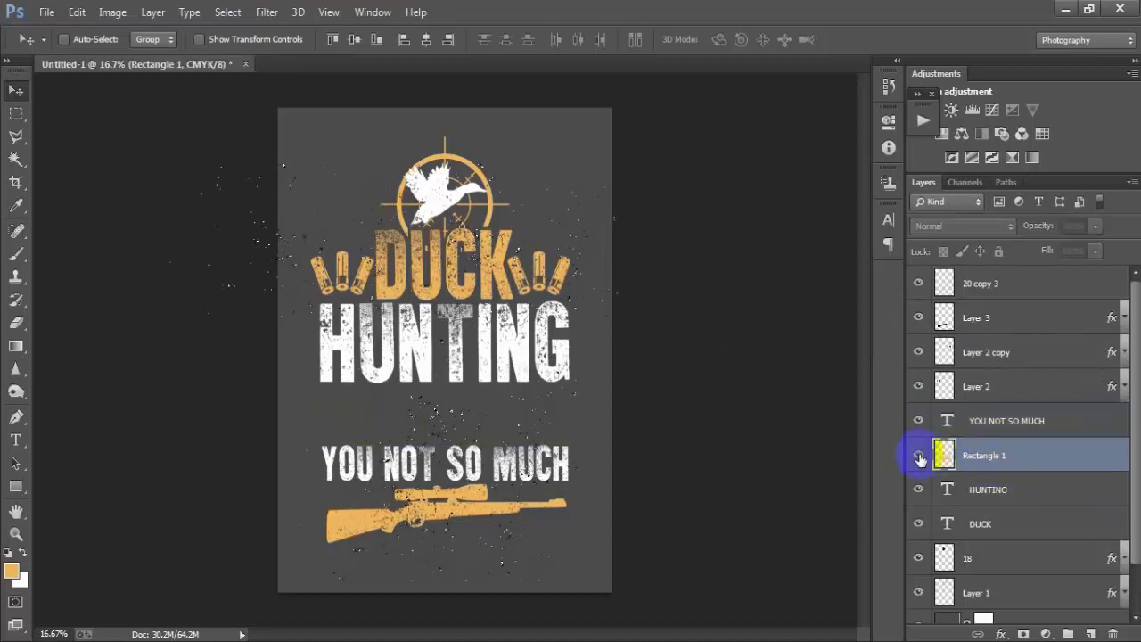
pyautogui.click(918, 454)
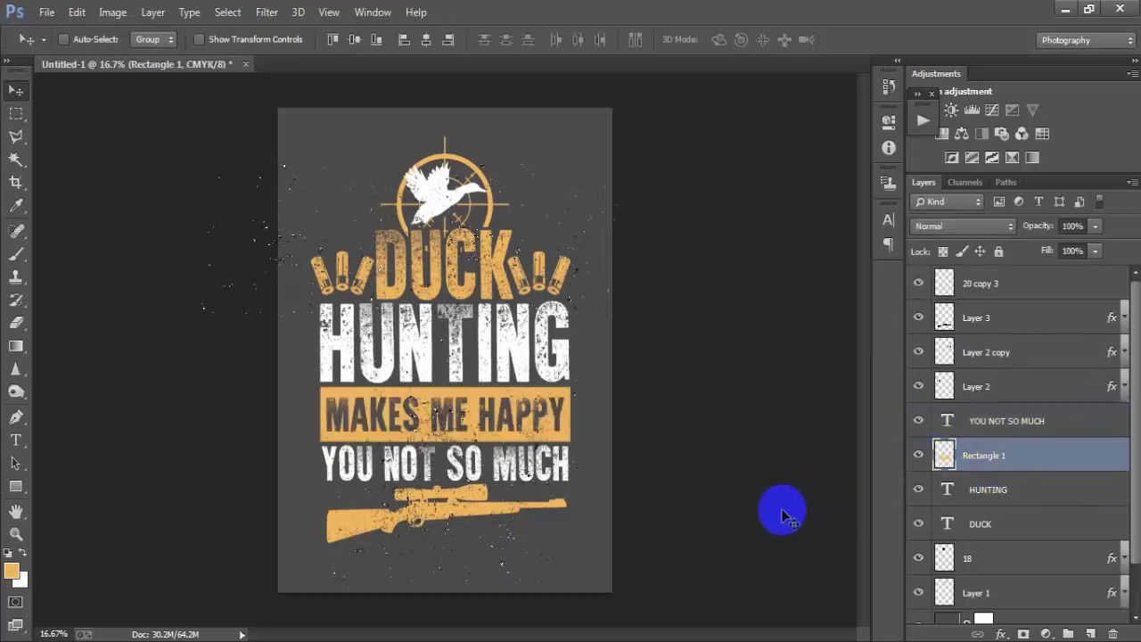
# Step: Delete the merged texture layer and group all artwork layers from Layer 3 down to Layer 1
pyautogui.click(1021, 285)
pyautogui.press('Delete')
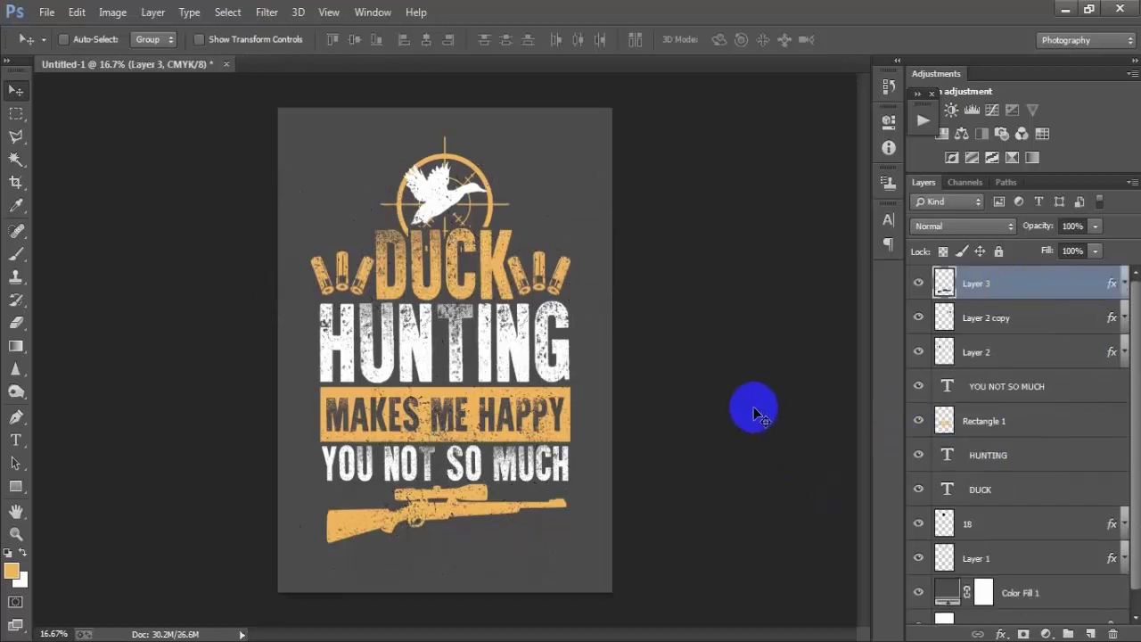
pyautogui.scroll(-1, 1019, 502)
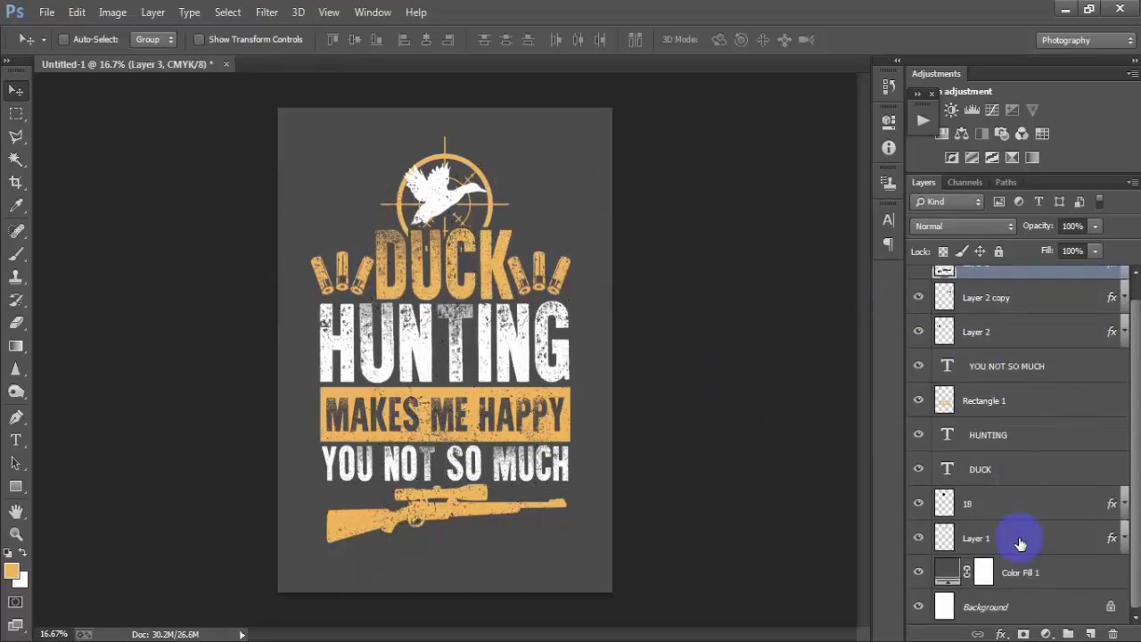
pyautogui.keyDown('shift'); pyautogui.click(1020, 540); pyautogui.keyUp('shift')
pyautogui.hotkey('ctrl', 'g')
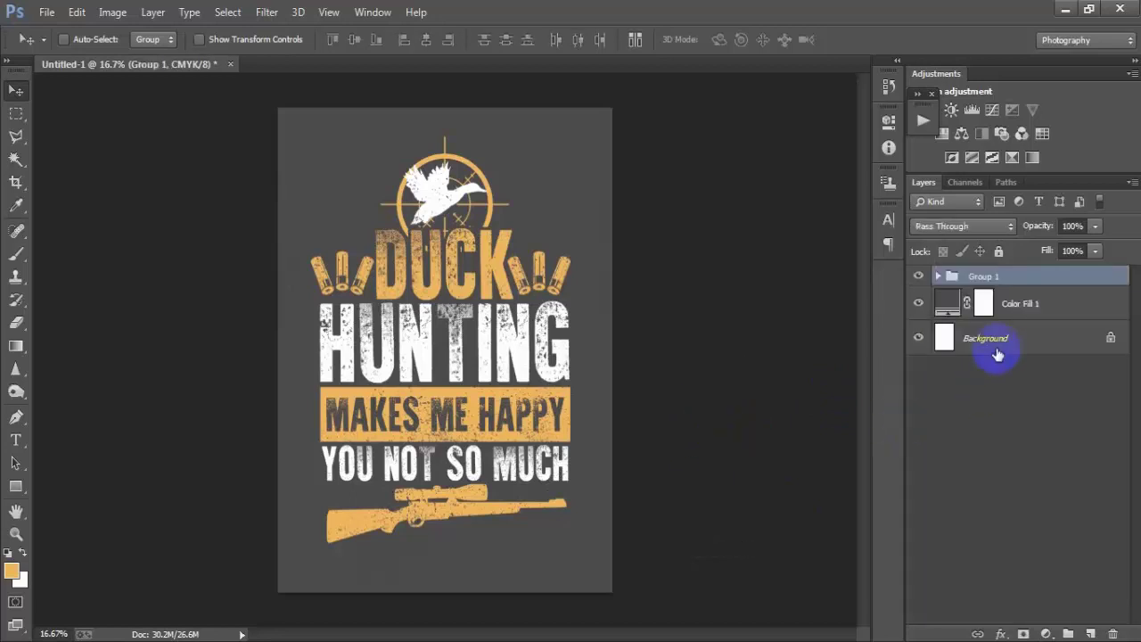
# Step: Enlarge the artwork group proportionally around its center so it fills more of the poster
pyautogui.hotkey('ctrl', 't')
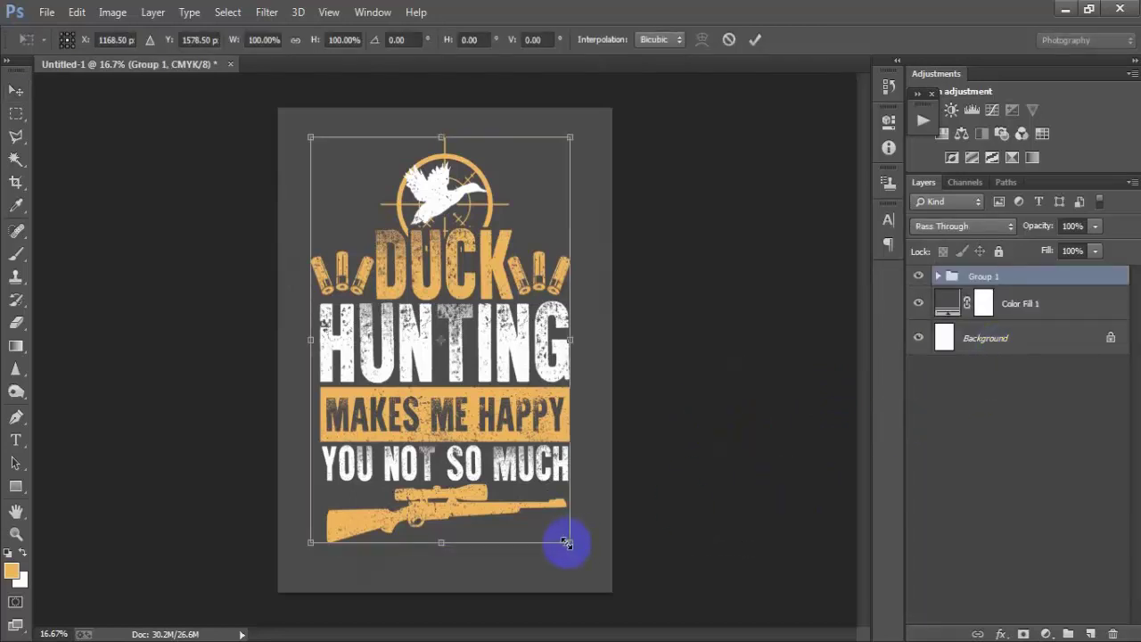
pyautogui.moveTo(566, 542); pyautogui.dragTo(588, 565)
pyautogui.click(757, 39)
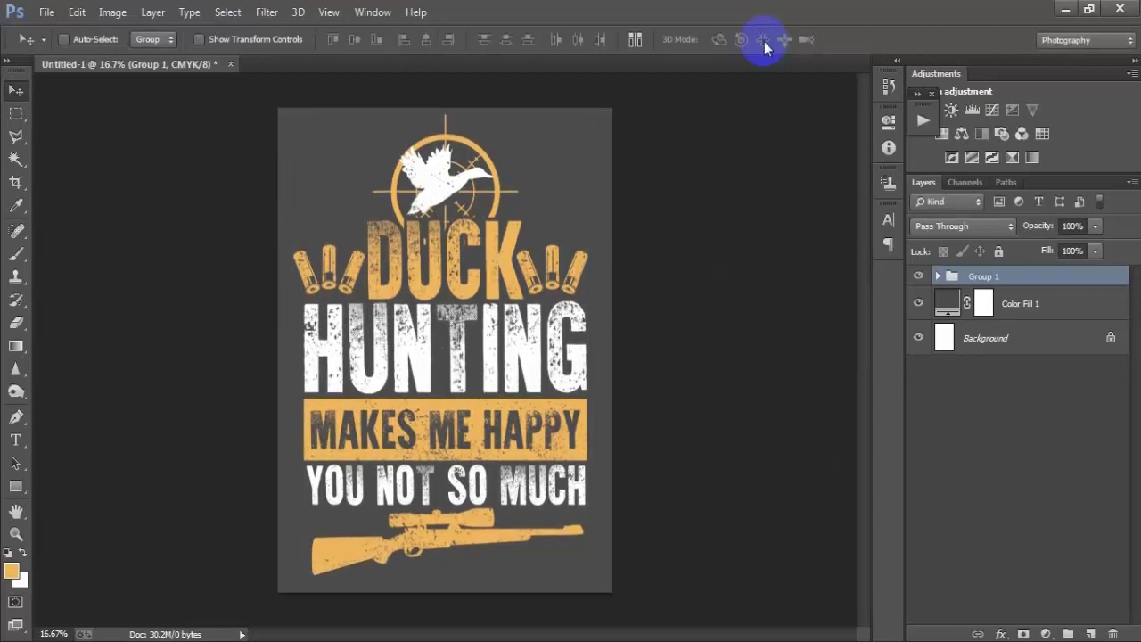
# Step: Change the Color Fill 1 layer's color to black 000000
pyautogui.doubleClick(948, 304)
pyautogui.moveTo(548, 285); pyautogui.dragTo(393, 379)
pyautogui.click(805, 128)
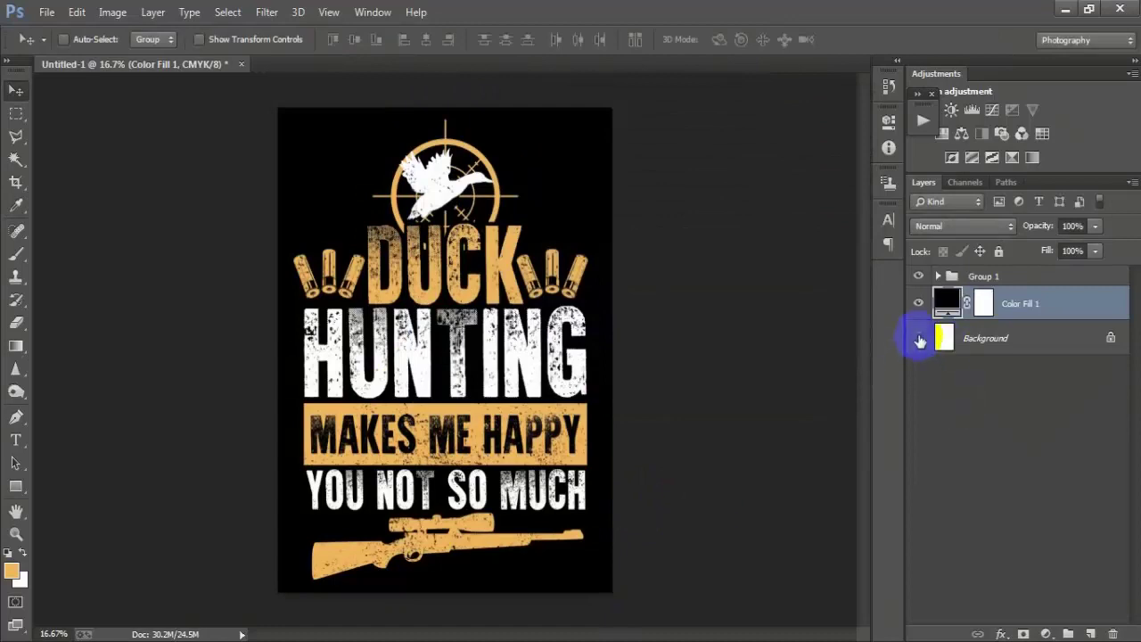
# Step: Hide the fill and Background layers and export the design for web as a transparent PNG-24 named 3 on the Desktop
pyautogui.click(918, 303)
pyautogui.hotkey('shift', 'ctrl', 'alt', 's')
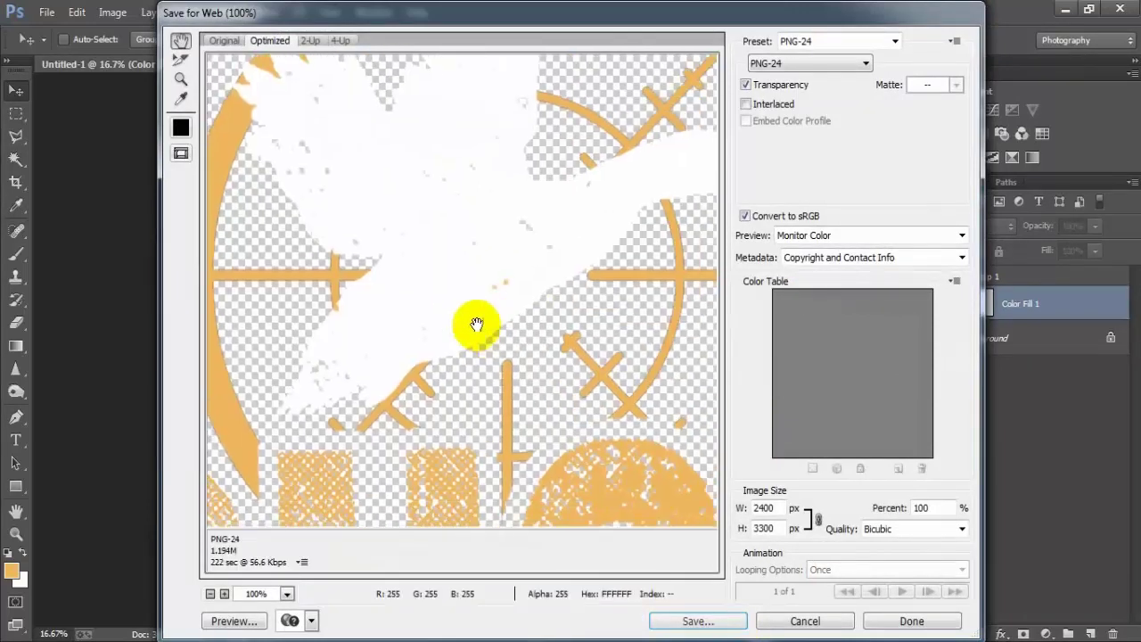
pyautogui.click(798, 63)
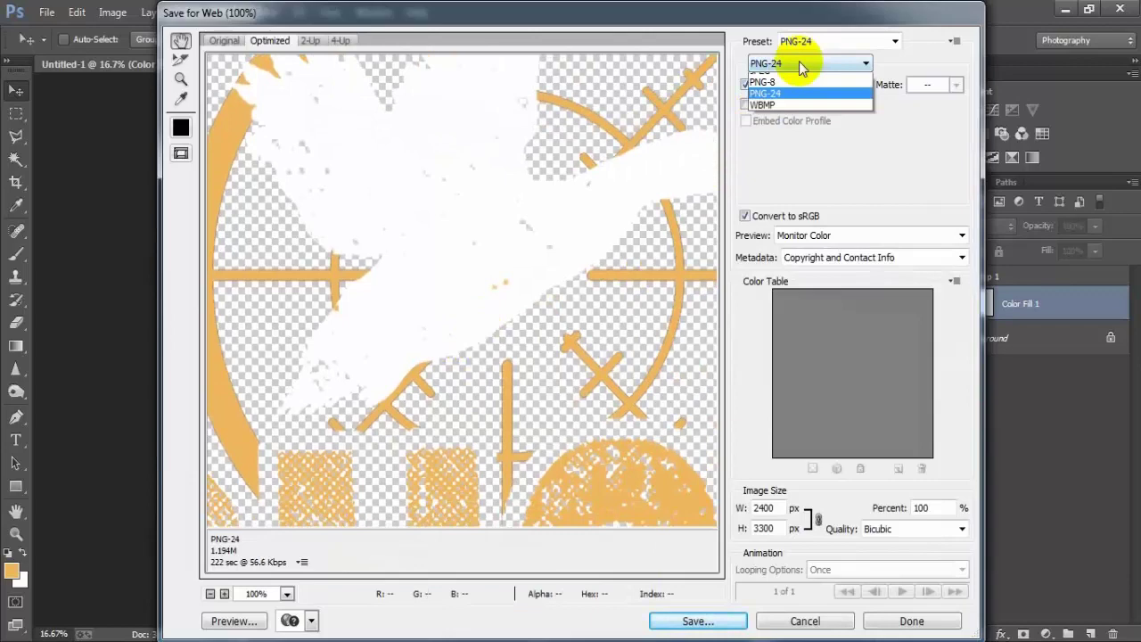
pyautogui.click(788, 116)
pyautogui.click(691, 620)
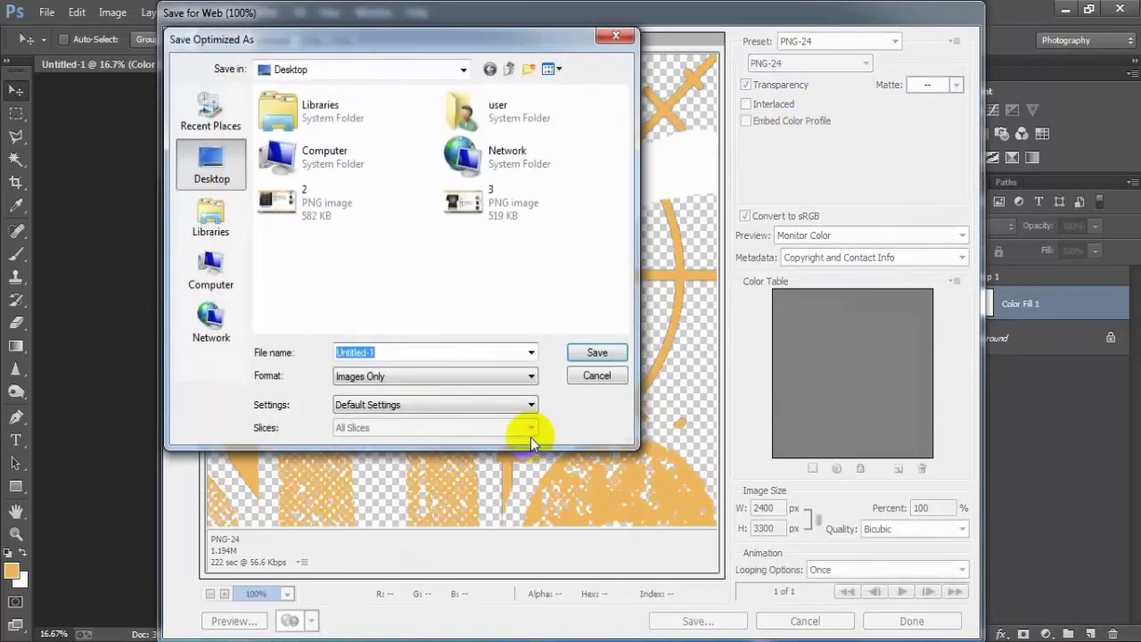
pyautogui.write('3')
pyautogui.click(606, 354)
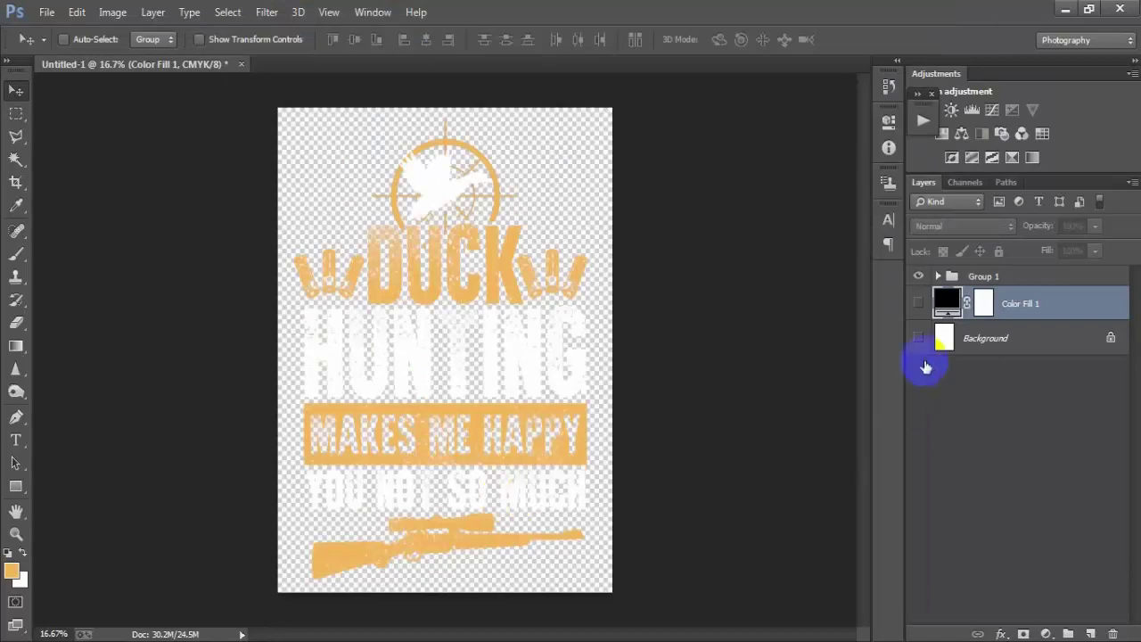
# Step: Show the Background and Color Fill 1 layers again
pyautogui.click(919, 338)
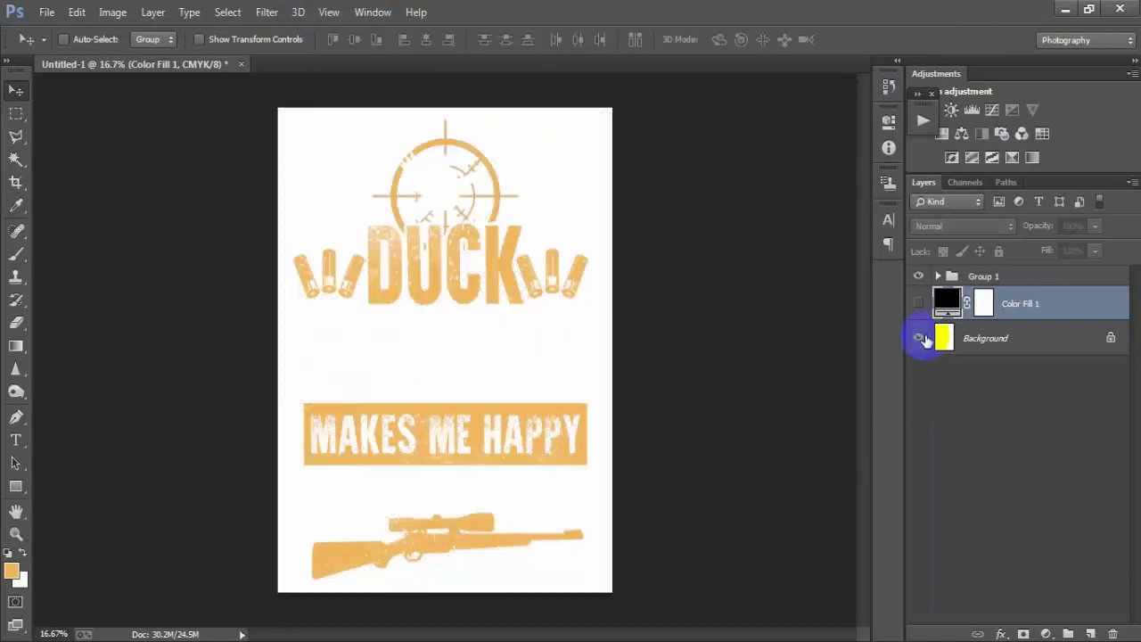
pyautogui.click(920, 304)
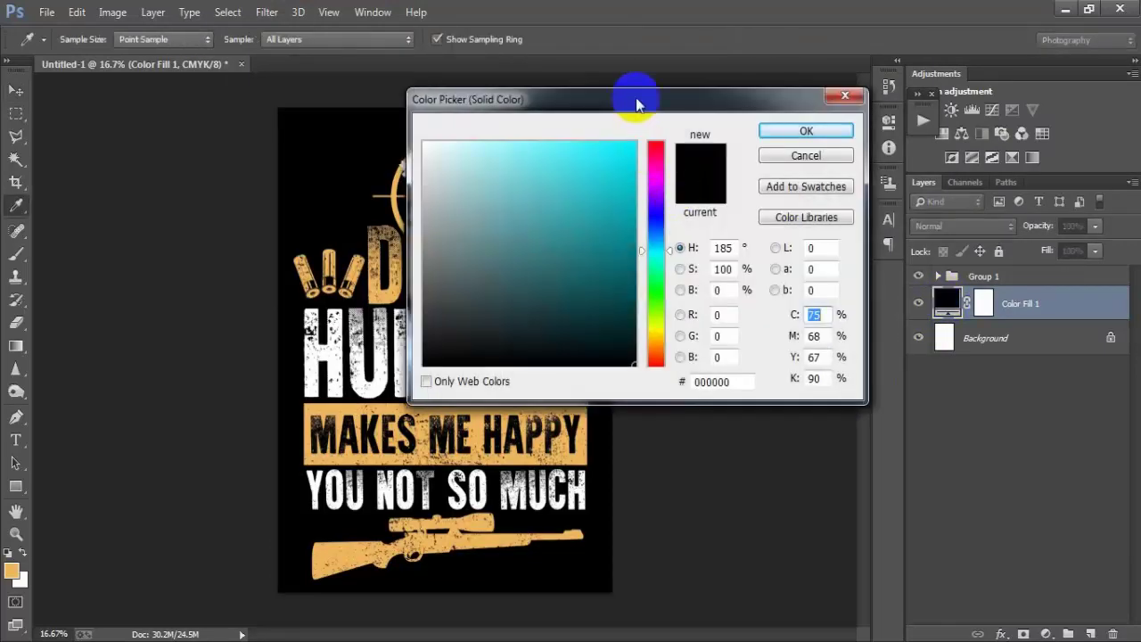
pyautogui.moveTo(637, 104); pyautogui.dragTo(803, 121)
pyautogui.moveTo(777, 170); pyautogui.dragTo(558, 421)
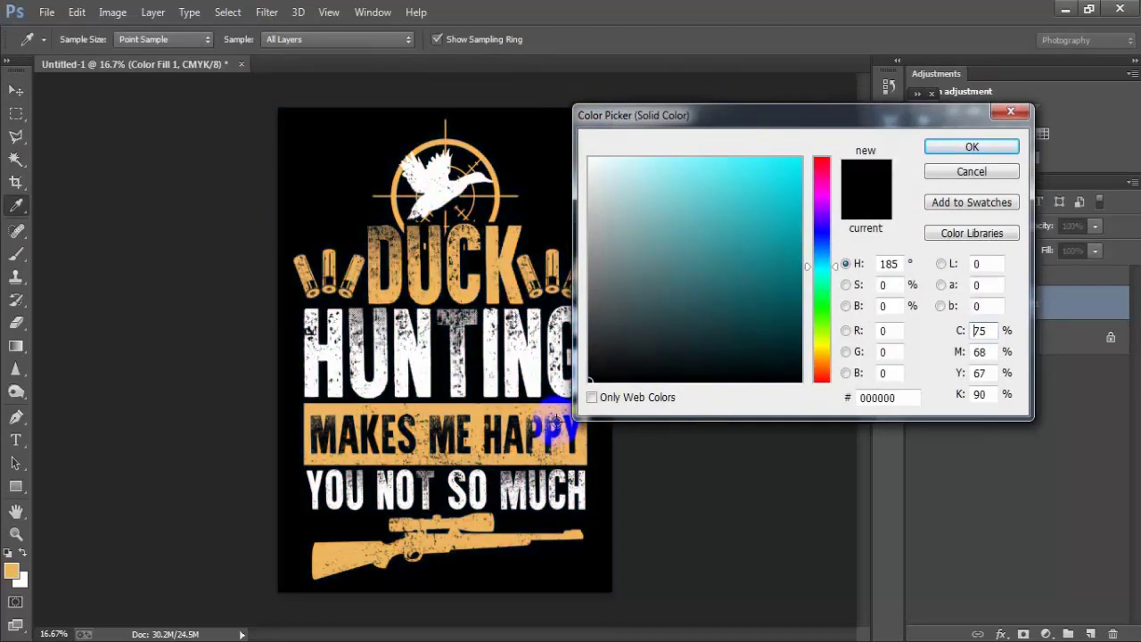
pyautogui.click(935, 177)
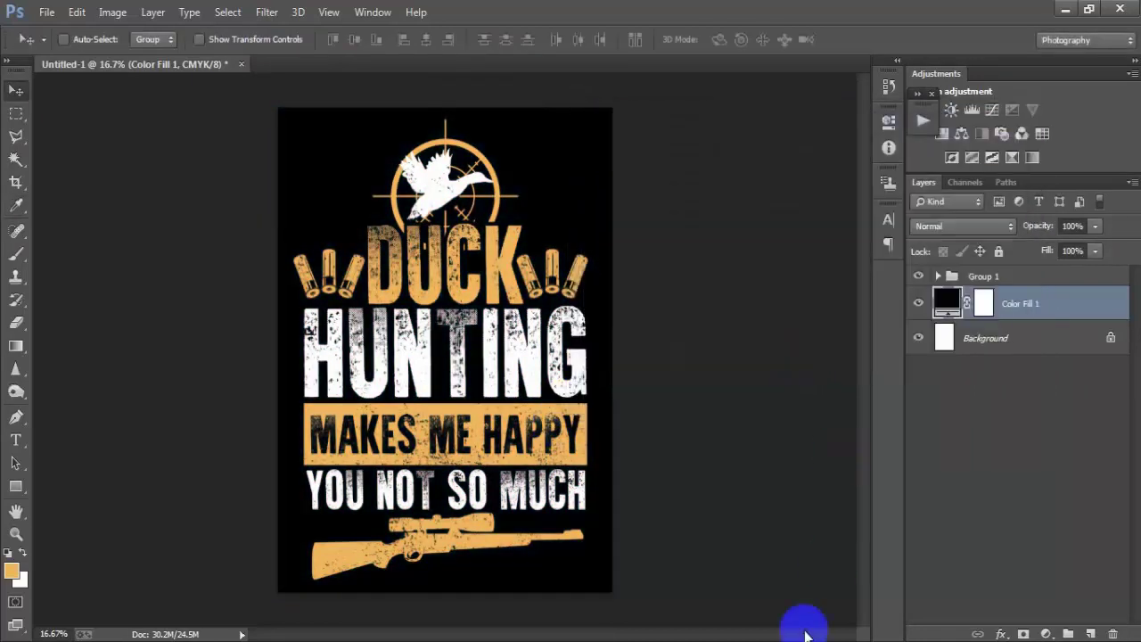